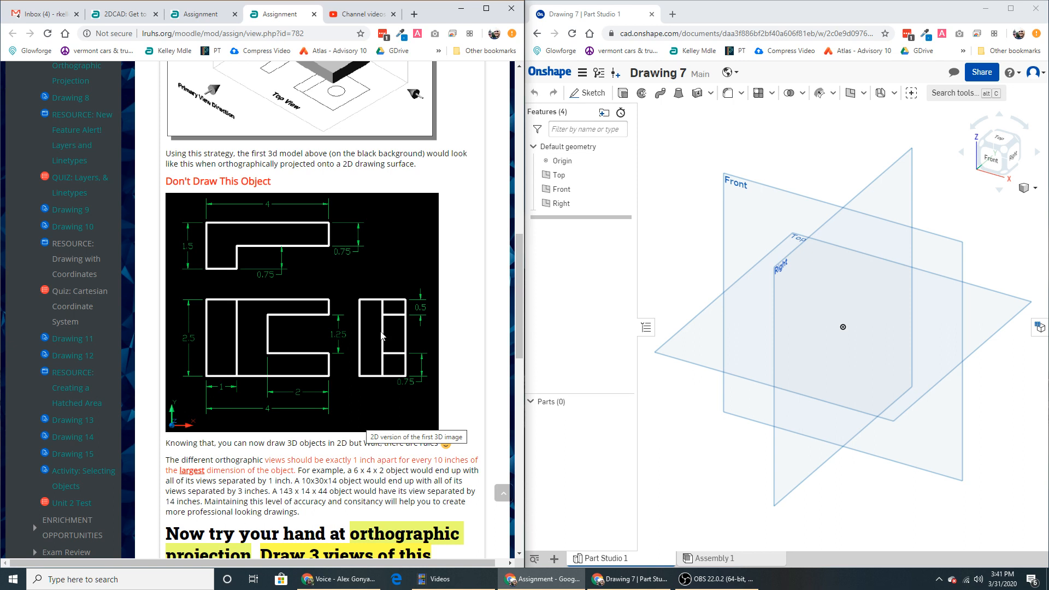
- Bring up the assigned 3D object on the assignment page and start a sketch on the Top plane, viewed from the top
{"action": "scroll", "coordinate": [382, 335], "scroll_direction": "down", "scroll_amount": 6}
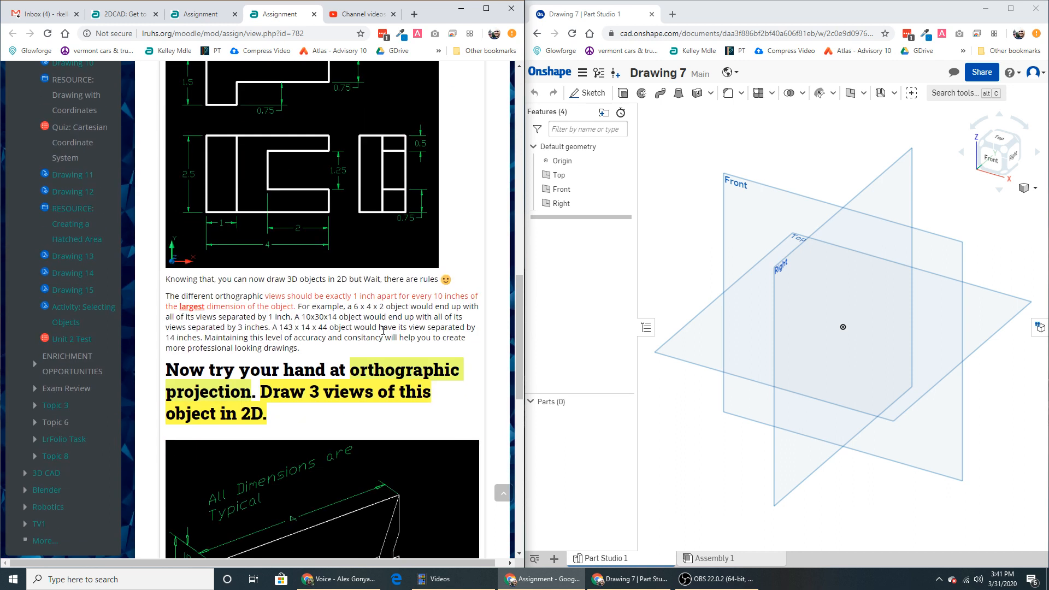
{"action": "scroll", "coordinate": [383, 335], "scroll_direction": "down", "scroll_amount": 2}
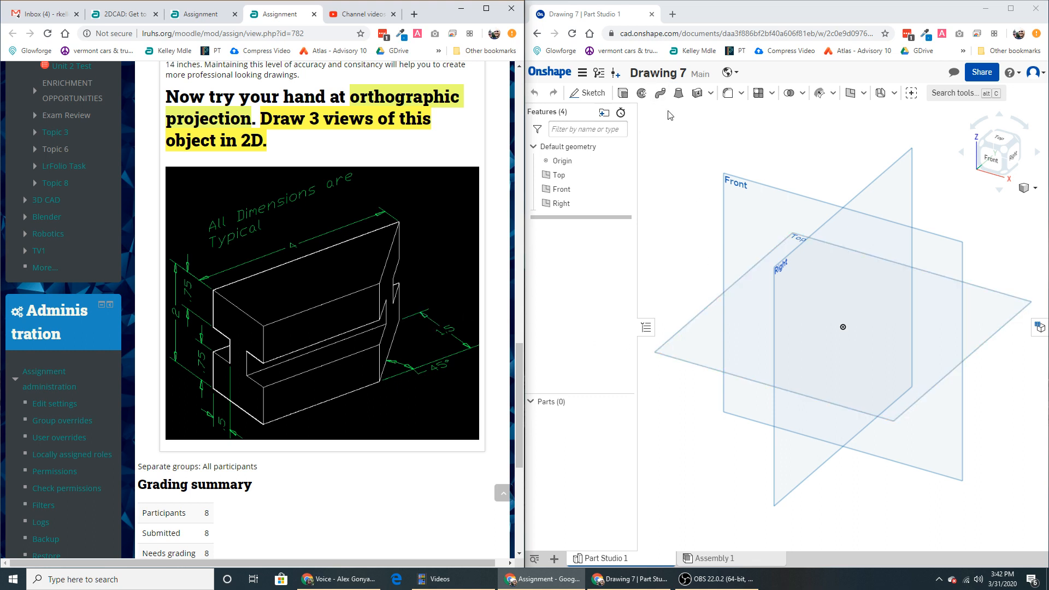
{"action": "left_click", "coordinate": [705, 347]}
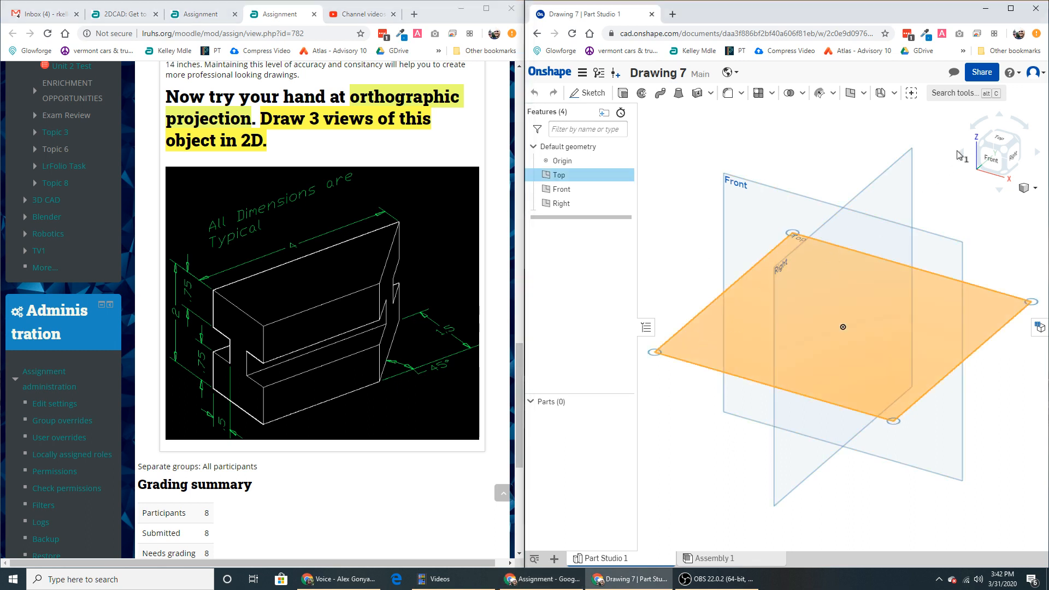
{"action": "left_click", "coordinate": [1001, 139]}
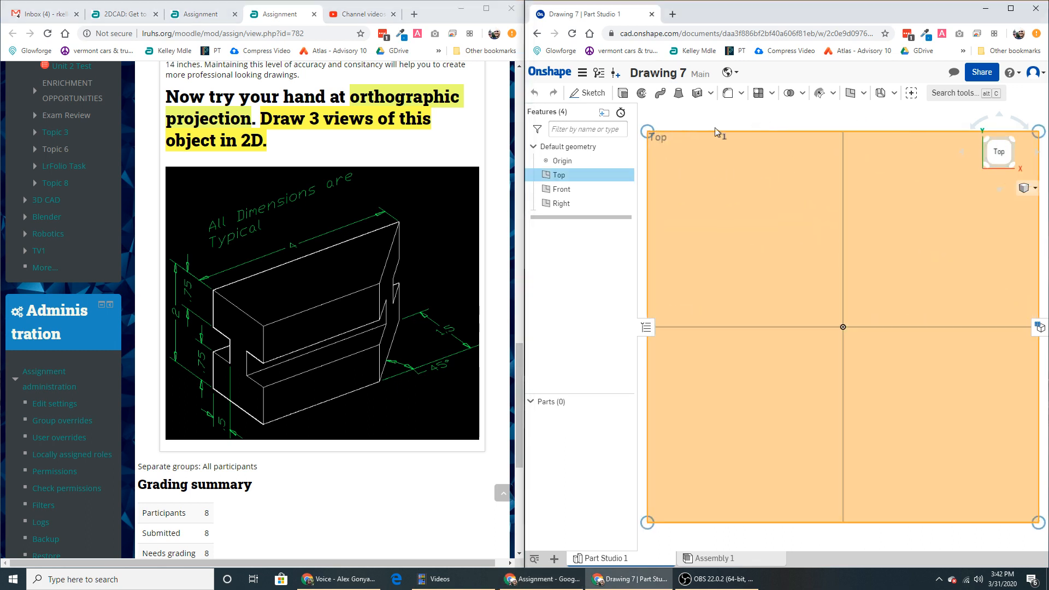
{"action": "left_click", "coordinate": [587, 94]}
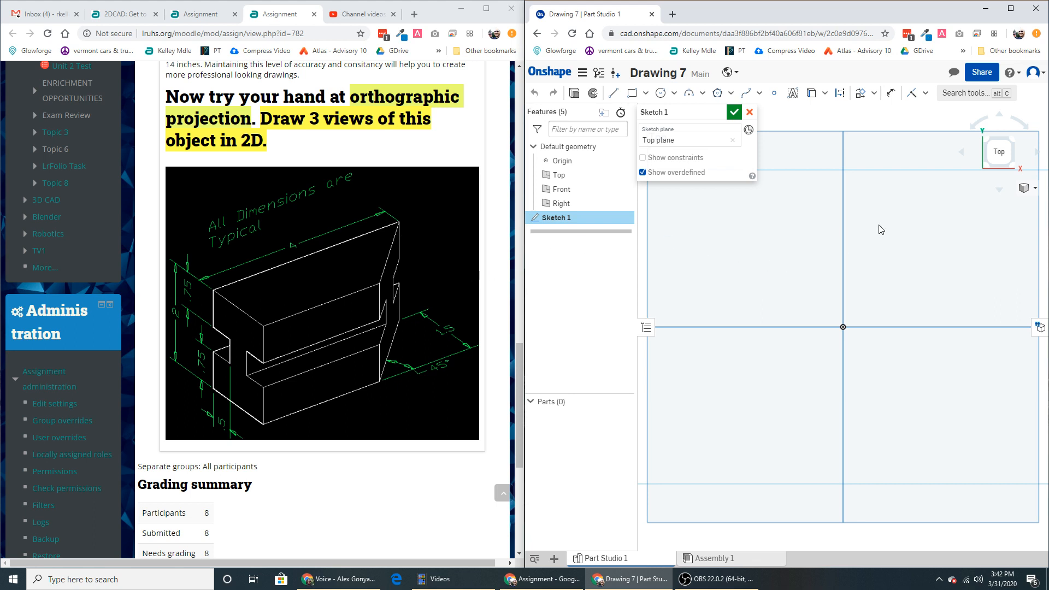
- Draw a horizontal line 4 long above the origin as the top view's upper edge
{"action": "left_click", "coordinate": [614, 93]}
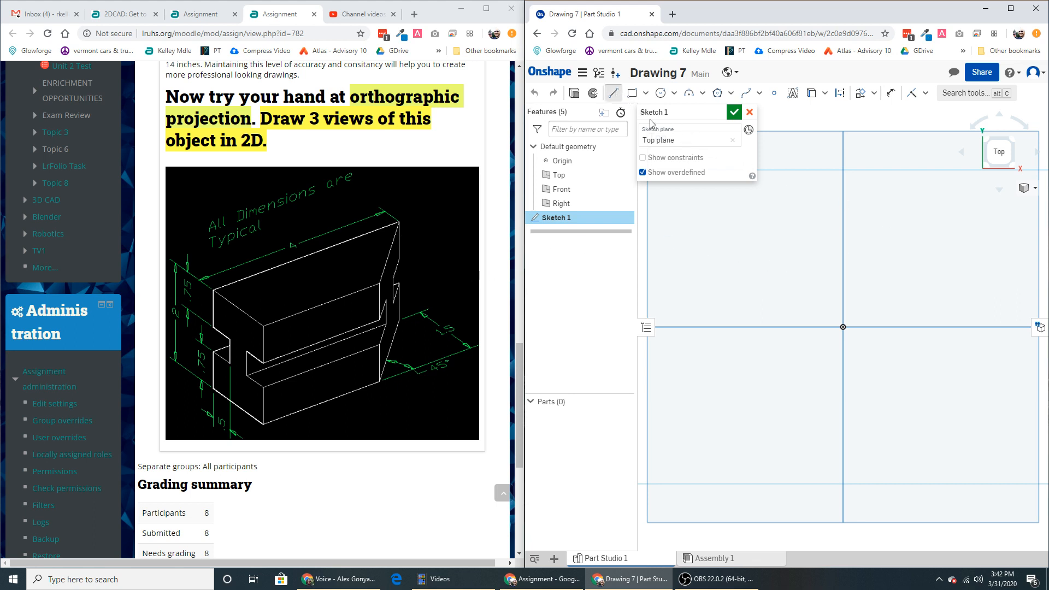
{"action": "left_click", "coordinate": [958, 250]}
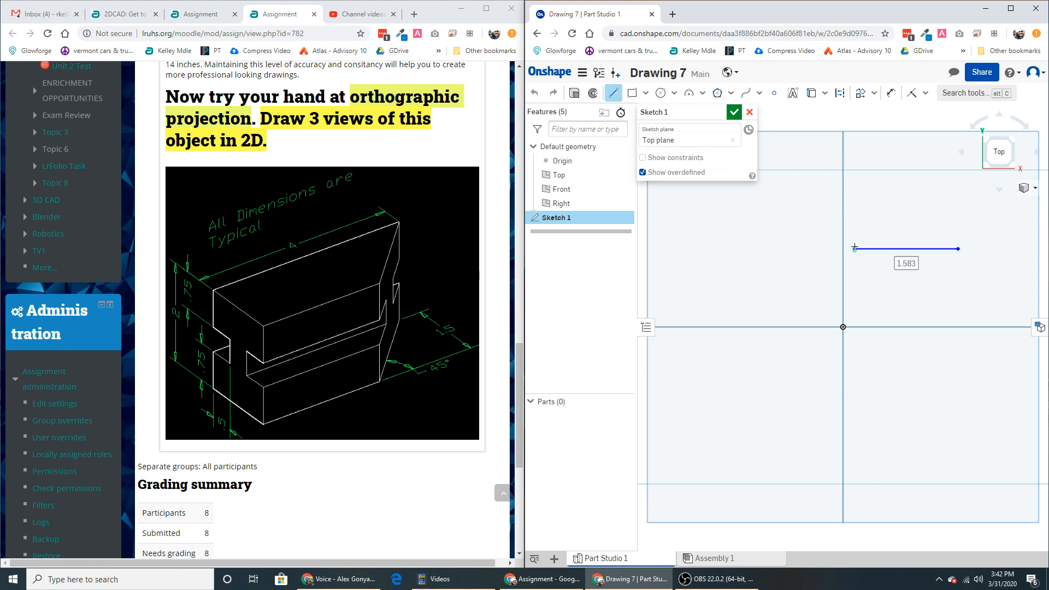
{"action": "left_click", "coordinate": [856, 249]}
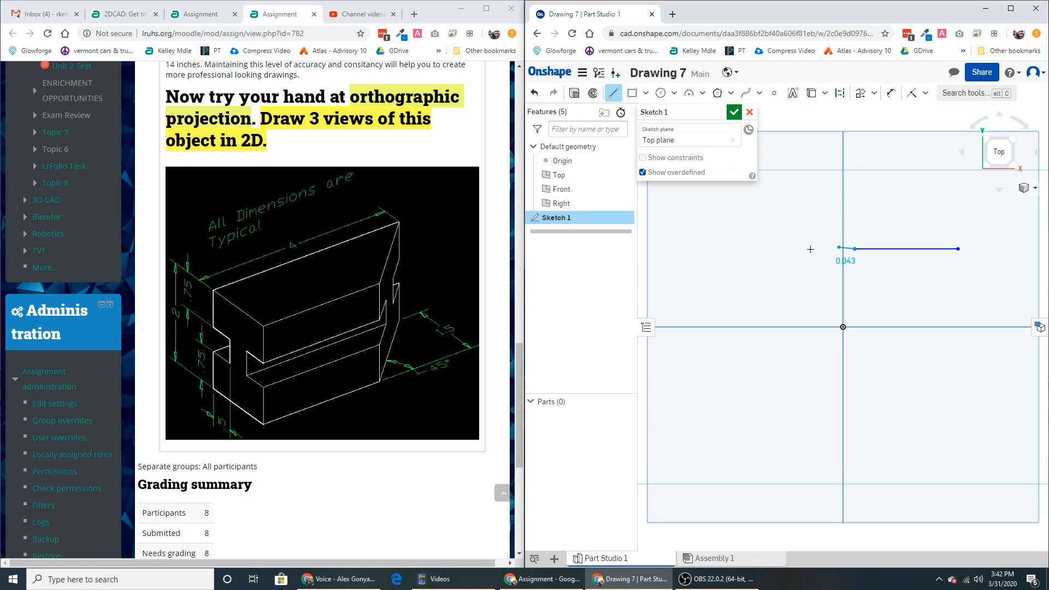
{"action": "middle_click_drag", "start_coordinate": [921, 281], "coordinate": [778, 275]}
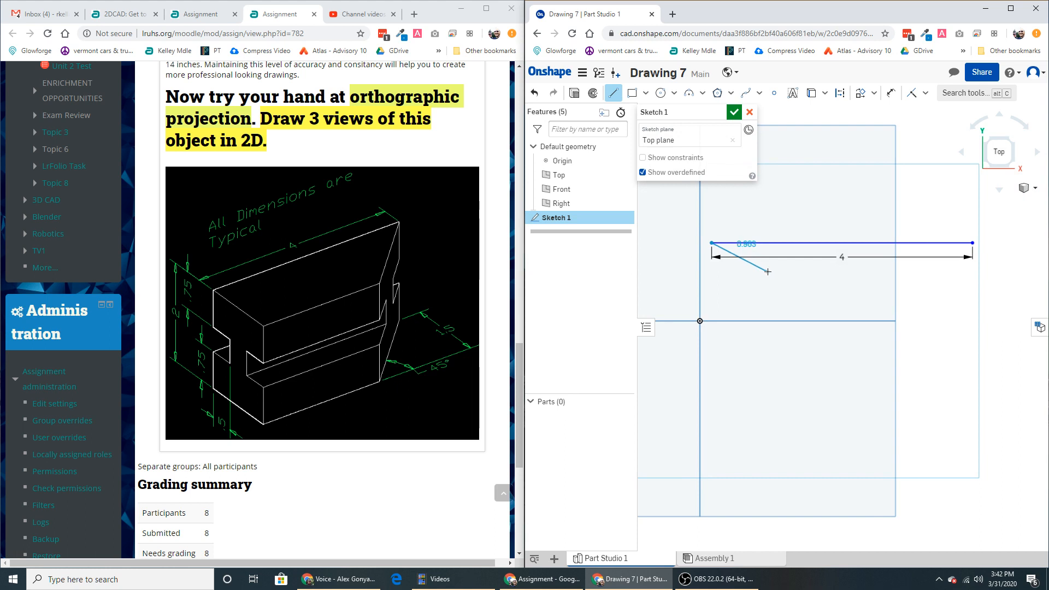
- Draw the left edge 1.5 long downward and close the outline with a bottom edge about 2.42 long and a slanted right edge
{"action": "left_click", "coordinate": [714, 310]}
{"action": "type", "text": "1.5"}
{"action": "key", "text": "Return"}
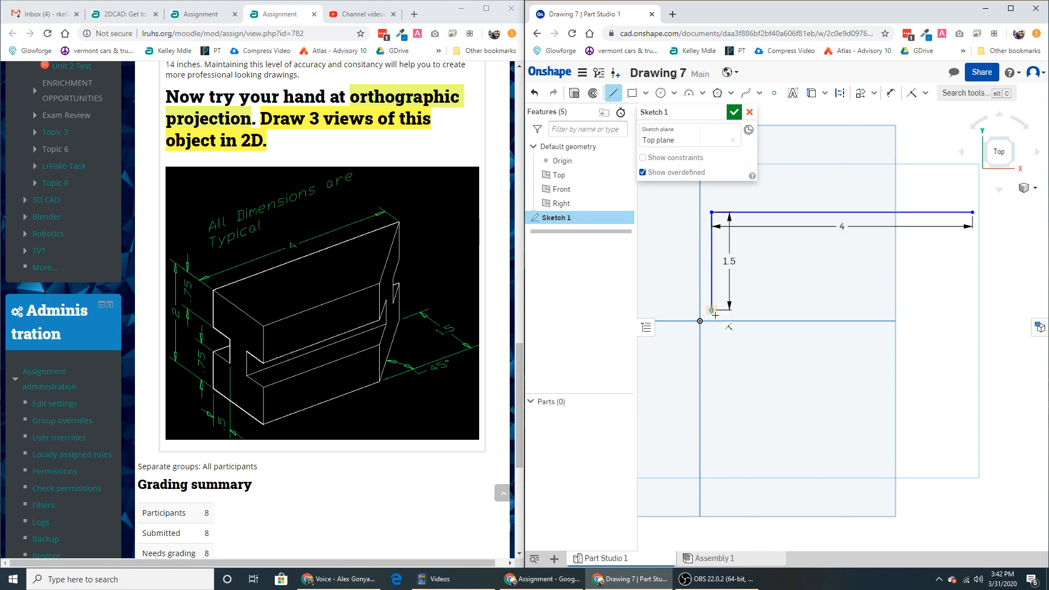
{"action": "left_click", "coordinate": [870, 310]}
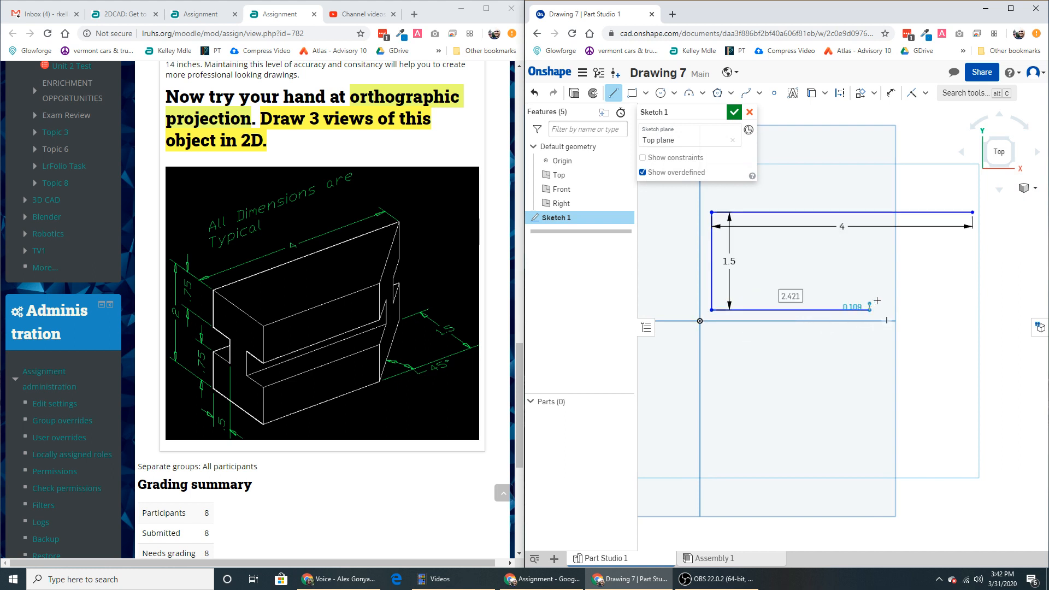
{"action": "left_click", "coordinate": [973, 213]}
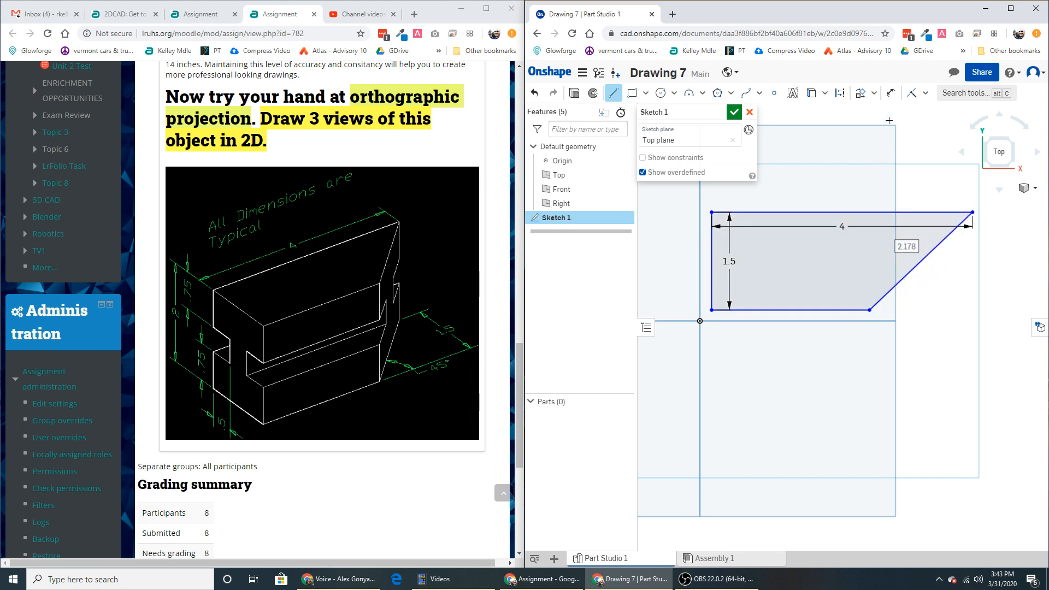
- Try a 45° angle dimension between the bottom edge and the slanted edge, then undo the value and delete the dimension
{"action": "left_click", "coordinate": [891, 94]}
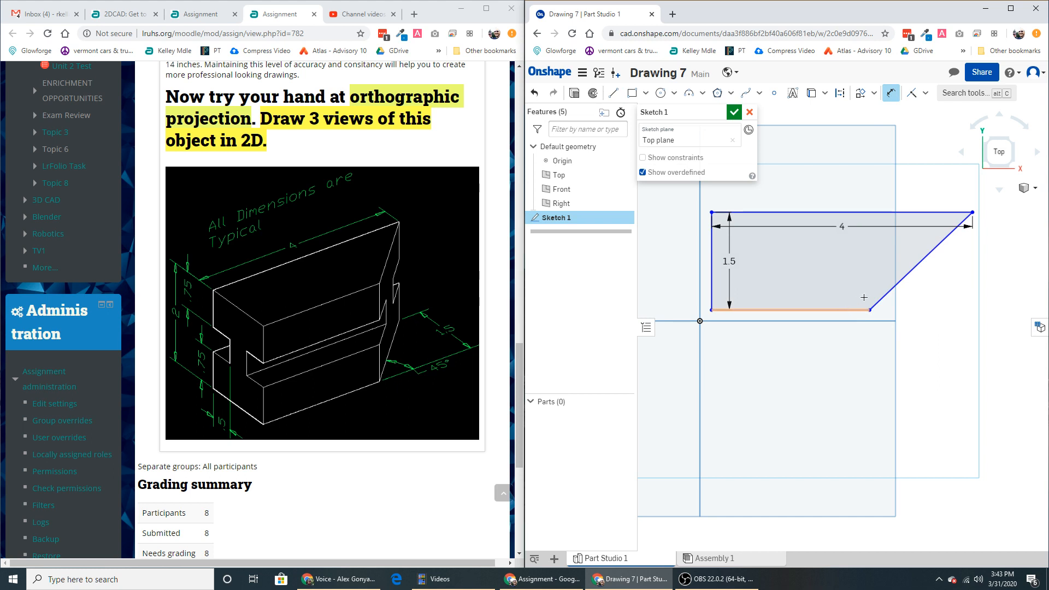
{"action": "left_click", "coordinate": [886, 296]}
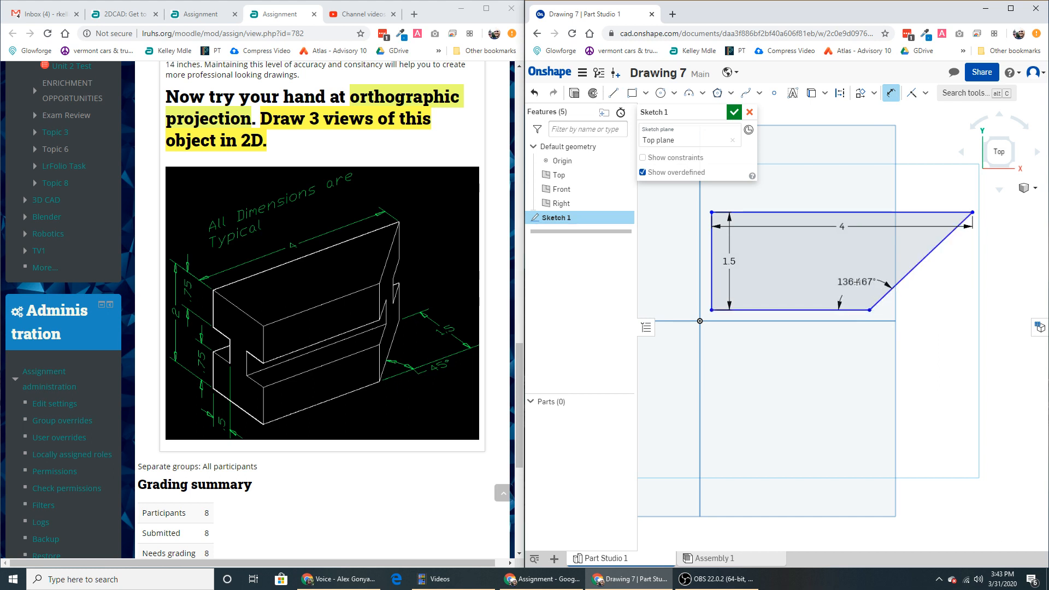
{"action": "left_click", "coordinate": [858, 283]}
{"action": "type", "text": "135"}
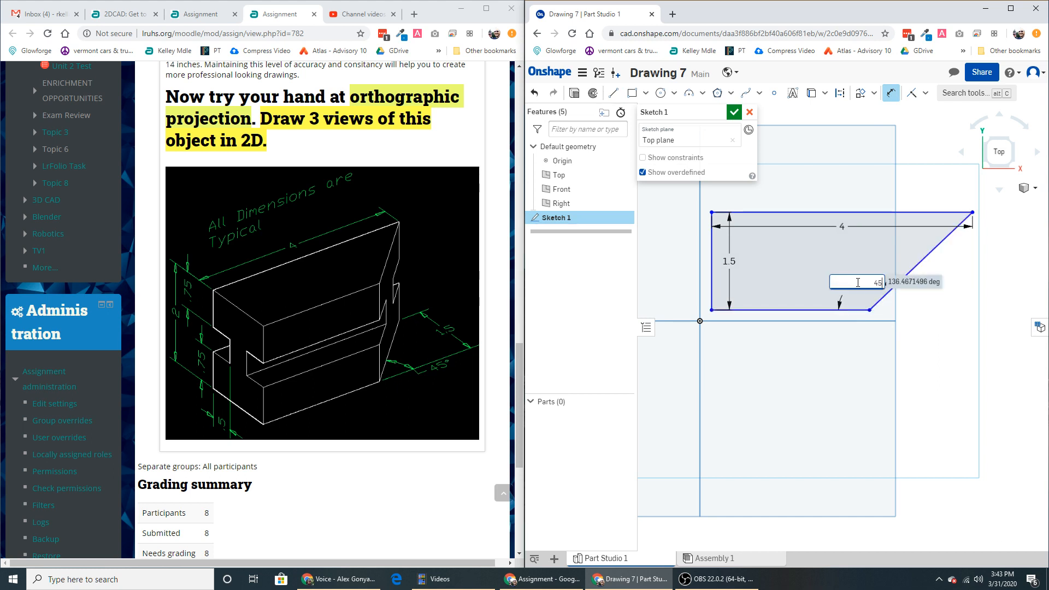
{"action": "key", "text": "Return"}
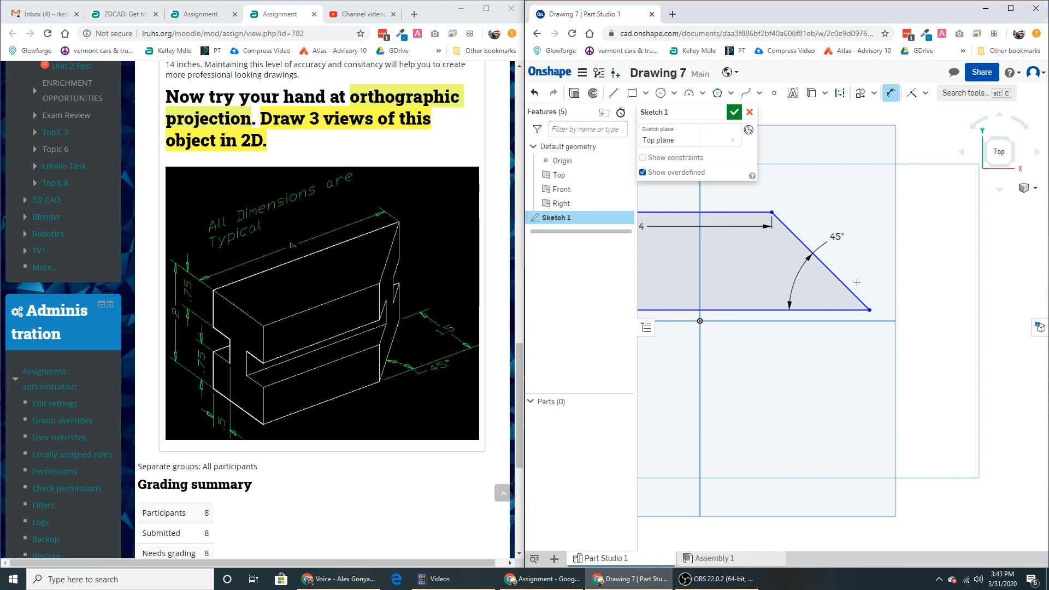
{"action": "left_click", "coordinate": [535, 93]}
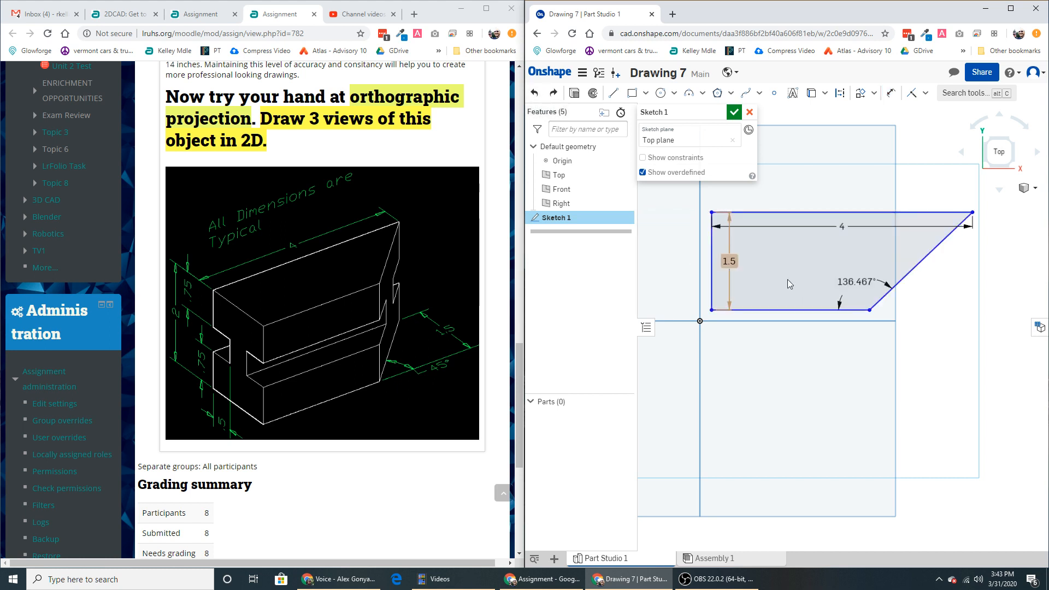
{"action": "left_click", "coordinate": [863, 279]}
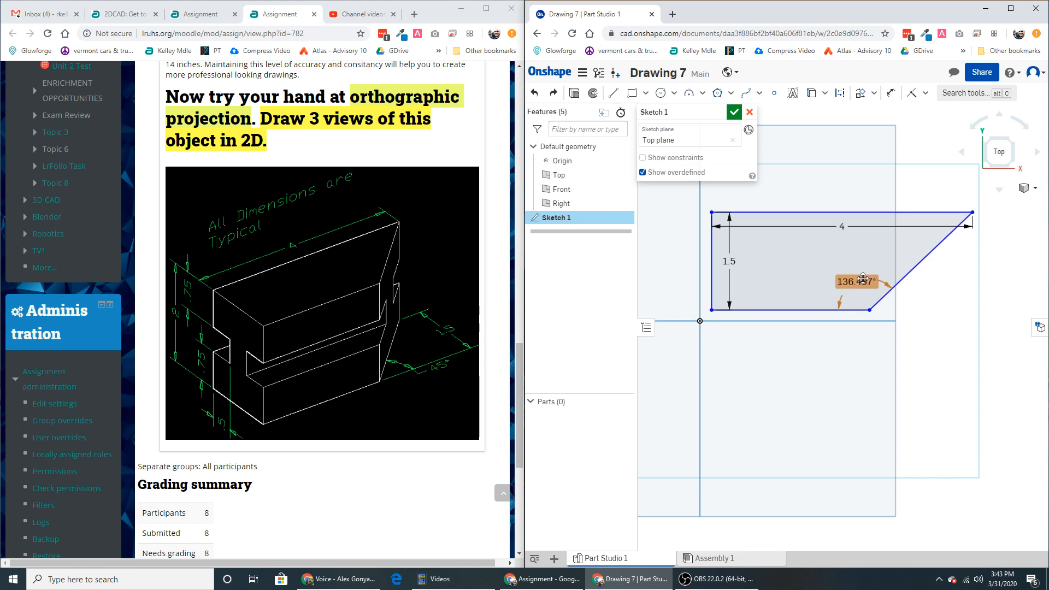
{"action": "key", "text": "Delete"}
- Dimension the angle between the upper edge and the slanted right edge as 45°
{"action": "left_click", "coordinate": [891, 95]}
{"action": "left_click", "coordinate": [944, 212]}
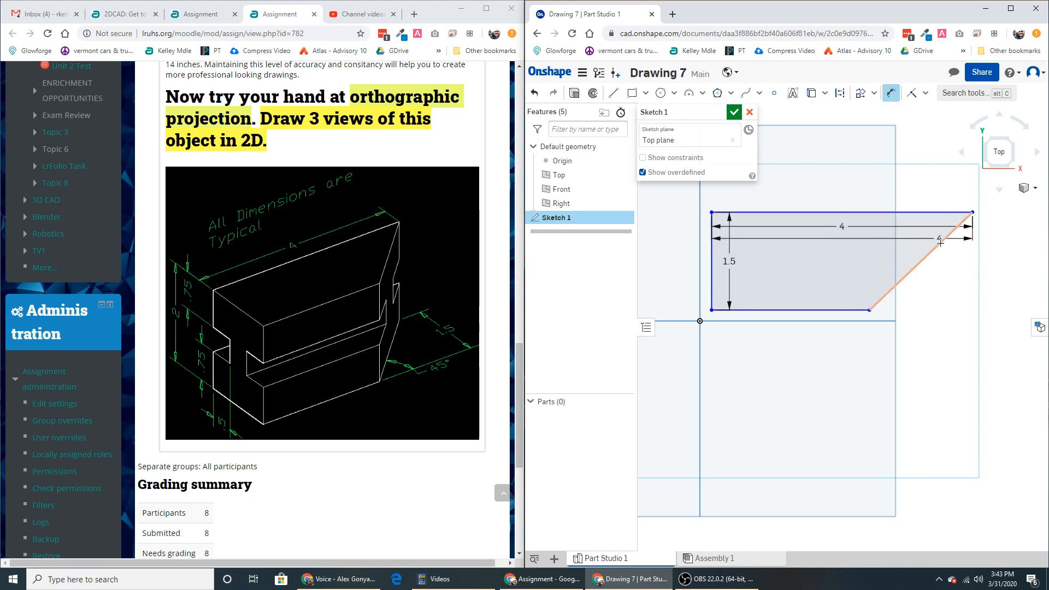
{"action": "left_click", "coordinate": [941, 241]}
{"action": "left_click", "coordinate": [894, 247]}
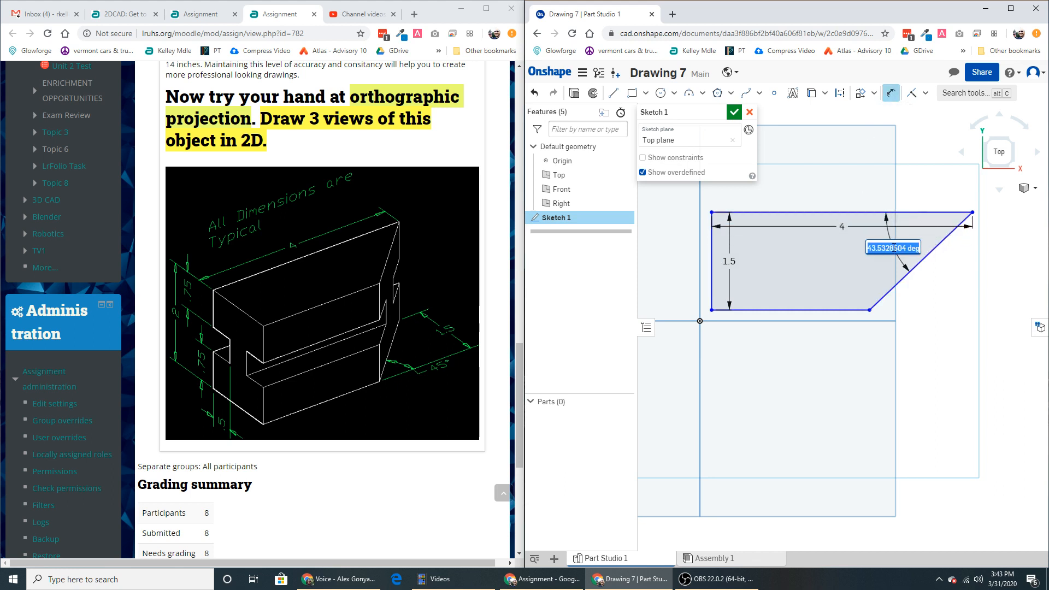
{"action": "type", "text": "45"}
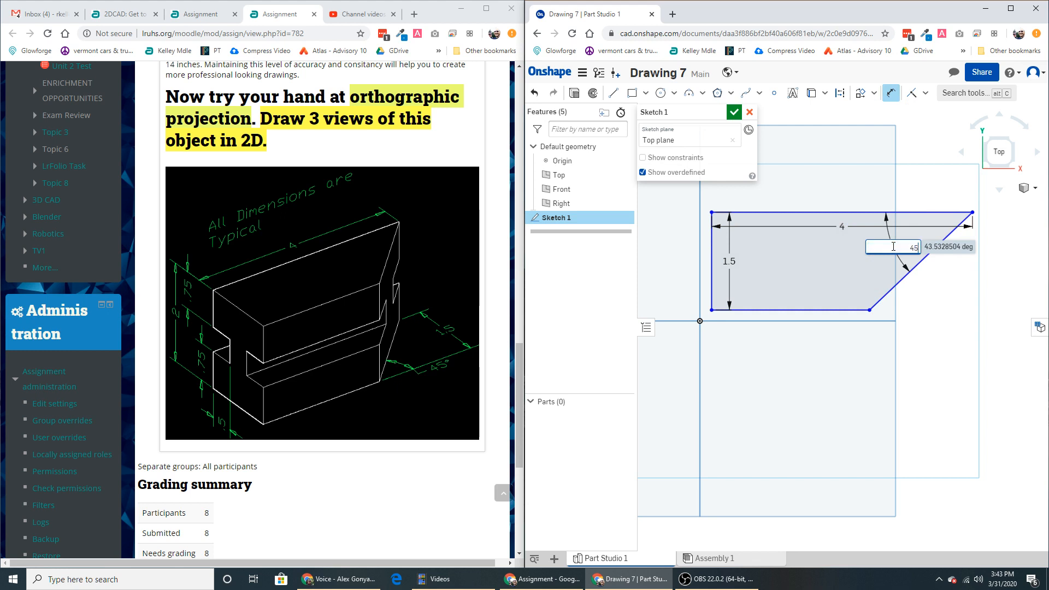
{"action": "key", "text": "Return"}
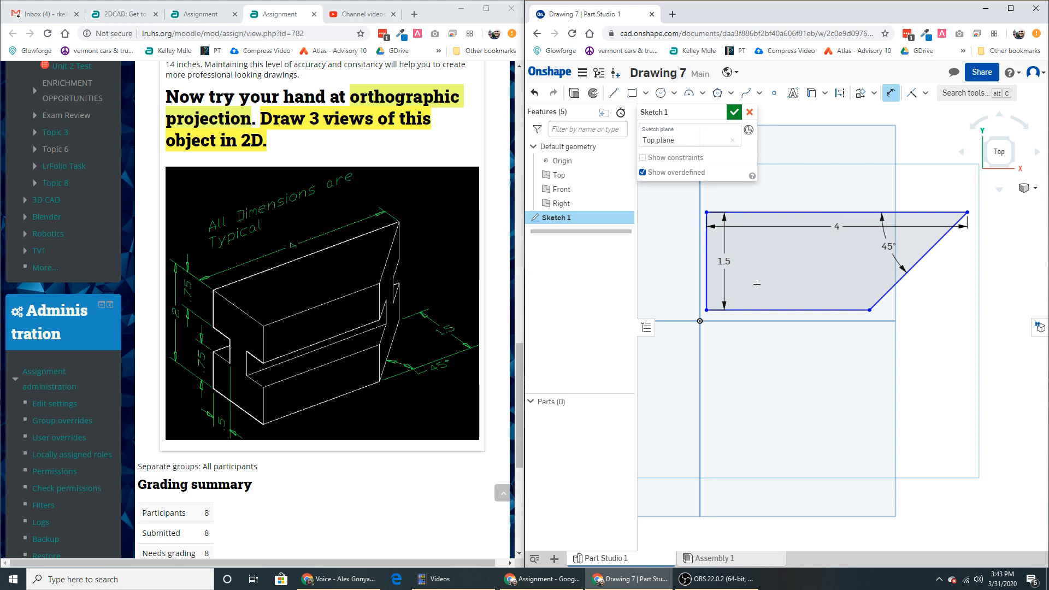
- Draw construction spacing lines from the outline's lower-left corner, 0.4 downward and then 0.4 to the left
{"action": "left_click", "coordinate": [896, 96]}
{"action": "left_click", "coordinate": [840, 93]}
{"action": "mouse_move", "coordinate": [782, 309]}
{"action": "middle_mouse_down"}
{"action": "mouse_move", "coordinate": [822, 251]}
{"action": "mouse_move", "coordinate": [842, 255]}
{"action": "middle_mouse_up"}
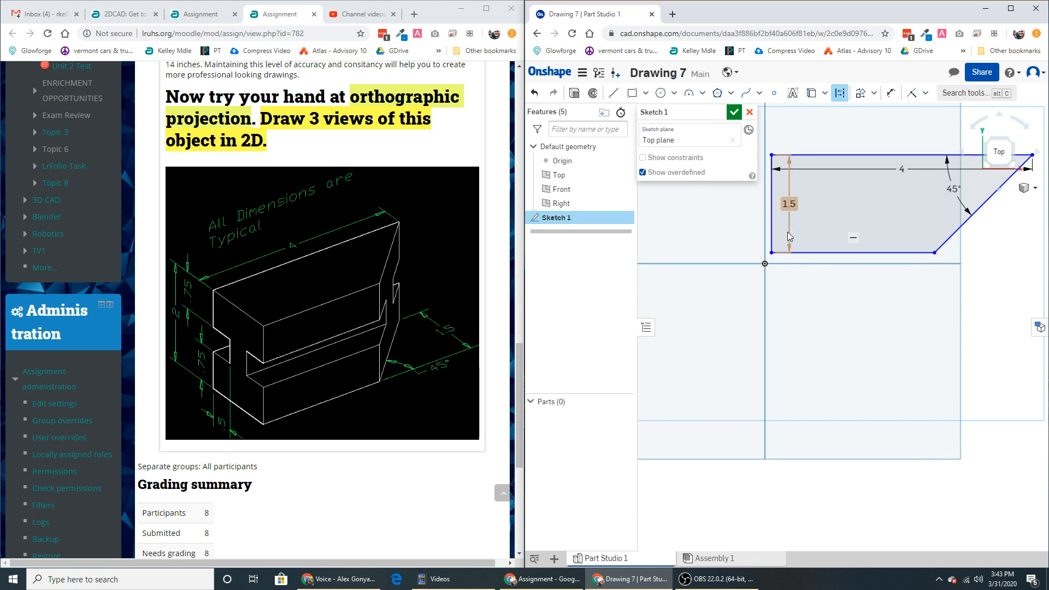
{"action": "left_click", "coordinate": [614, 94]}
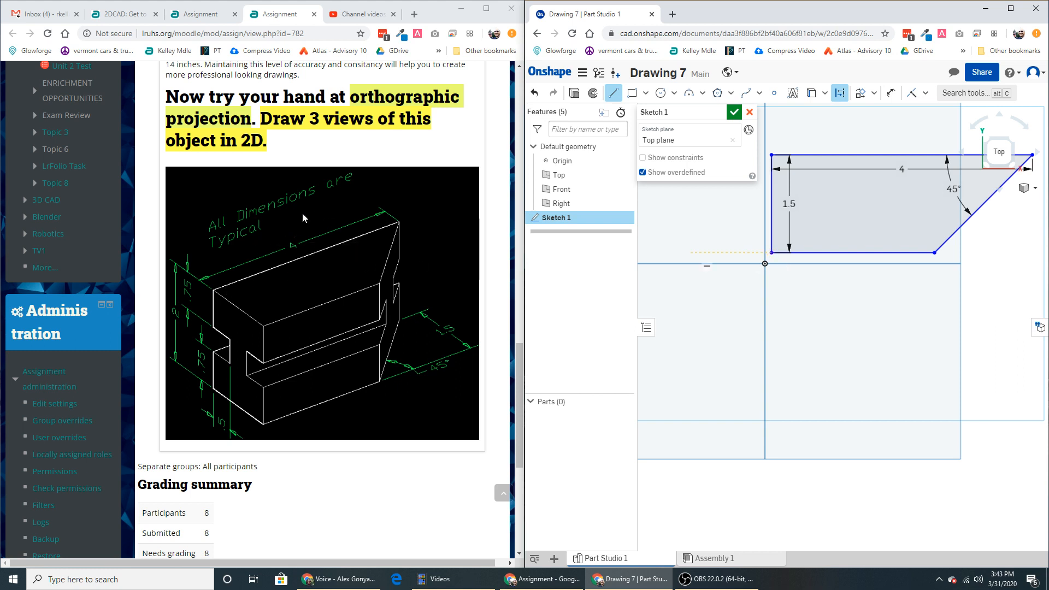
{"action": "left_click", "coordinate": [771, 253]}
{"action": "left_click", "coordinate": [770, 296]}
{"action": "left_click", "coordinate": [750, 279]}
{"action": "type", "text": "0.4"}
{"action": "key", "text": "Return"}
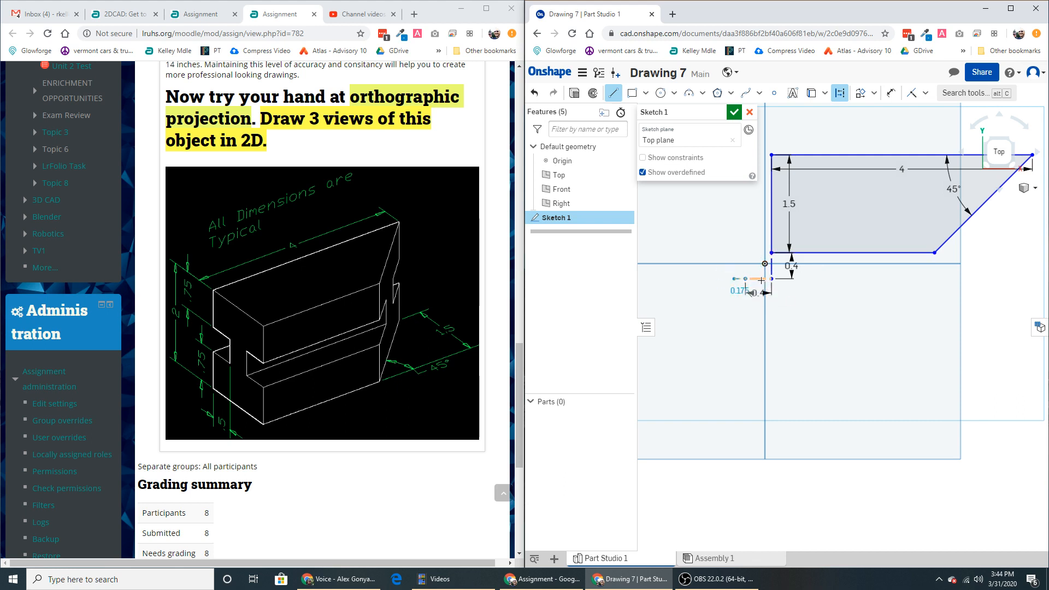
{"action": "key", "text": "Escape"}
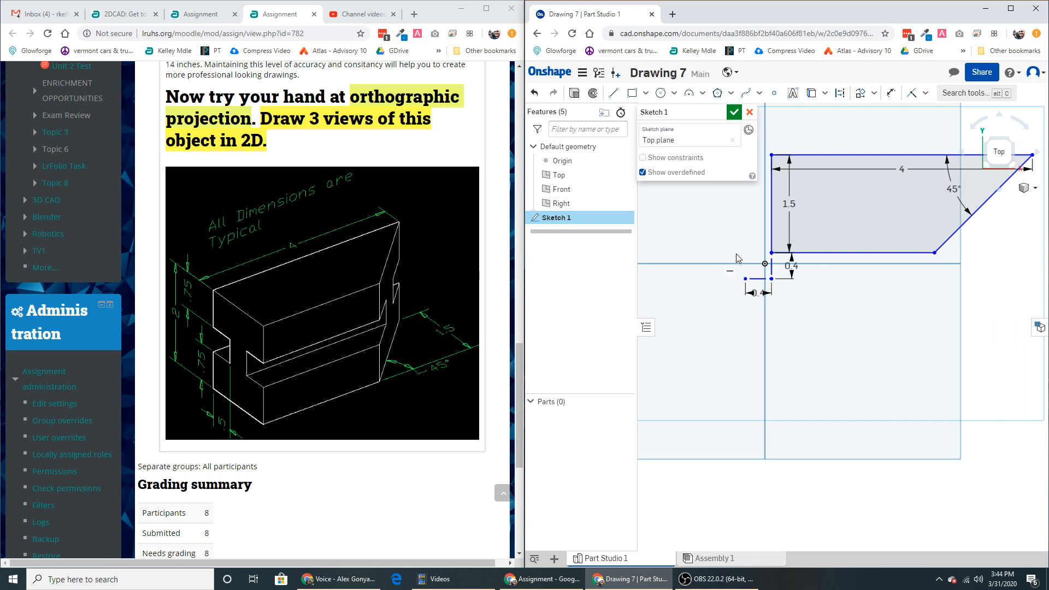
- Draw a horizontal line 4 long to the right from the corner of the two construction lines as the front view's upper edge
{"action": "left_click", "coordinate": [613, 93]}
{"action": "left_click", "coordinate": [771, 279]}
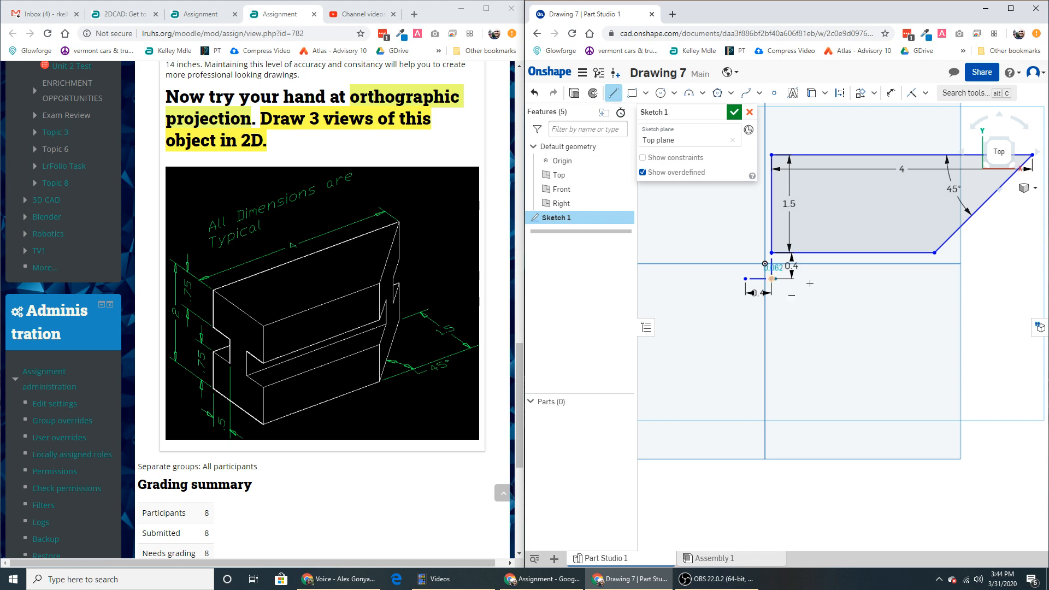
{"action": "left_click", "coordinate": [1001, 279]}
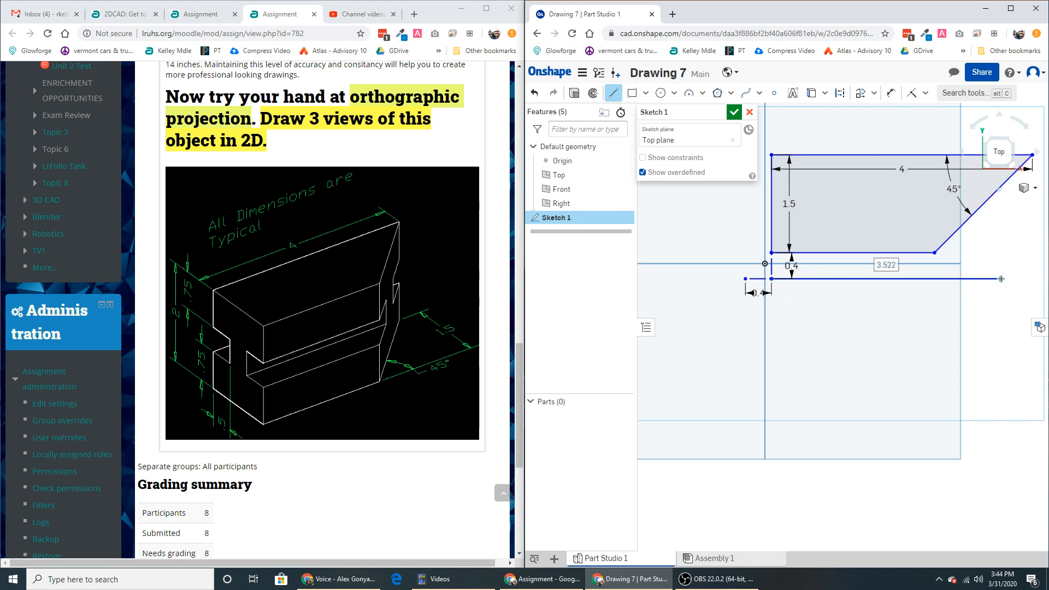
{"action": "type", "text": "4"}
{"action": "key", "text": "Return"}
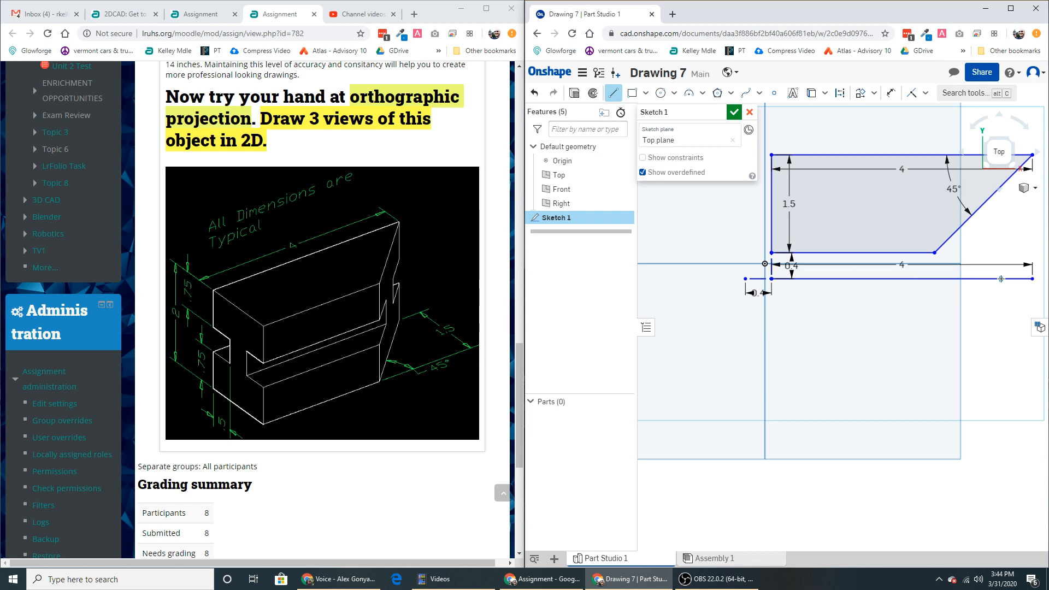
- Draw the front view's right edge 2 long downward and close the rectangle with the bottom and left edges
{"action": "mouse_move", "coordinate": [984, 369]}
{"action": "middle_mouse_down"}
{"action": "mouse_move", "coordinate": [939, 374]}
{"action": "mouse_move", "coordinate": [937, 392]}
{"action": "middle_mouse_up"}
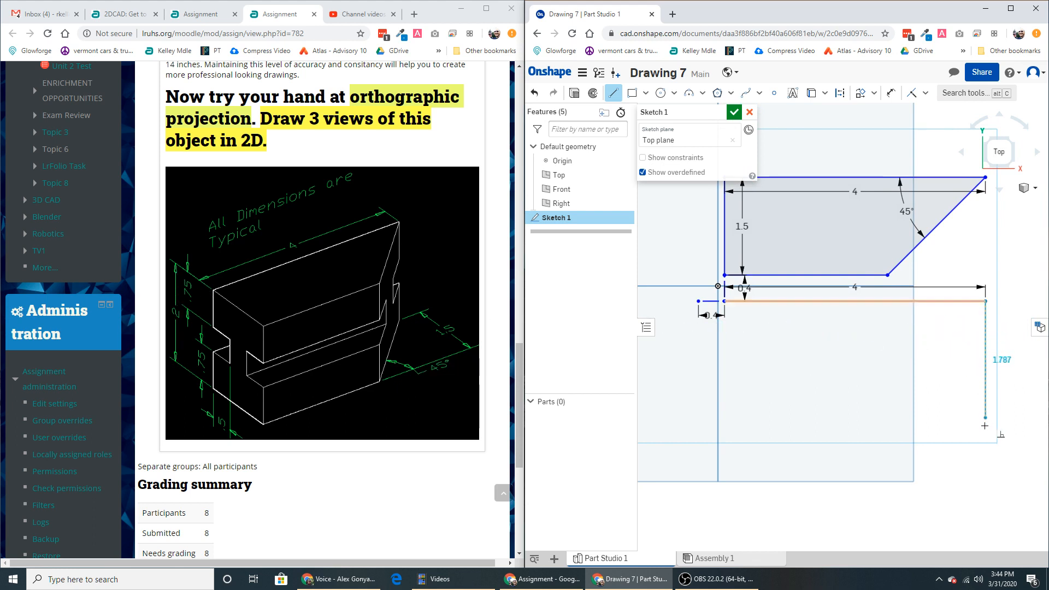
{"action": "left_click", "coordinate": [987, 453]}
{"action": "type", "text": "2"}
{"action": "key", "text": "Return"}
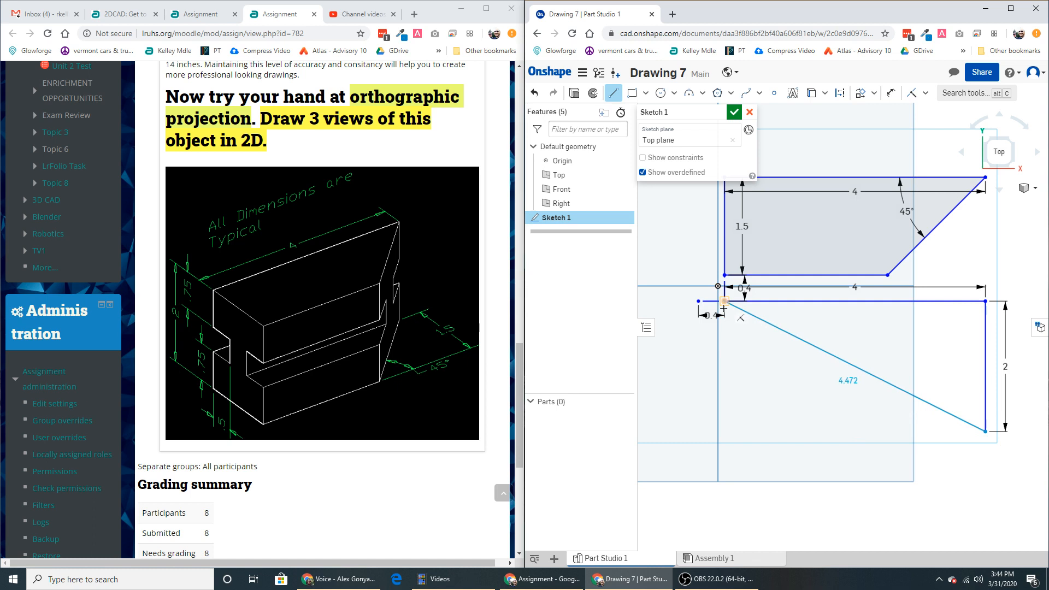
{"action": "left_click", "coordinate": [723, 431]}
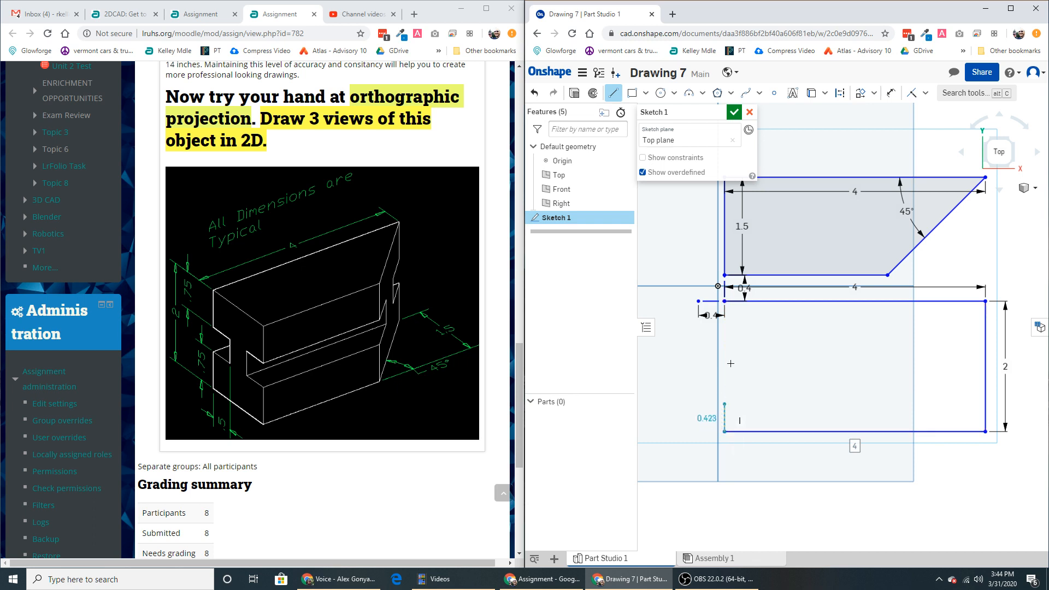
{"action": "left_click", "coordinate": [781, 315]}
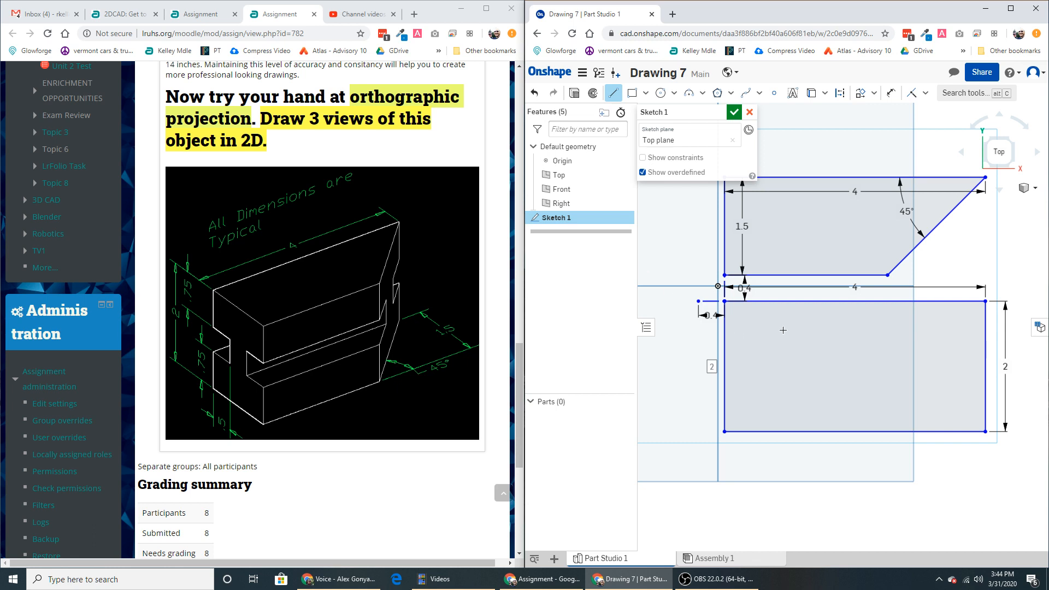
- Draw the side view's rectangle, about 1.88 wide and 2 high, from the free end of the horizontal 0.4 spacing line, level with the front view
{"action": "middle_click_drag", "start_coordinate": [774, 332], "coordinate": [898, 331]}
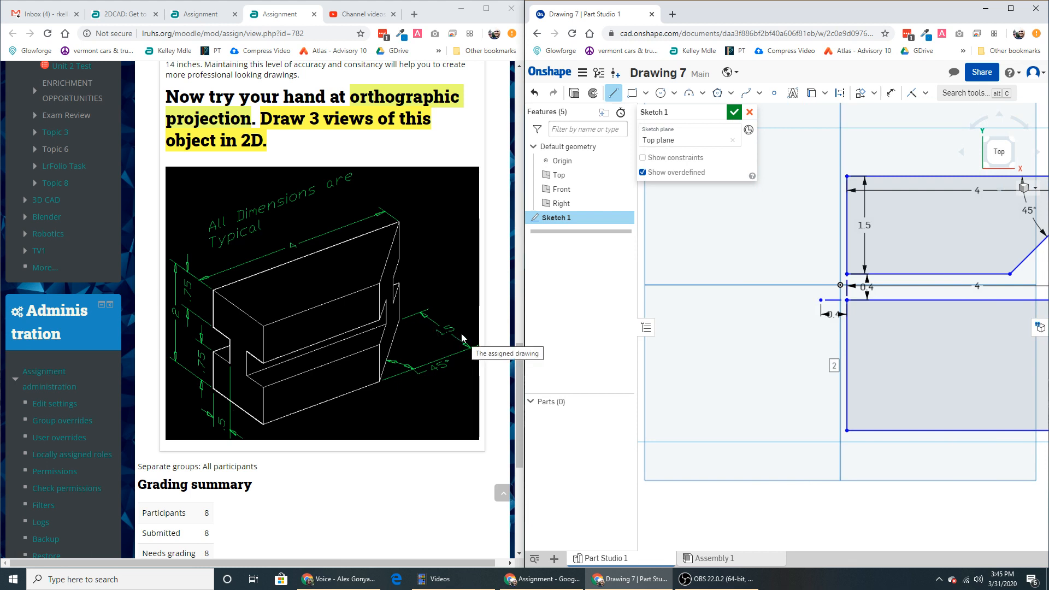
{"action": "left_click", "coordinate": [633, 94]}
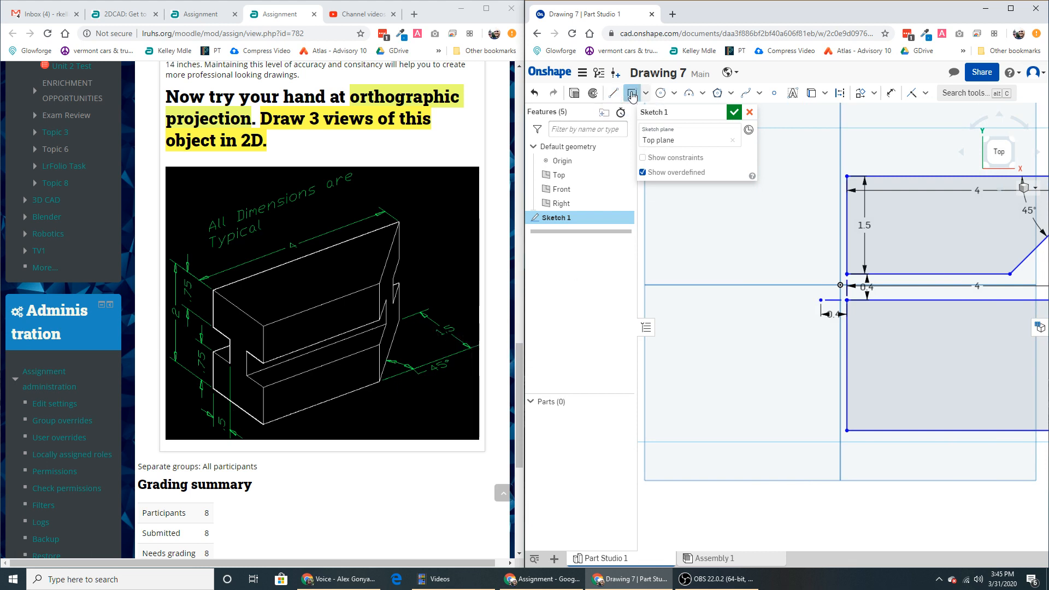
{"action": "left_click", "coordinate": [821, 300]}
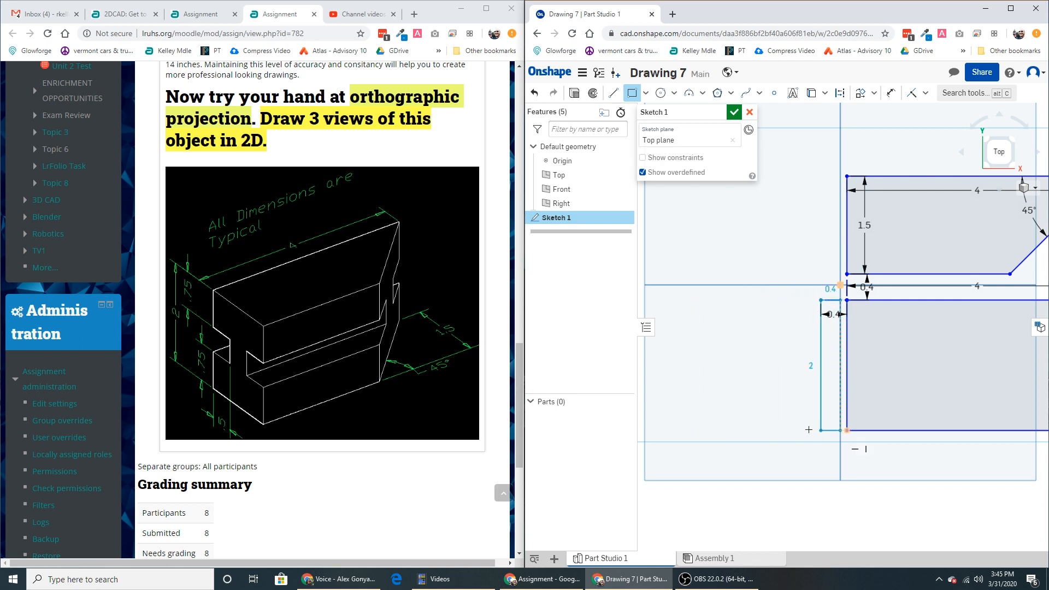
{"action": "left_click", "coordinate": [698, 432]}
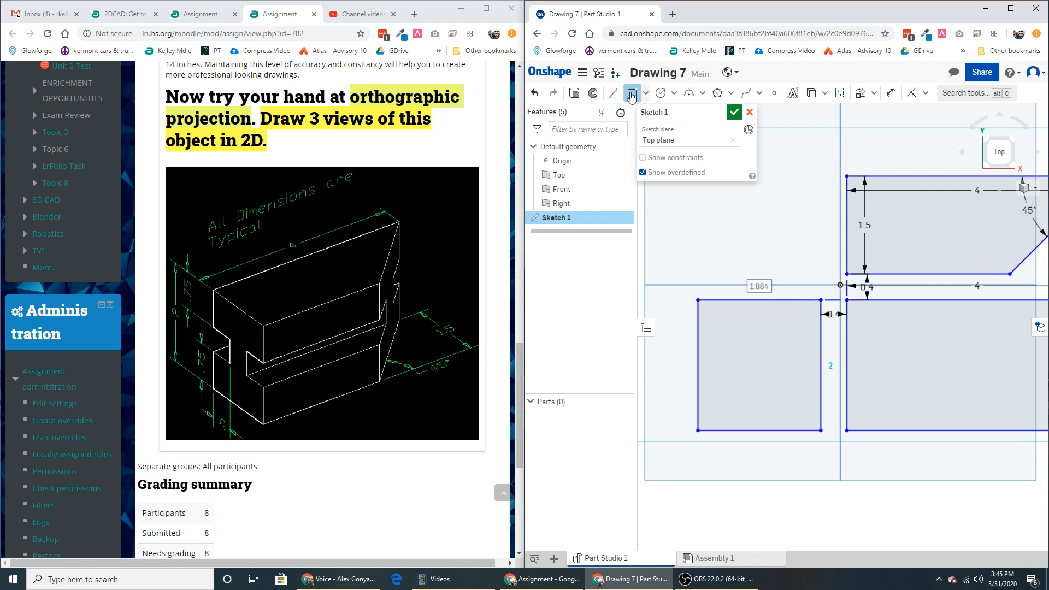
{"action": "key", "text": "Escape"}
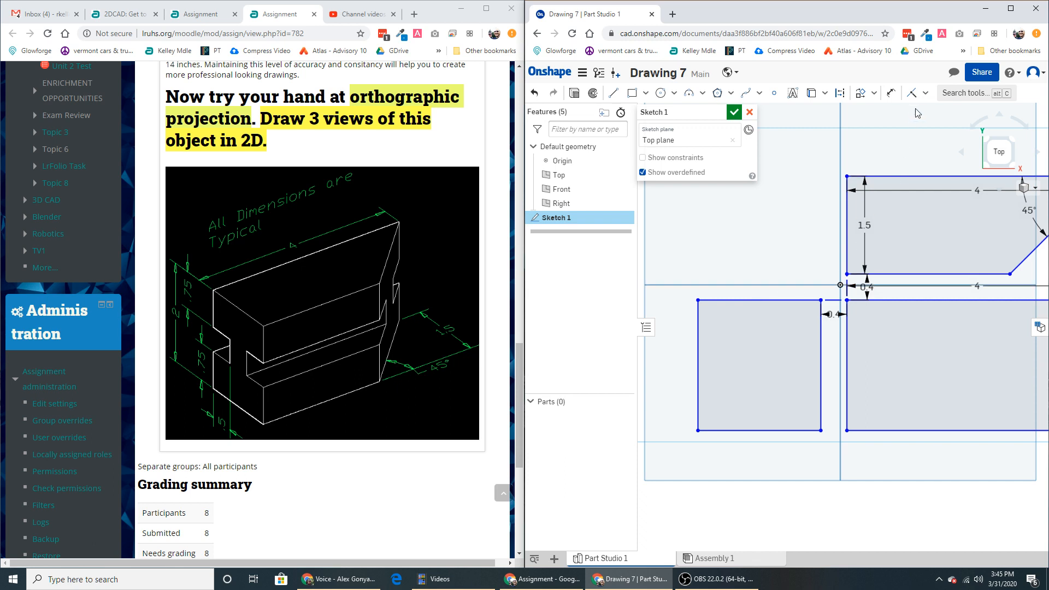
- Dimension the side view's width as 1.5 and reposition that dimension and the horizontal 0.4 spacing dimension above the rectangle
{"action": "left_click", "coordinate": [892, 92]}
{"action": "left_click", "coordinate": [711, 300]}
{"action": "left_click", "coordinate": [712, 274]}
{"action": "type", "text": "1.5"}
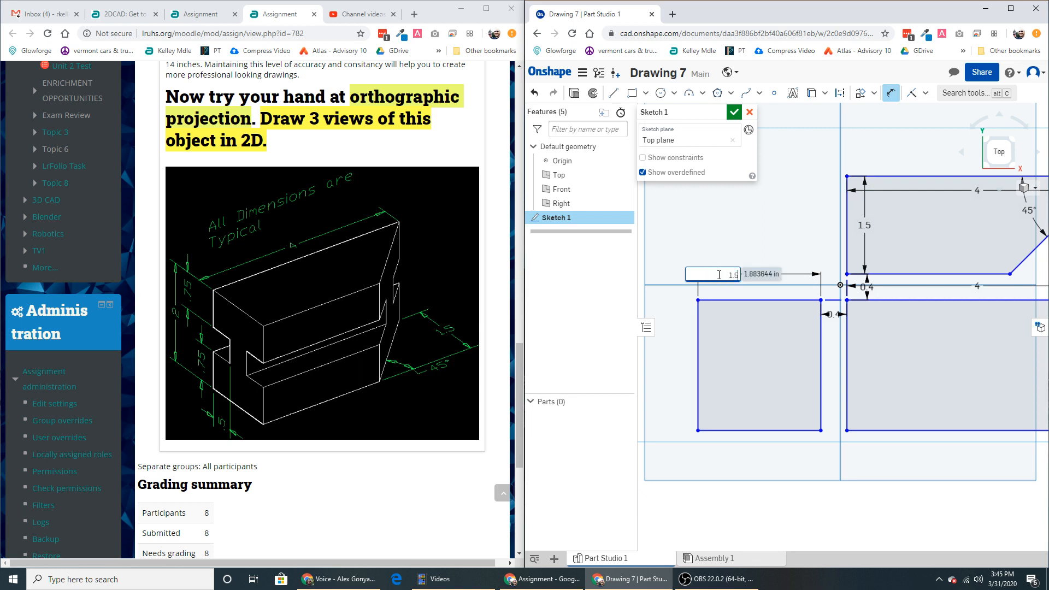
{"action": "key", "text": "Return"}
{"action": "left_click_drag", "start_coordinate": [742, 273], "coordinate": [773, 291]}
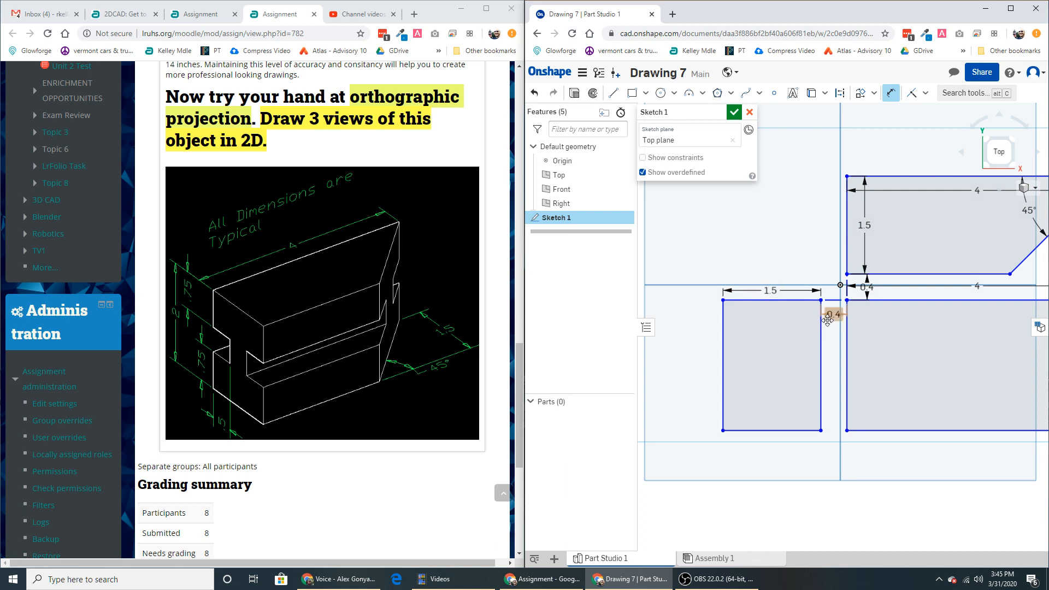
{"action": "left_click_drag", "start_coordinate": [833, 315], "coordinate": [801, 279]}
{"action": "mouse_move", "coordinate": [930, 366]}
{"action": "middle_mouse_down"}
{"action": "mouse_move", "coordinate": [785, 361]}
{"action": "mouse_move", "coordinate": [909, 359]}
{"action": "mouse_move", "coordinate": [844, 362]}
{"action": "middle_mouse_up"}
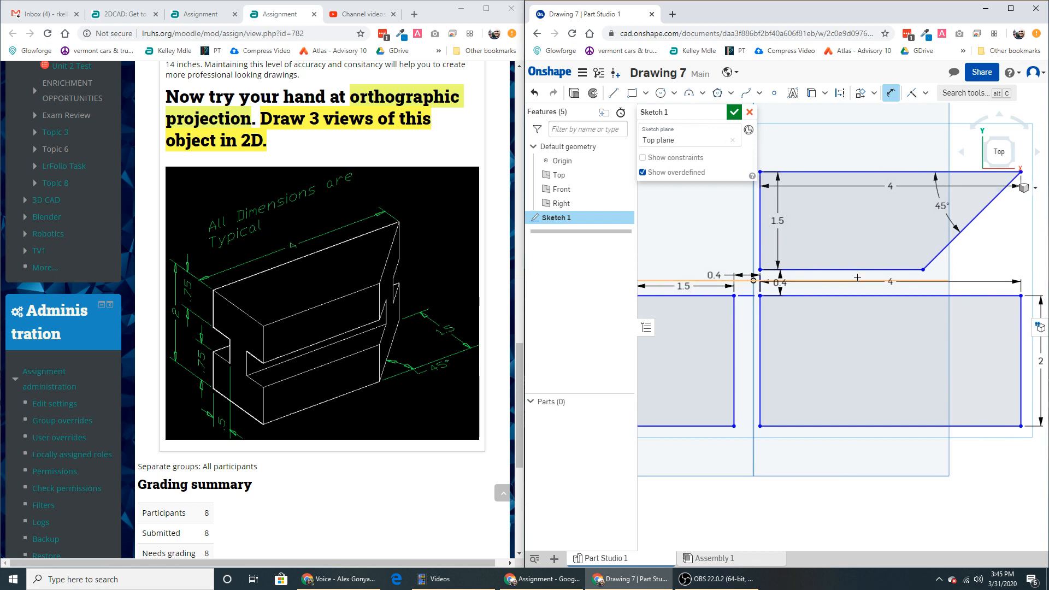
{"action": "mouse_move", "coordinate": [810, 362]}
{"action": "middle_mouse_down"}
{"action": "mouse_move", "coordinate": [870, 361]}
{"action": "mouse_move", "coordinate": [824, 361]}
{"action": "middle_mouse_up"}
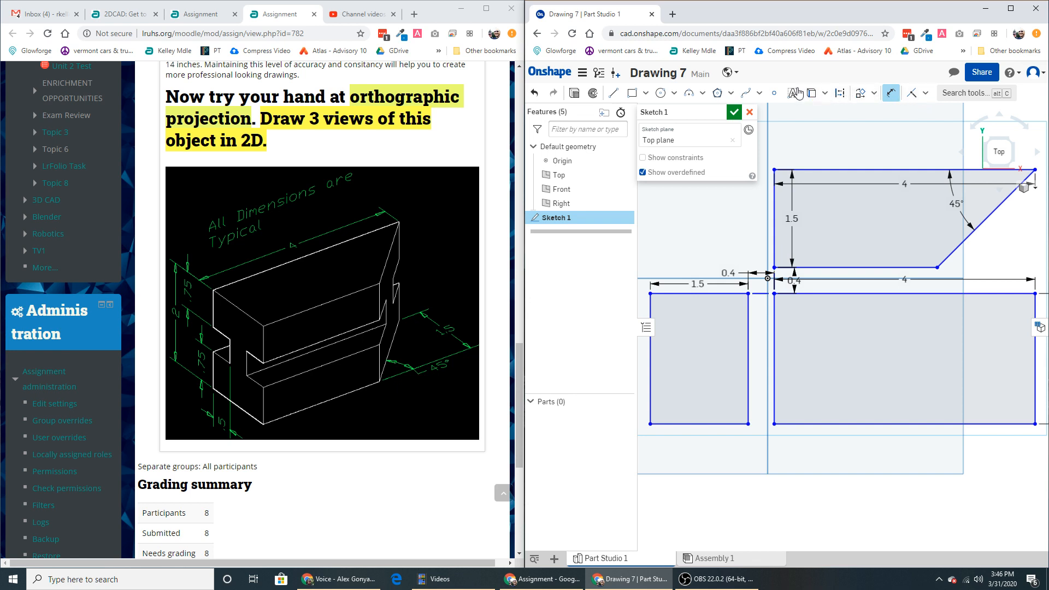
{"action": "left_click", "coordinate": [875, 94]}
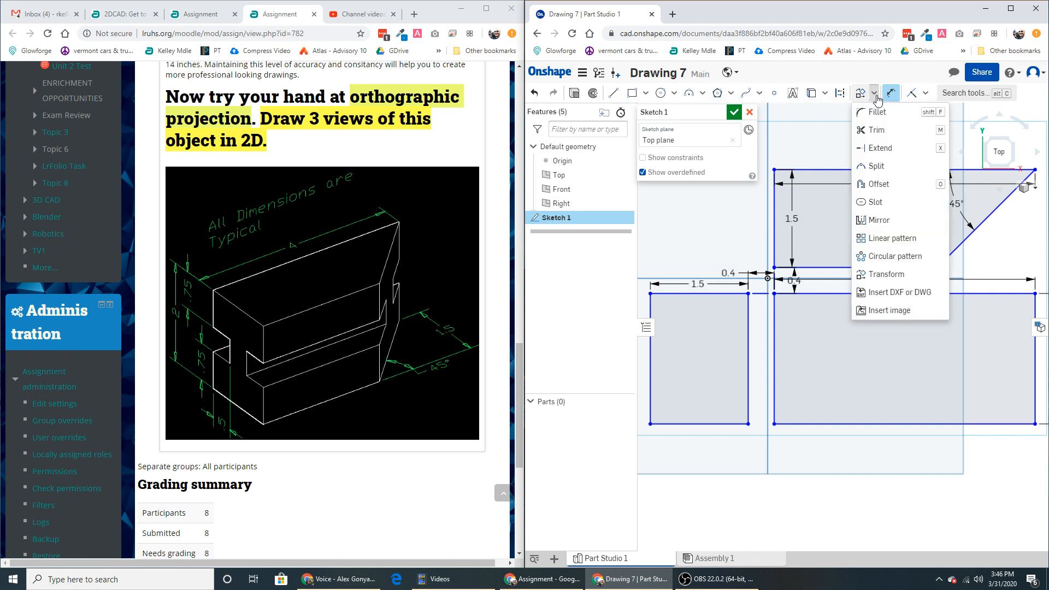
{"action": "left_click", "coordinate": [876, 186]}
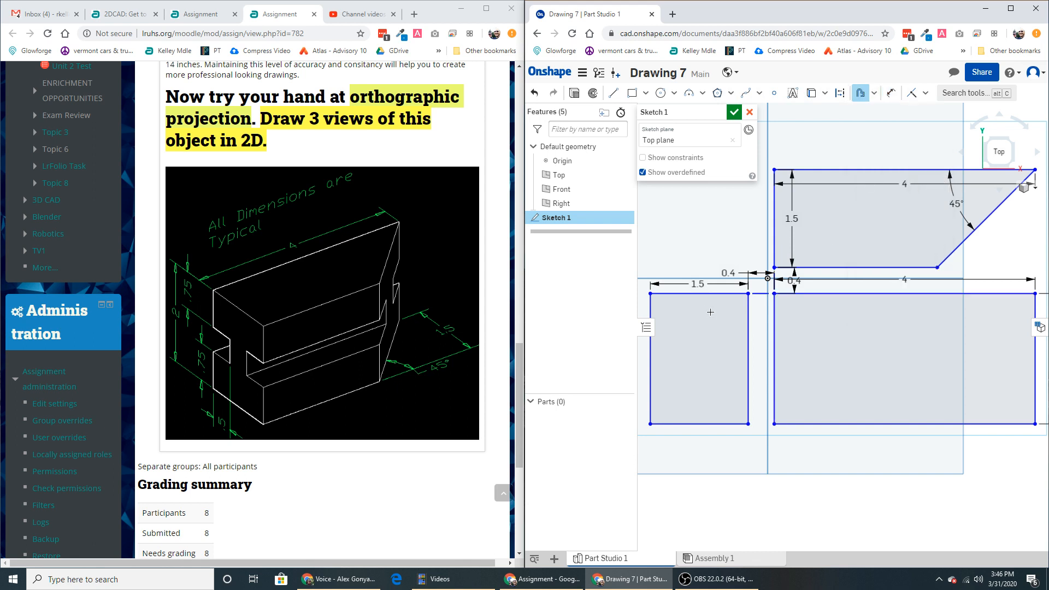
{"action": "left_click", "coordinate": [704, 294]}
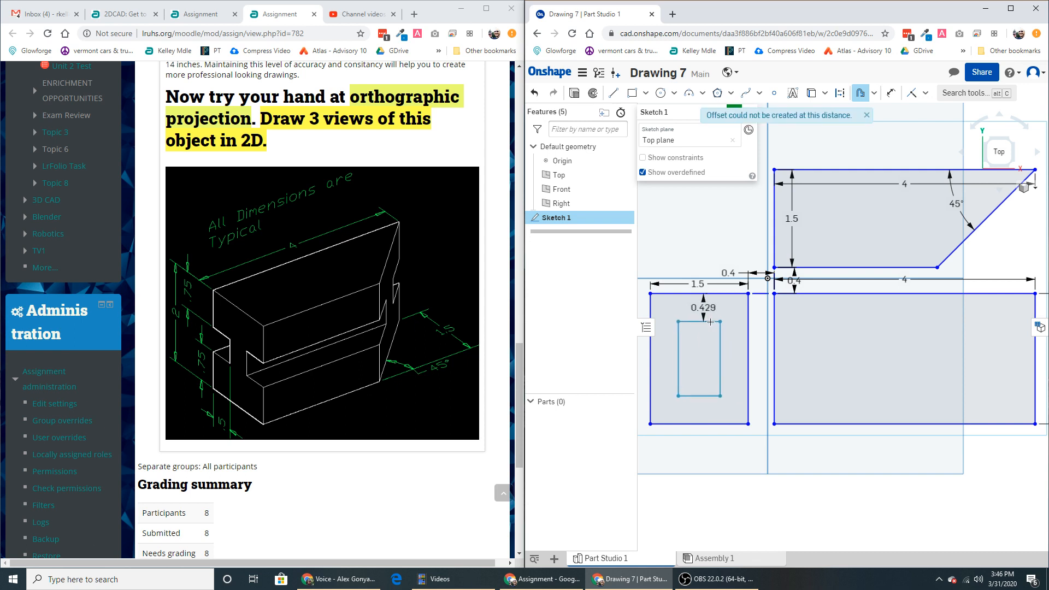
{"action": "key", "text": "Escape"}
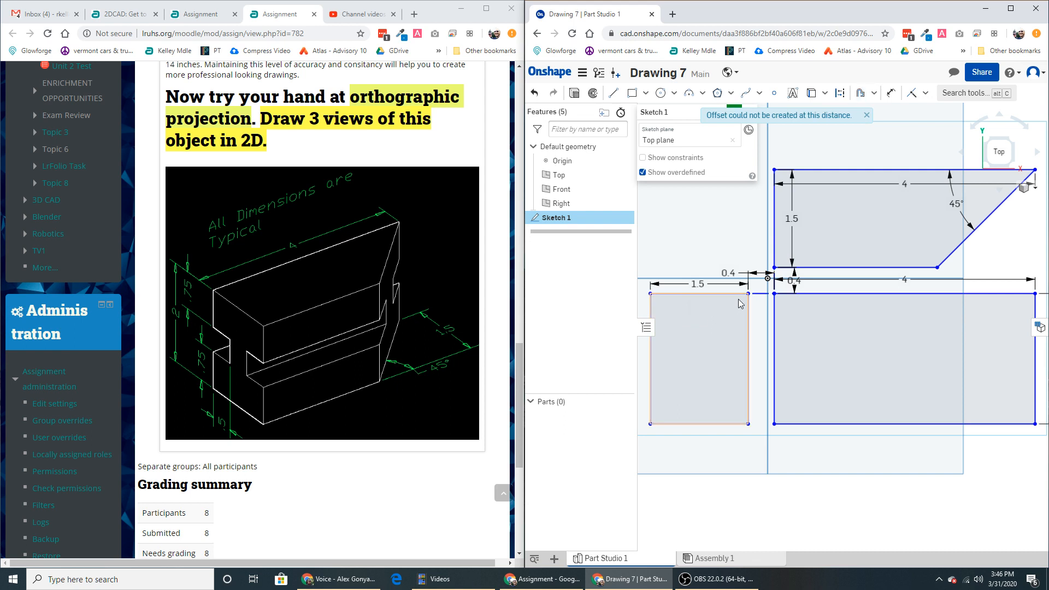
- Offset the front view's upper edge 0.75 downward
{"action": "left_click", "coordinate": [862, 95]}
{"action": "left_click", "coordinate": [815, 295]}
{"action": "left_click", "coordinate": [817, 342]}
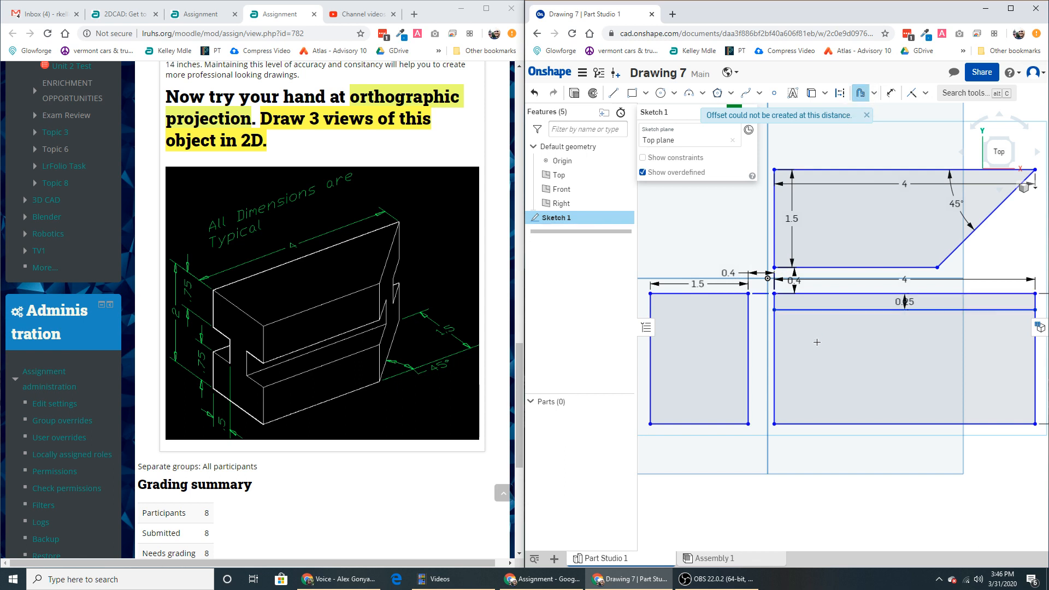
{"action": "key", "text": "BackSpace"}
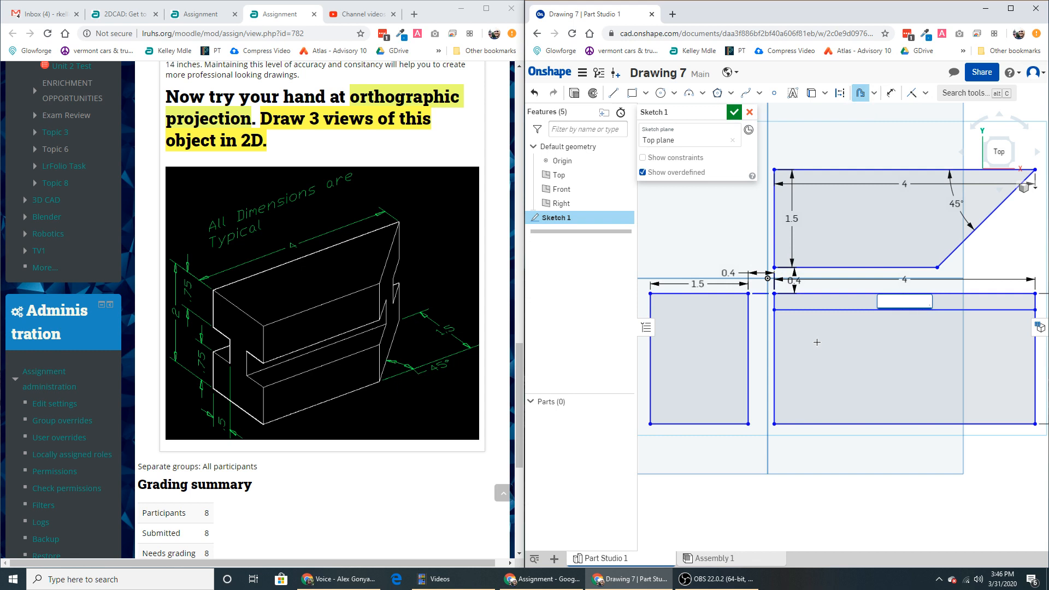
{"action": "type", "text": ".75"}
{"action": "key", "text": "Return"}
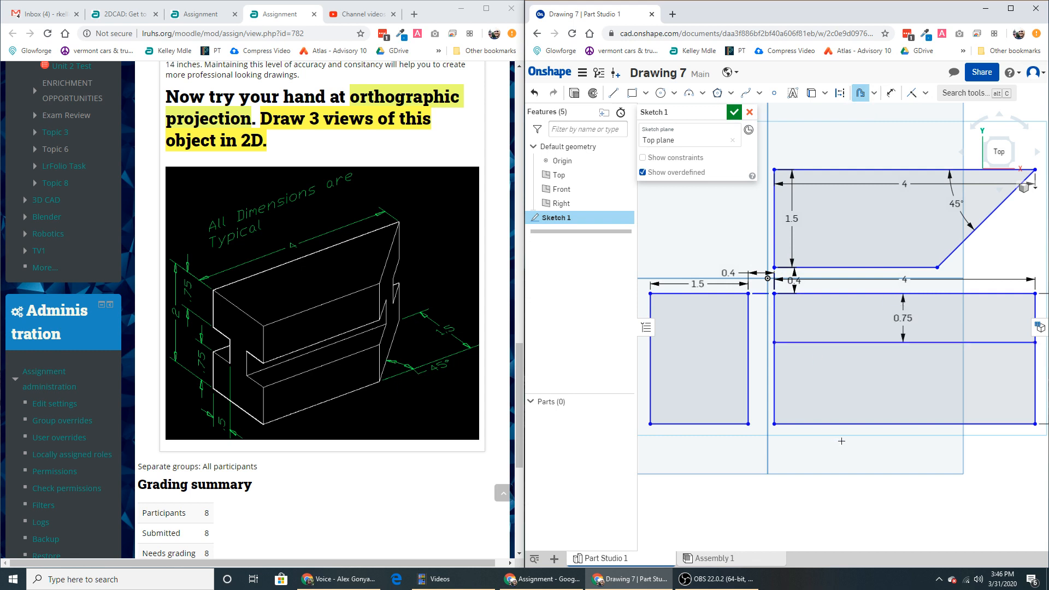
- Offset the front view's lower edge 0.75 upward
{"action": "left_click", "coordinate": [846, 424]}
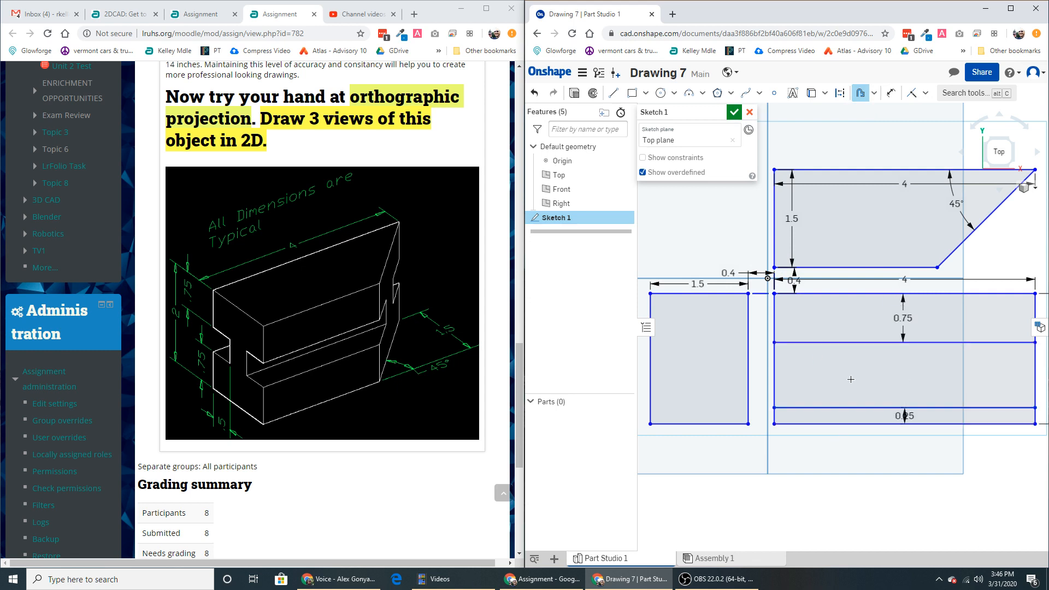
{"action": "key", "text": "BackSpace"}
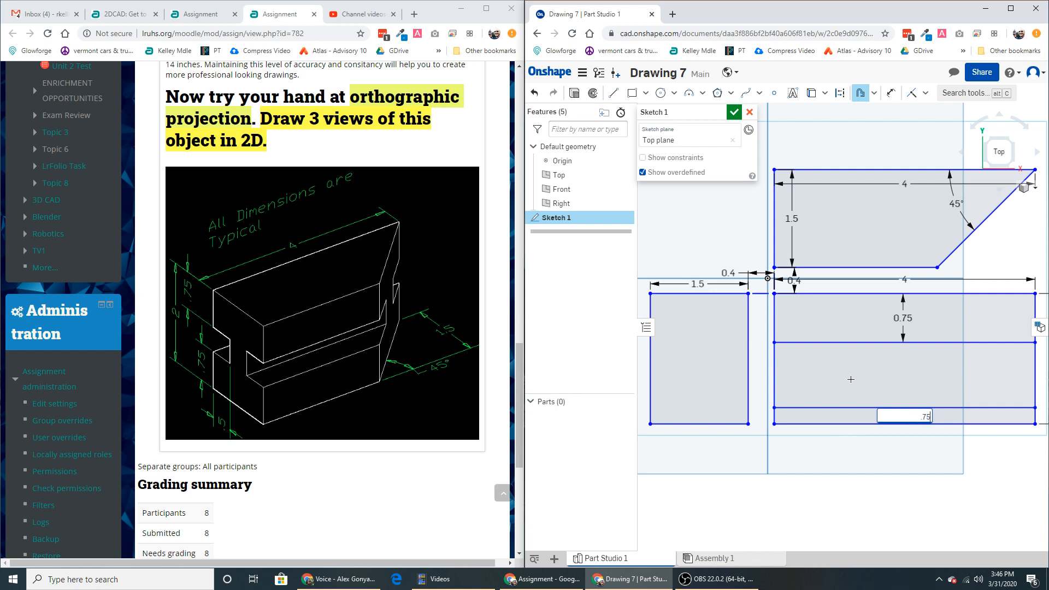
{"action": "key", "text": "Return"}
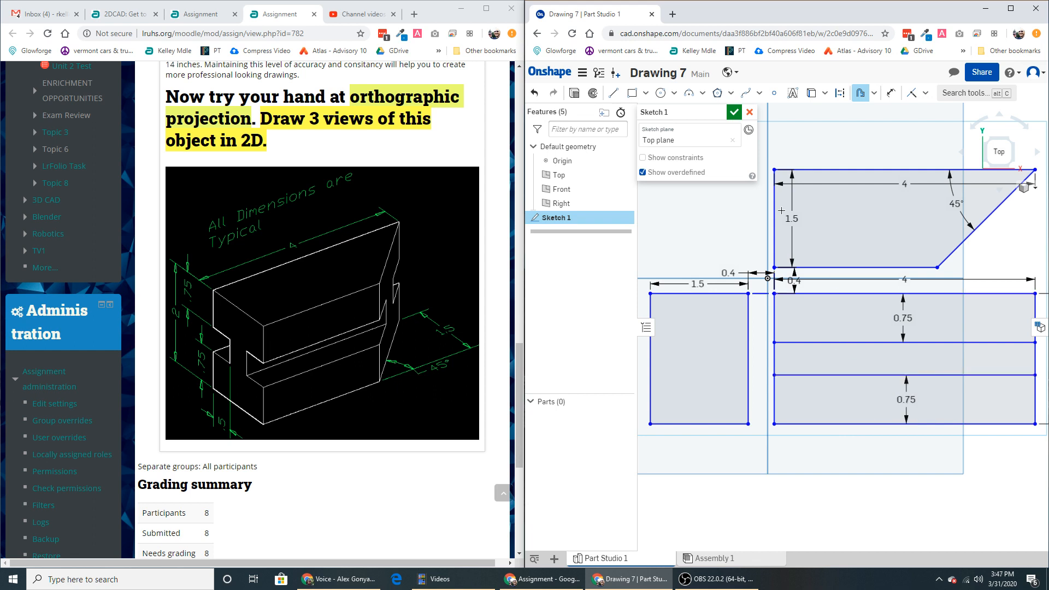
- Draw a horizontal line across the side view, level with the front view's upper inner line, and delete the line's redundant 1.5 dimension
{"action": "left_click", "coordinate": [614, 93]}
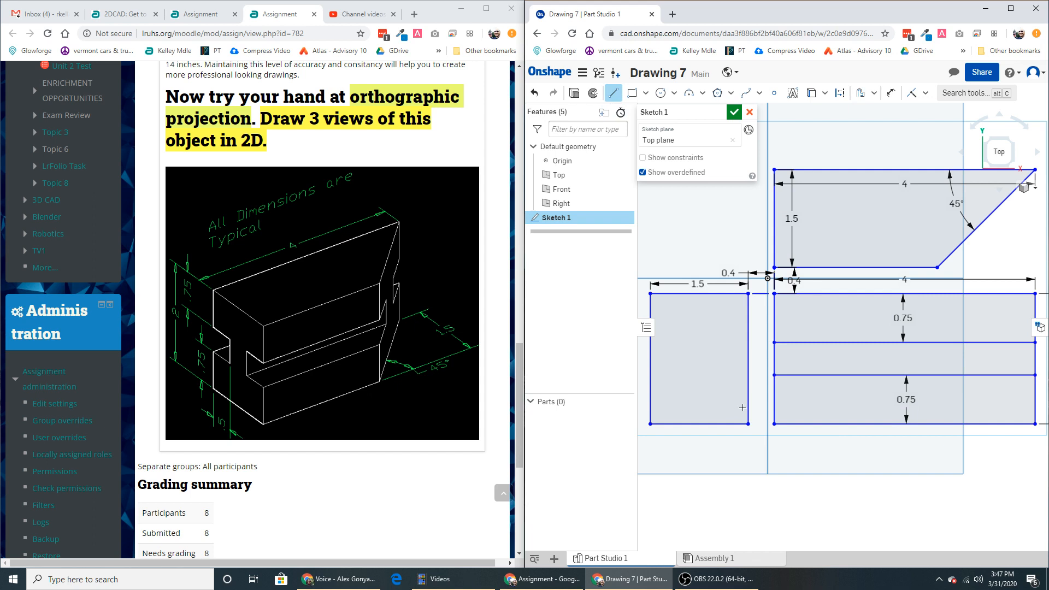
{"action": "left_click", "coordinate": [774, 342]}
{"action": "left_click", "coordinate": [741, 342]}
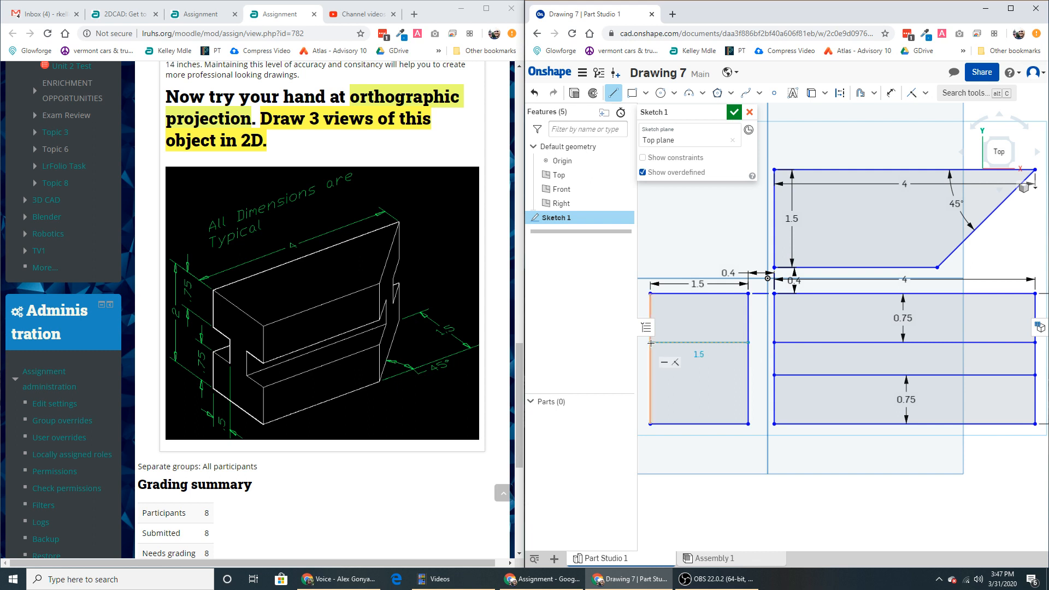
{"action": "left_click", "coordinate": [650, 343]}
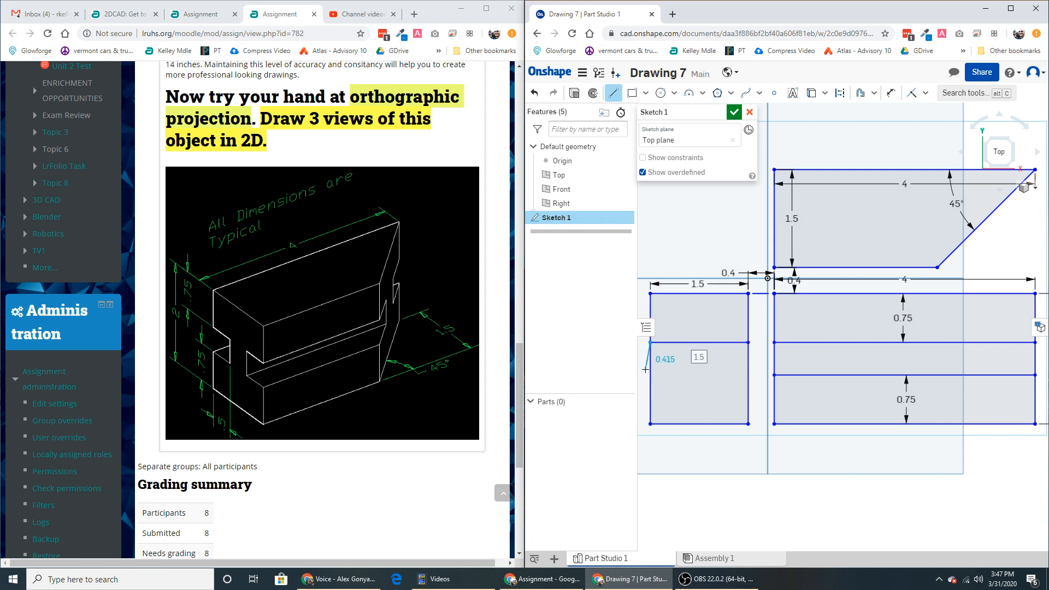
{"action": "key", "text": "Return"}
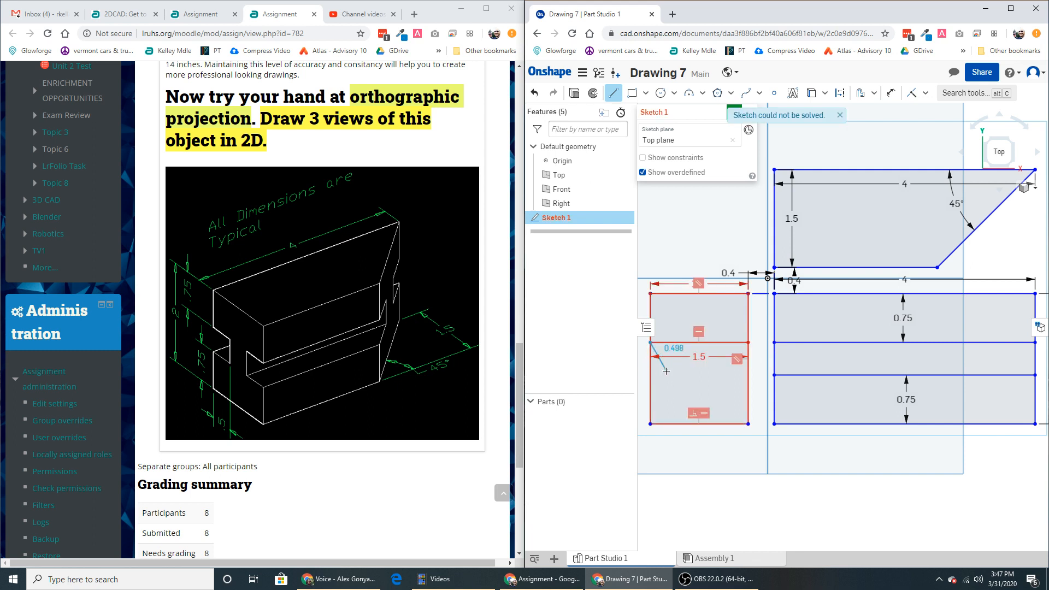
{"action": "key", "text": "Escape"}
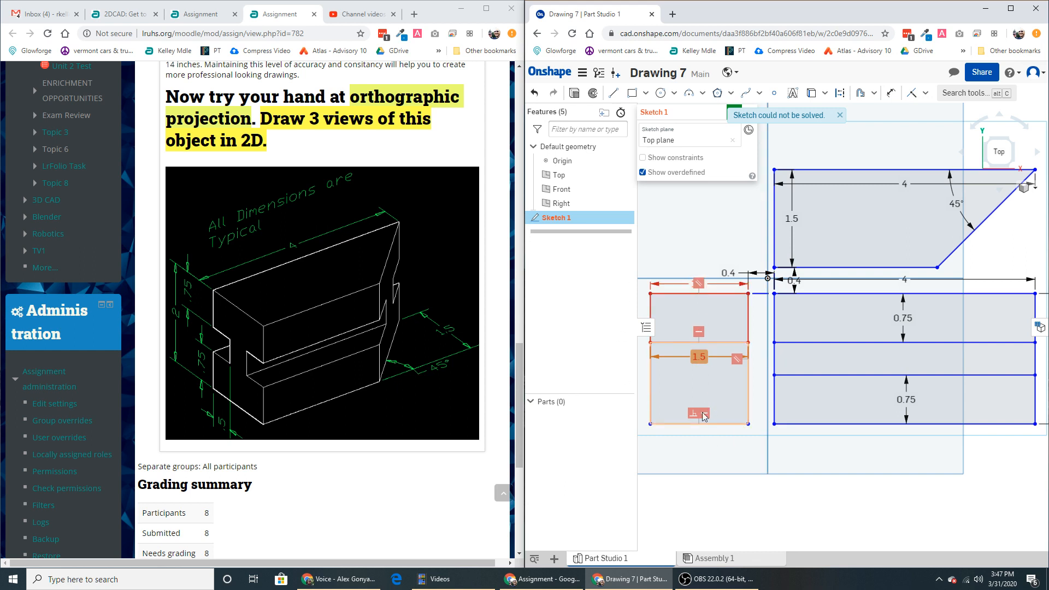
{"action": "key", "text": "Delete"}
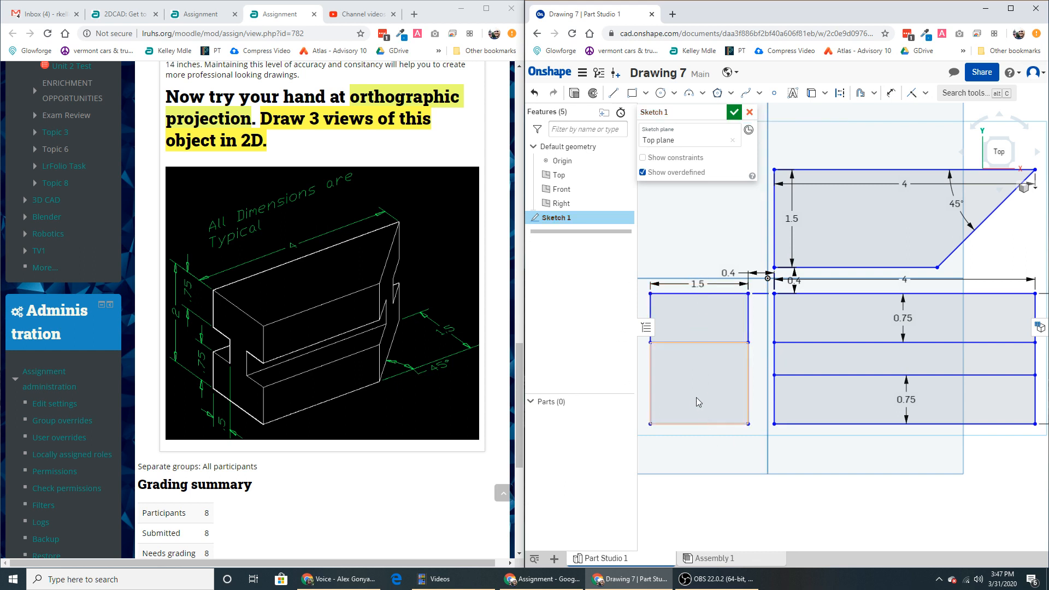
- Draw a second horizontal line across the side view, level with the front view's lower inner line
{"action": "left_click", "coordinate": [613, 93]}
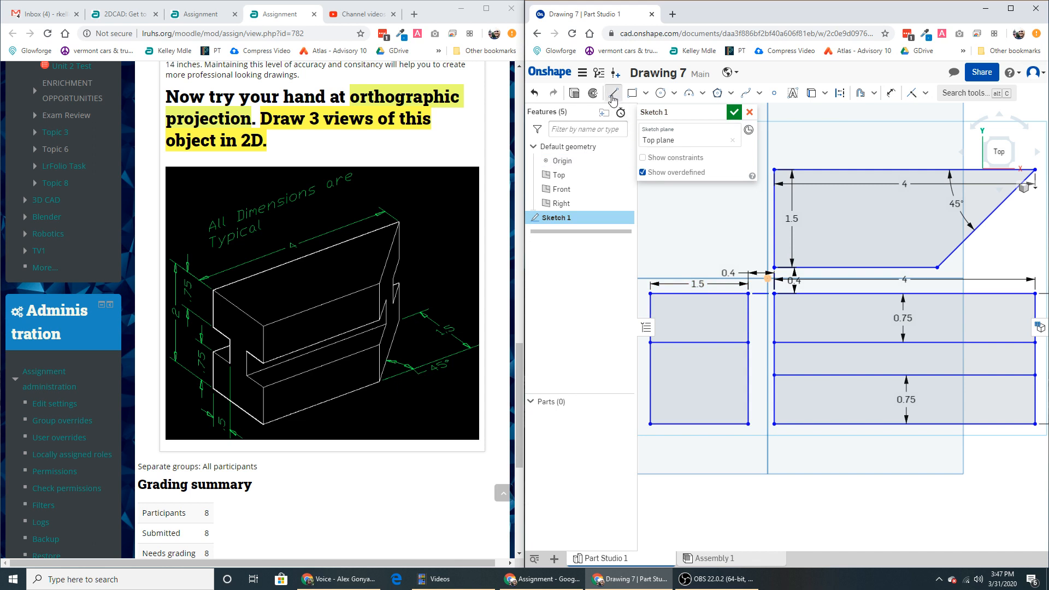
{"action": "left_click", "coordinate": [747, 375]}
{"action": "left_click", "coordinate": [651, 375]}
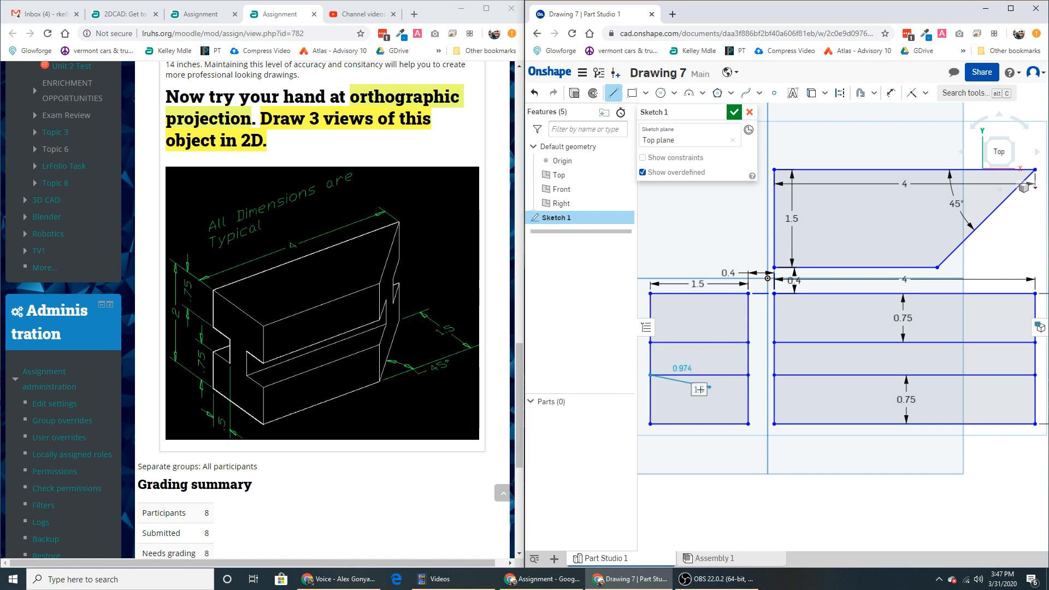
{"action": "key", "text": "Escape"}
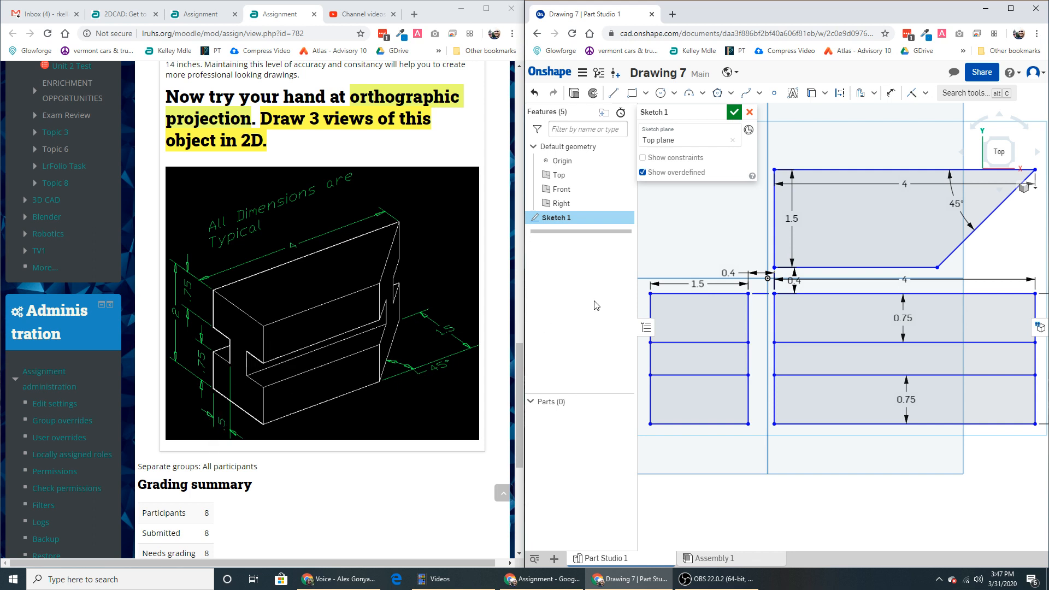
- Offset the side view's right edge 0.5 inward
{"action": "left_click", "coordinate": [862, 96]}
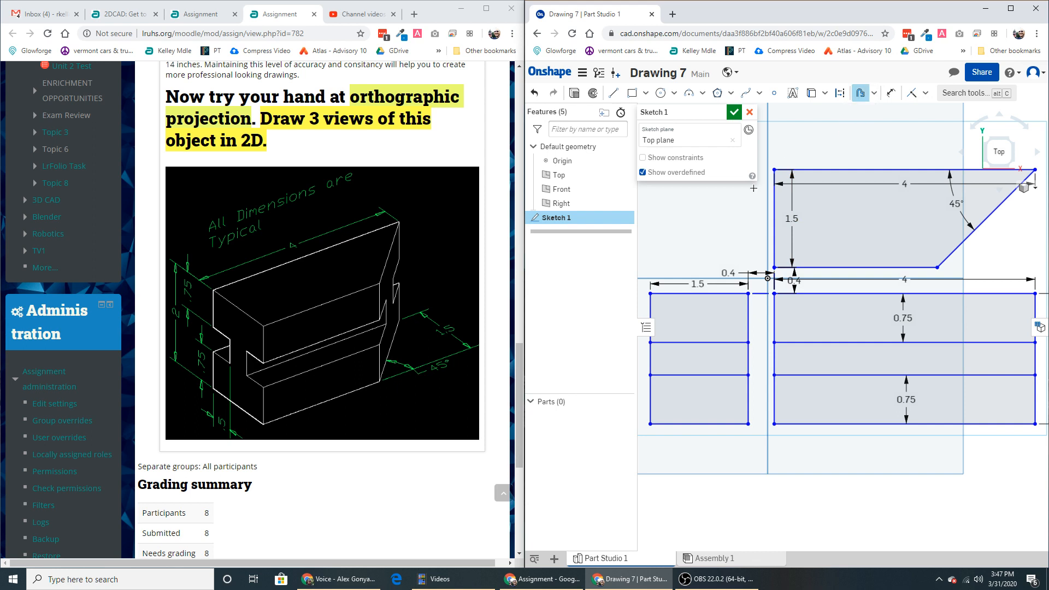
{"action": "left_click", "coordinate": [747, 323]}
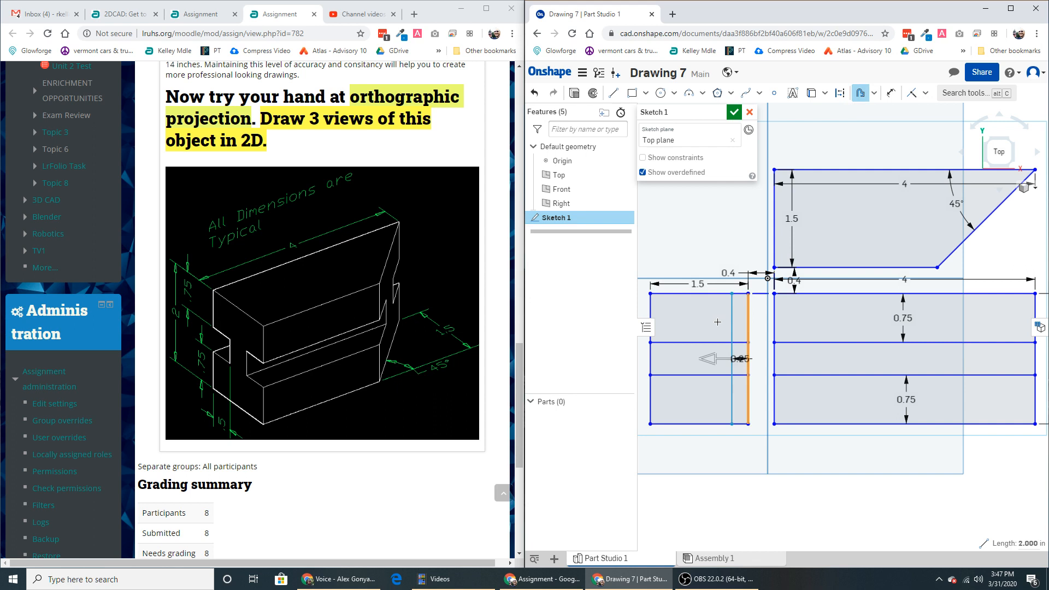
{"action": "left_click", "coordinate": [717, 322]}
{"action": "key", "text": "BackSpace"}
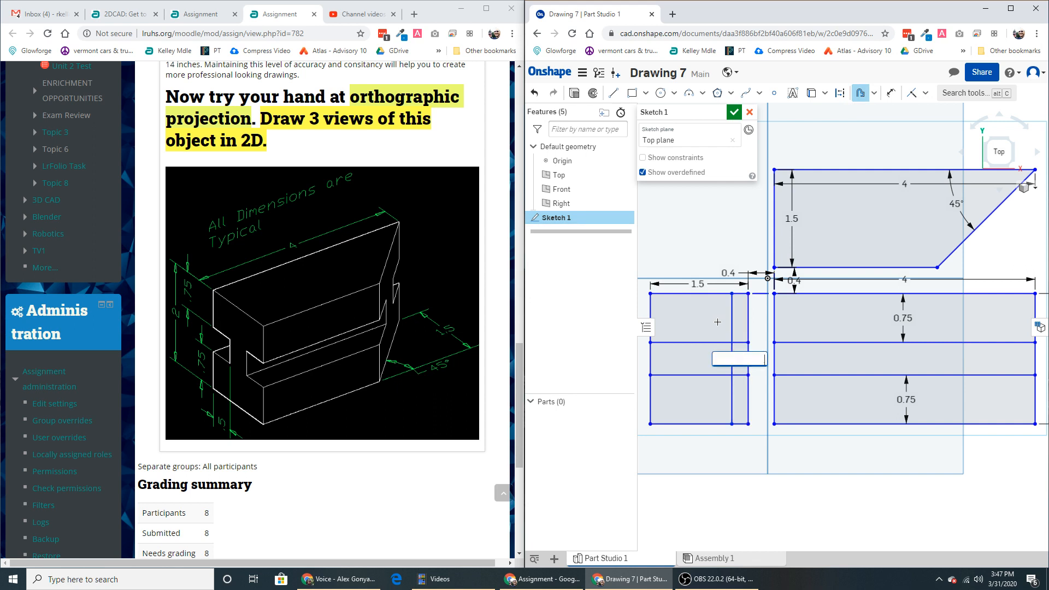
{"action": "key", "text": "Return"}
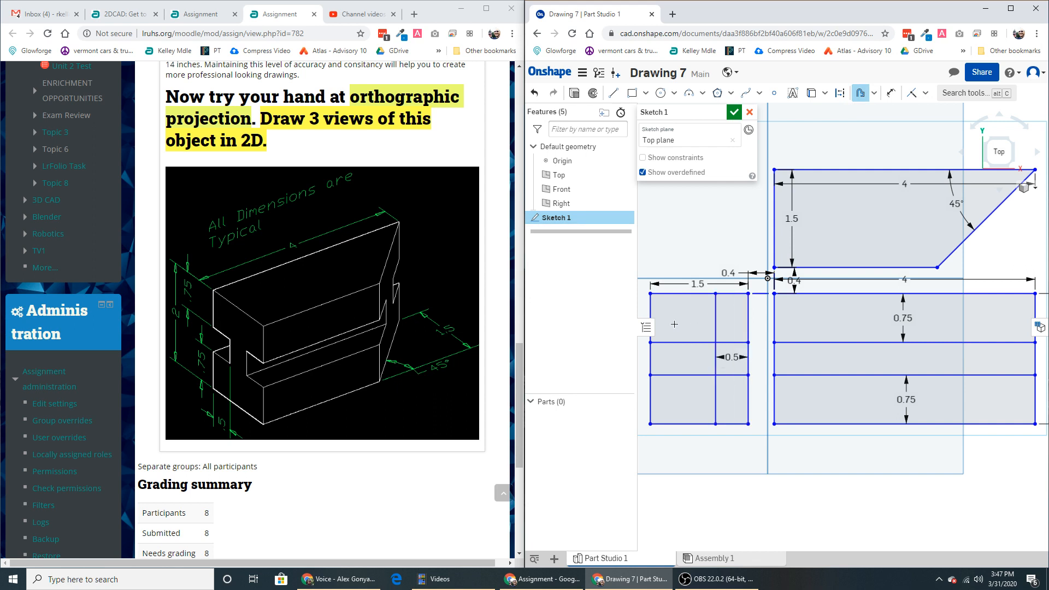
- Try offsetting the side view's left edge about 0.5 inward and undo the offset
{"action": "left_click", "coordinate": [651, 313]}
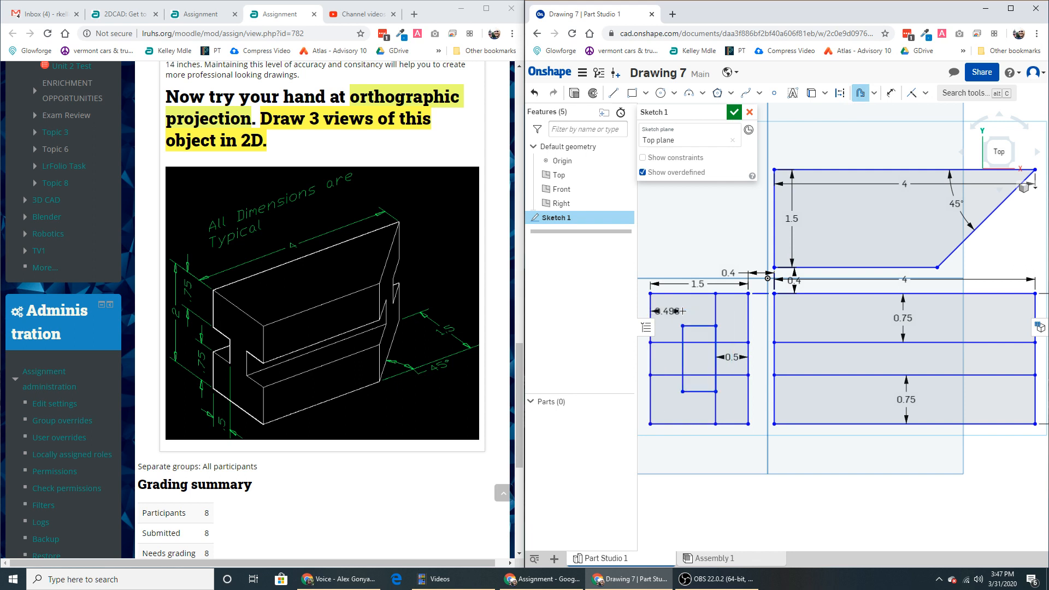
{"action": "left_click", "coordinate": [684, 312]}
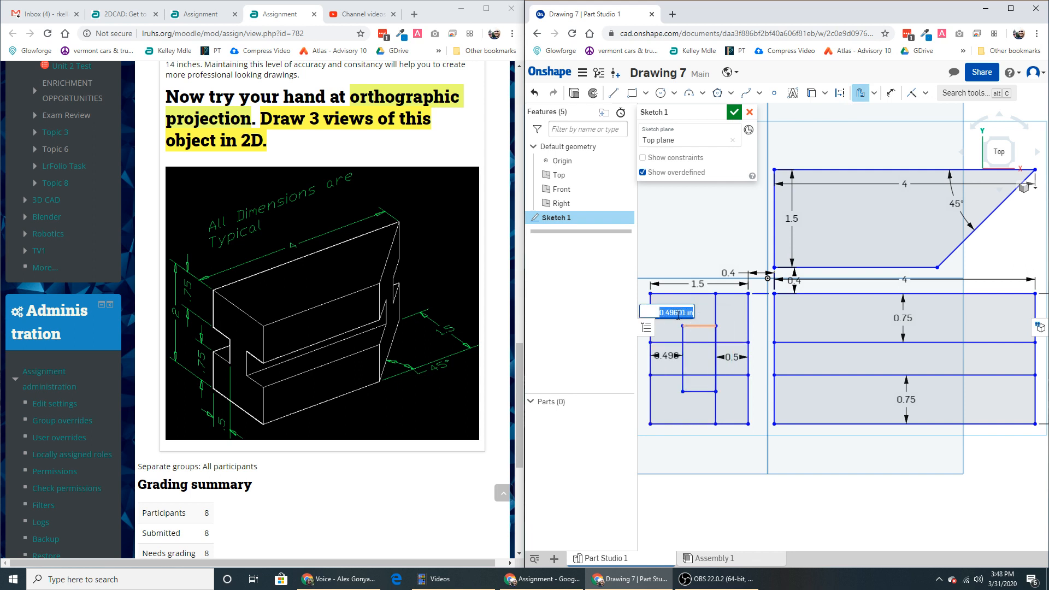
{"action": "key", "text": "Escape"}
{"action": "key", "text": "Escape"}
{"action": "key", "text": "ctrl+z"}
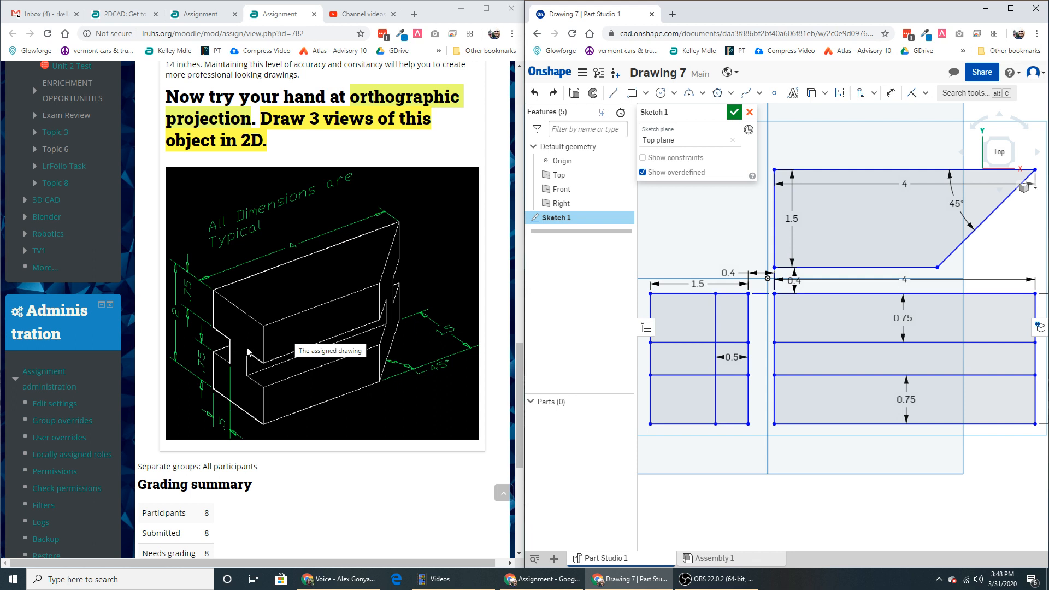
- Offset the side view's inner vertical line 0.5 toward the view's left edge
{"action": "left_click", "coordinate": [860, 94]}
{"action": "left_click", "coordinate": [716, 306]}
{"action": "left_click", "coordinate": [677, 313]}
{"action": "type", "text": "0.5"}
{"action": "key", "text": "Return"}
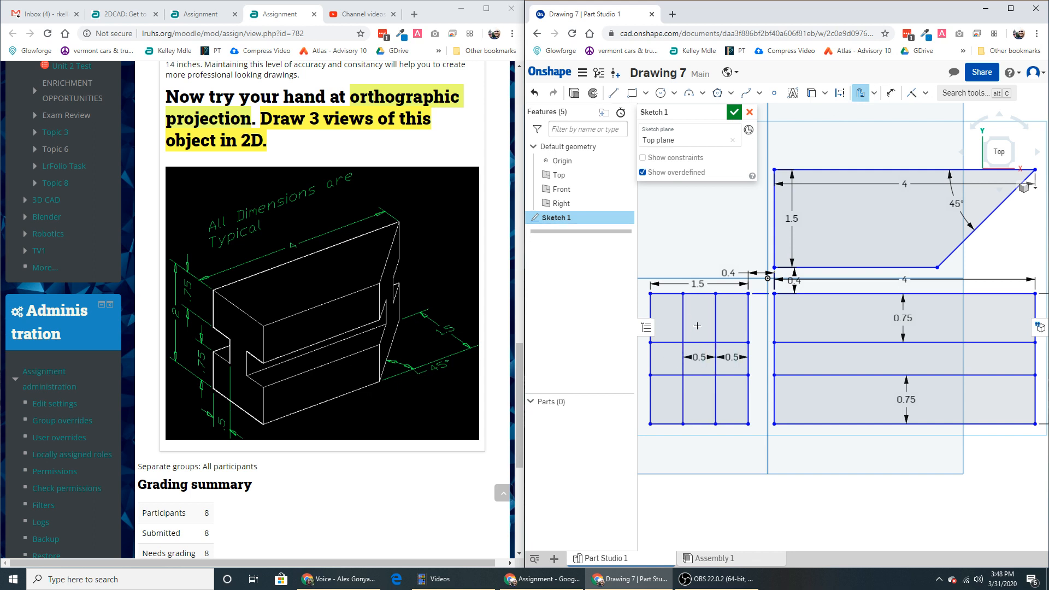
{"action": "key", "text": "Escape"}
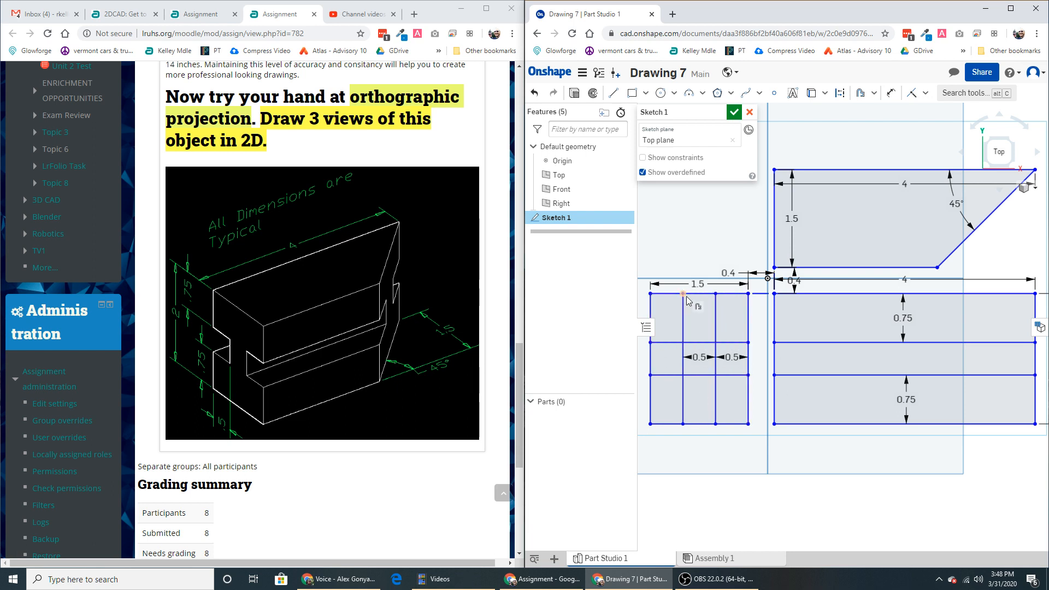
- Trim the side view's inner vertical lines above and below the groove band, and the horizontal segments between them, leaving a solid central web
{"action": "left_click", "coordinate": [875, 94]}
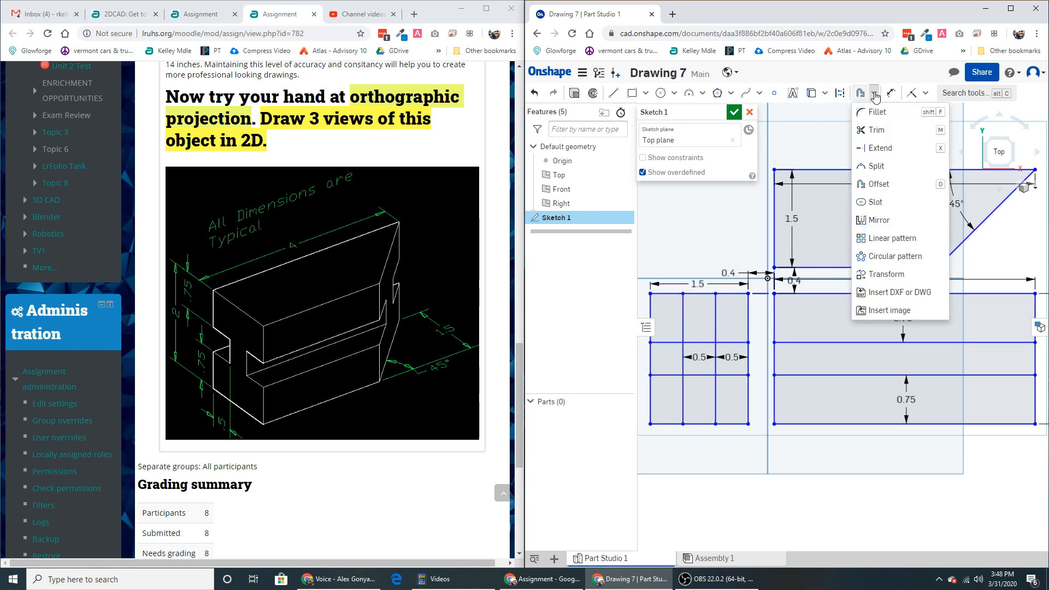
{"action": "left_click", "coordinate": [876, 130]}
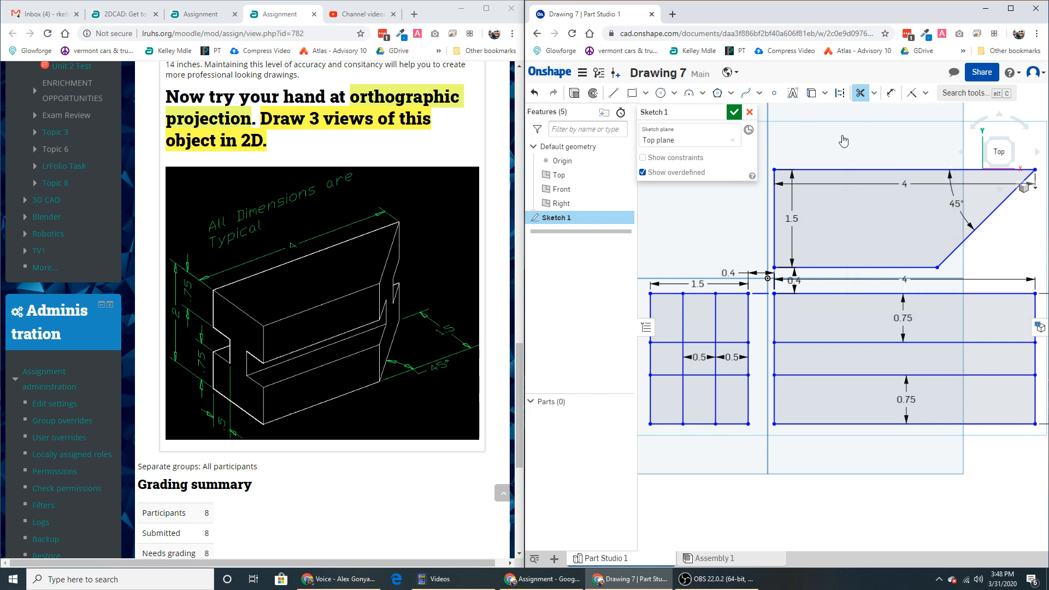
{"action": "left_click", "coordinate": [684, 331]}
{"action": "left_click", "coordinate": [717, 326]}
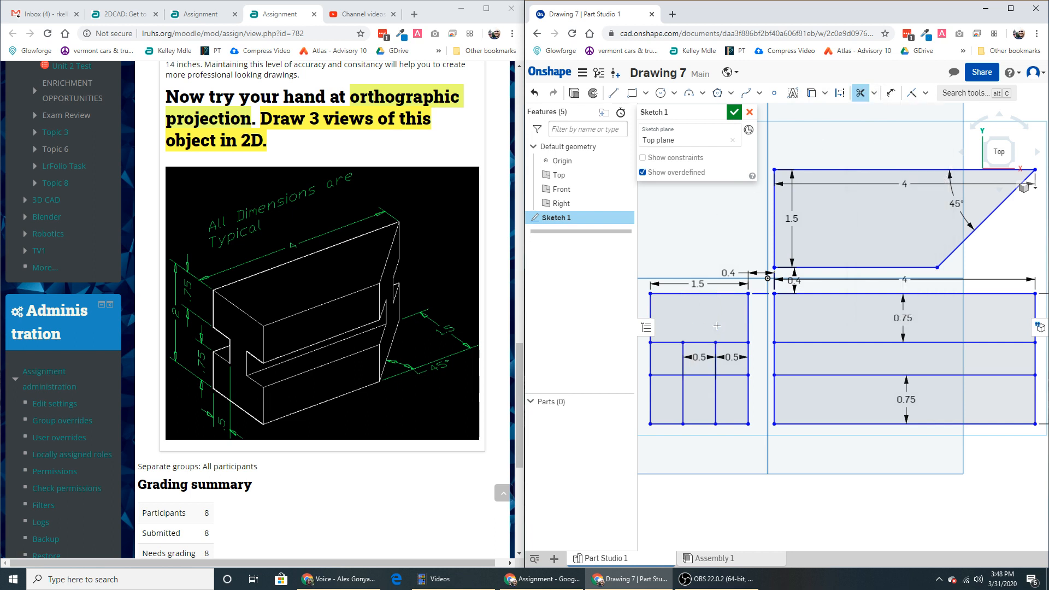
{"action": "left_click", "coordinate": [684, 399]}
{"action": "left_click", "coordinate": [717, 398]}
{"action": "left_click", "coordinate": [700, 375]}
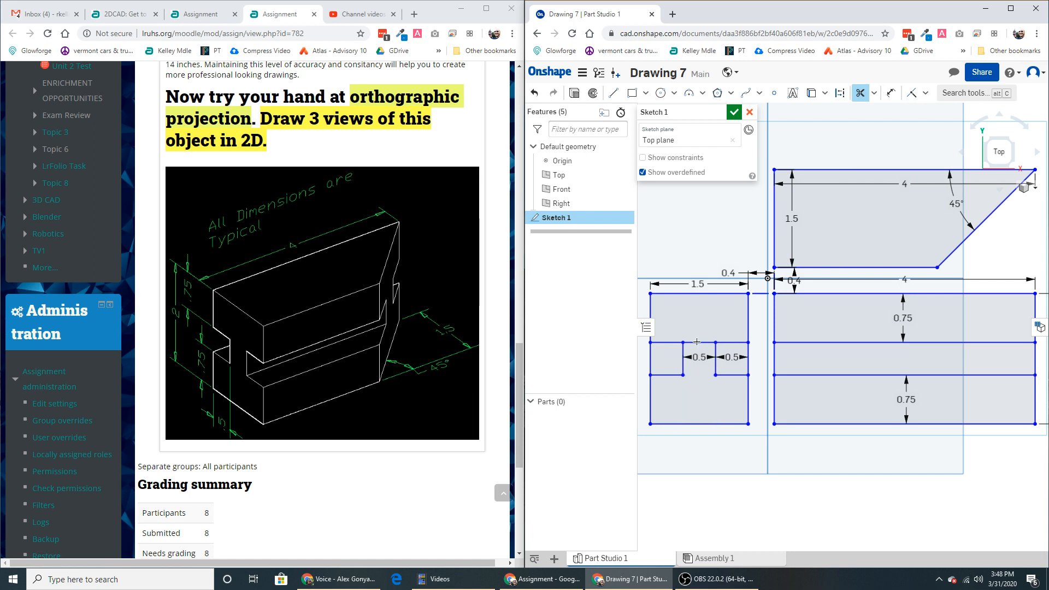
{"action": "left_click", "coordinate": [699, 343]}
{"action": "key", "text": "Escape"}
- Move the side view's two 0.5 dimensions apart, the web's below the web and the groove's above the right-hand groove
{"action": "left_click_drag", "start_coordinate": [704, 357], "coordinate": [703, 394]}
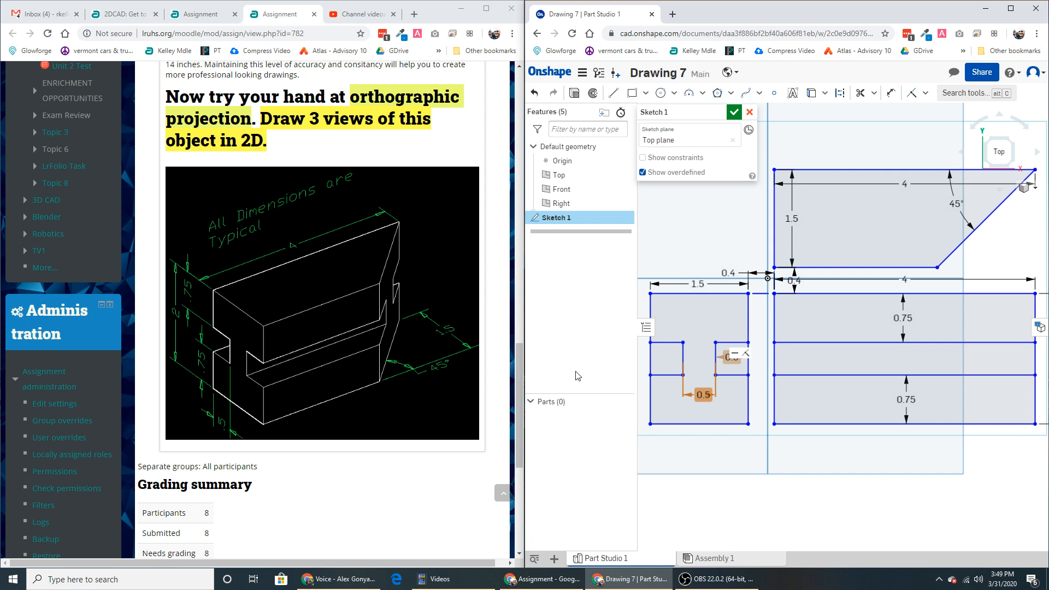
{"action": "left_click", "coordinate": [734, 459]}
{"action": "left_click_drag", "start_coordinate": [733, 355], "coordinate": [732, 326]}
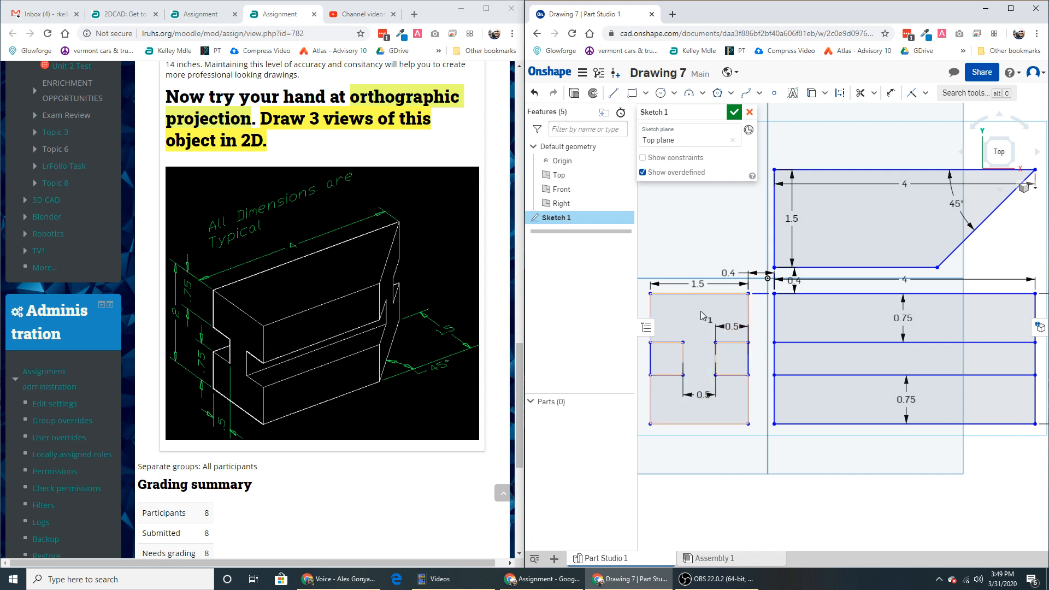
{"action": "left_click", "coordinate": [669, 356]}
{"action": "left_click", "coordinate": [725, 453]}
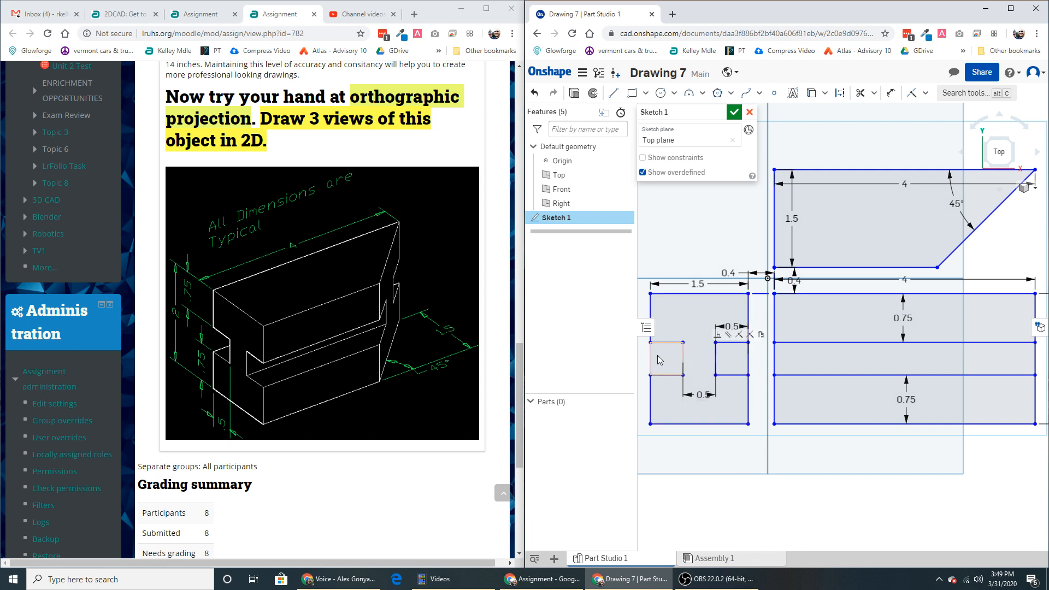
- Trim the side view's right and left outer edges across the grooves to leave an I-shaped profile
{"action": "left_click", "coordinate": [861, 93]}
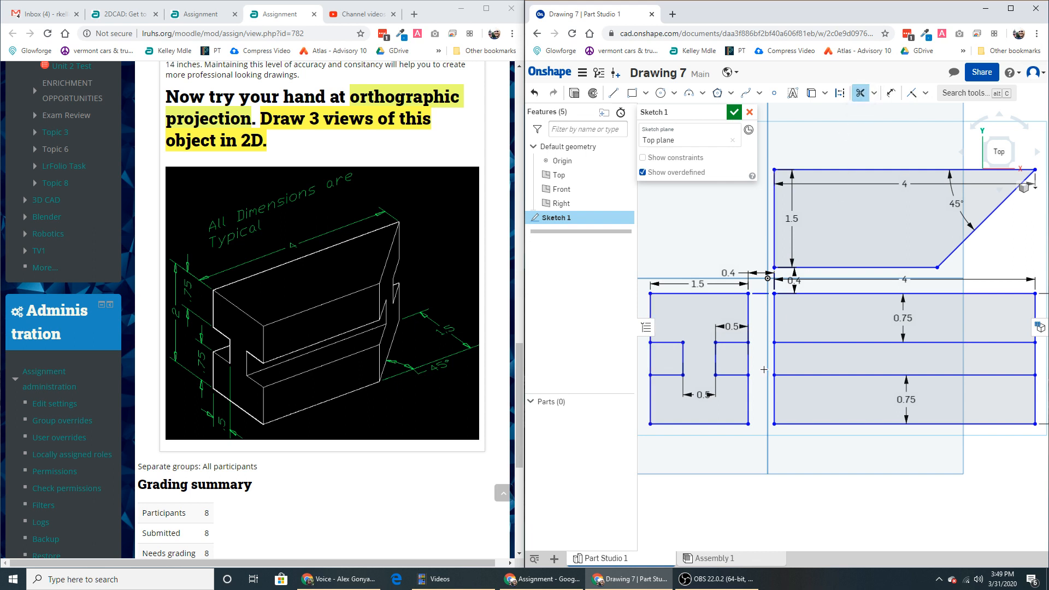
{"action": "left_click", "coordinate": [749, 358]}
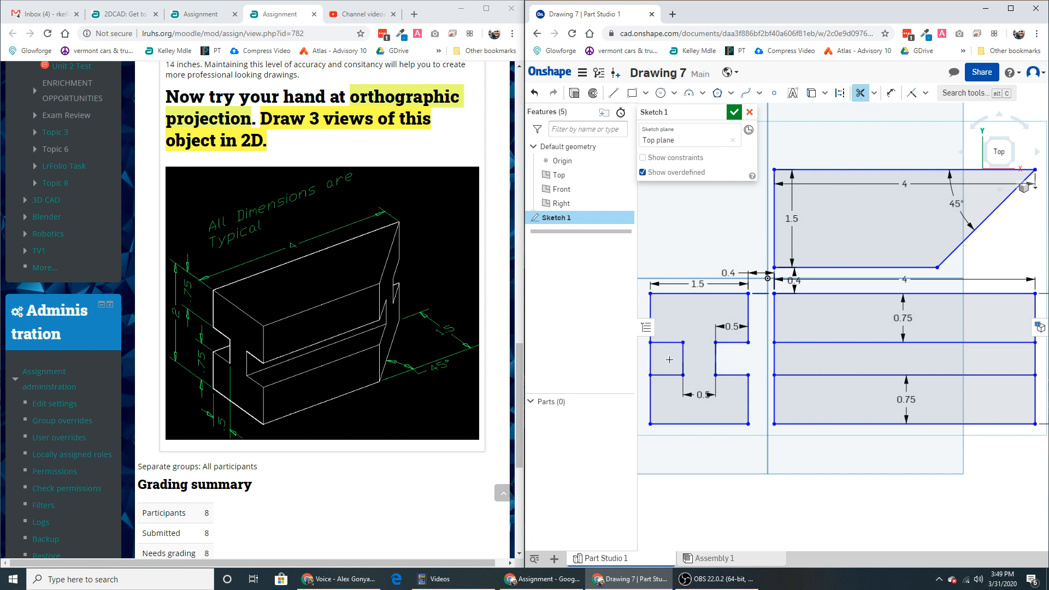
{"action": "left_click", "coordinate": [651, 358]}
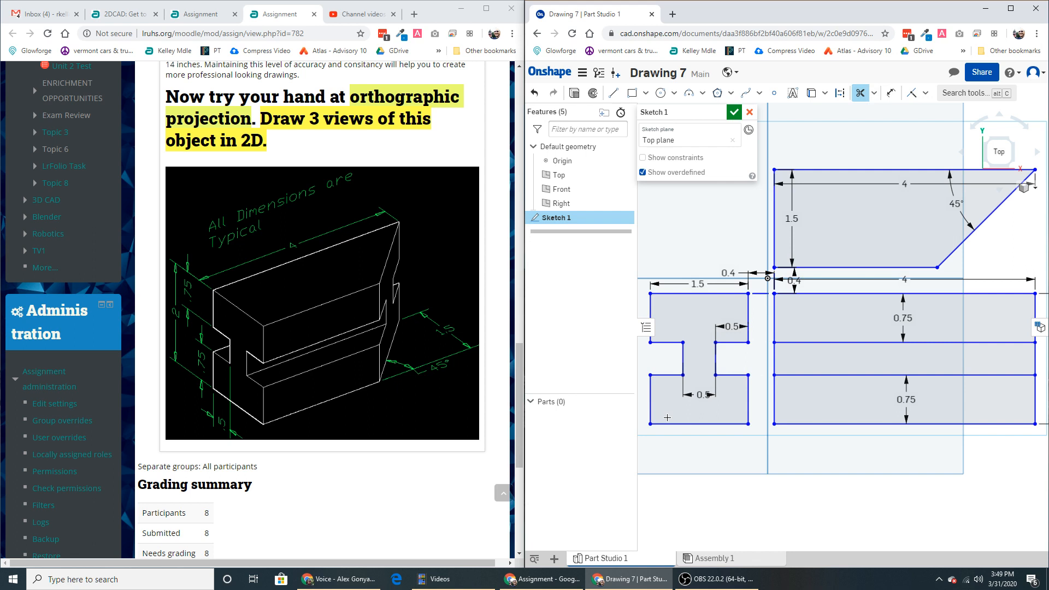
{"action": "key", "text": "Escape"}
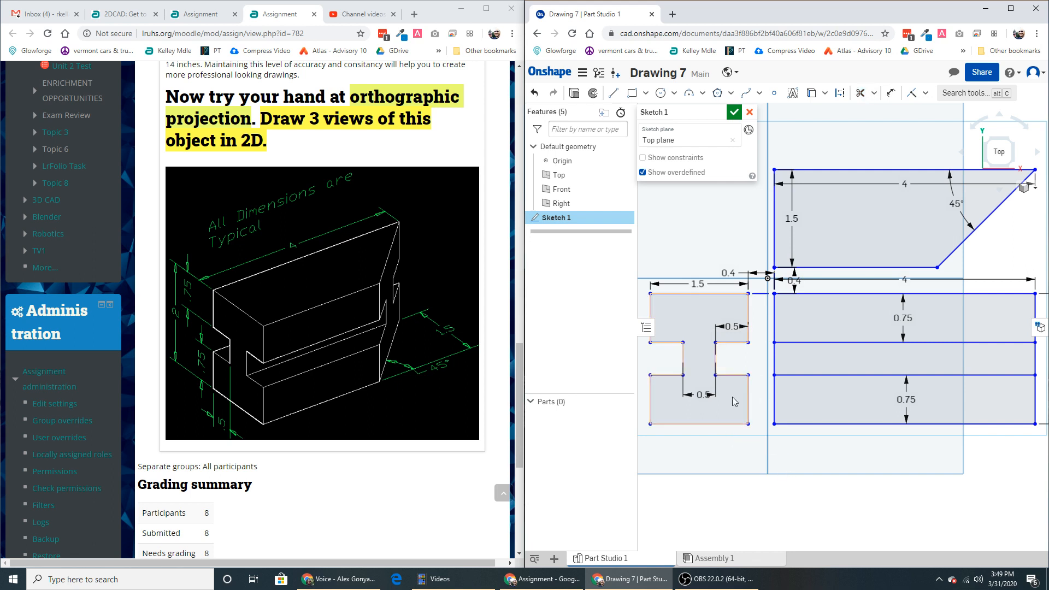
- Draw a vertical line across the front view's upper 0.75 band, aligned with the top view's lower angled corner
{"action": "mouse_move", "coordinate": [965, 355]}
{"action": "middle_mouse_down"}
{"action": "mouse_move", "coordinate": [939, 348]}
{"action": "mouse_move", "coordinate": [990, 346]}
{"action": "mouse_move", "coordinate": [744, 378]}
{"action": "middle_mouse_up"}
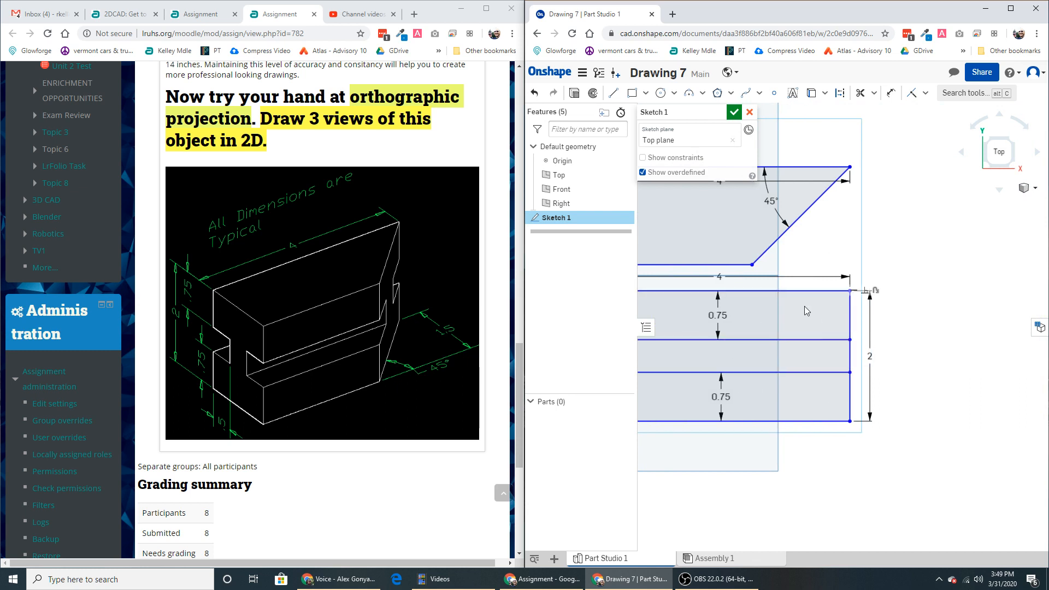
{"action": "mouse_move", "coordinate": [791, 385]}
{"action": "middle_mouse_down"}
{"action": "mouse_move", "coordinate": [893, 389]}
{"action": "mouse_move", "coordinate": [888, 411]}
{"action": "middle_mouse_up"}
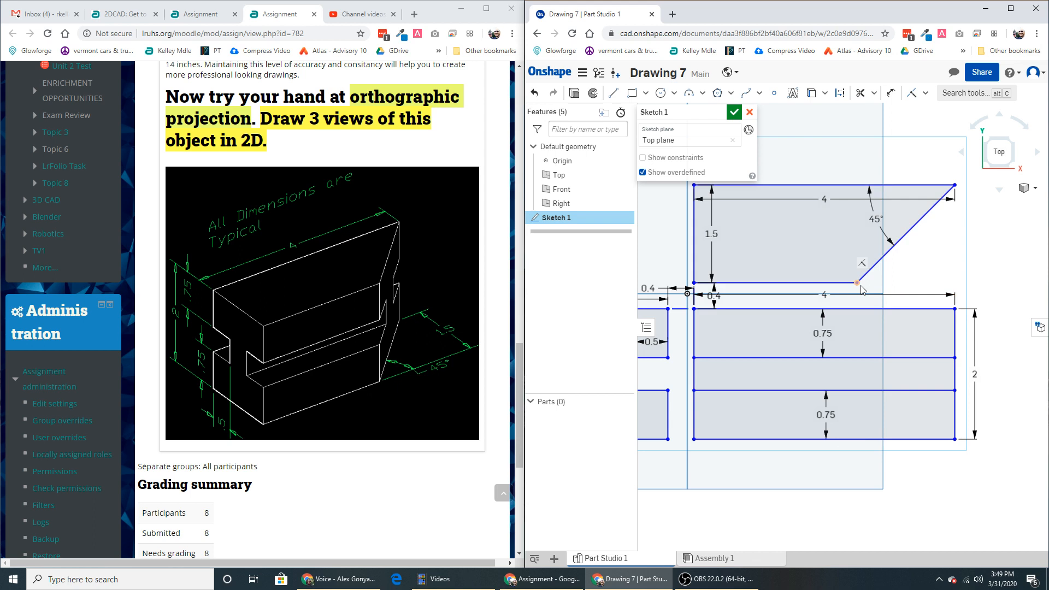
{"action": "left_click", "coordinate": [614, 97]}
{"action": "left_click", "coordinate": [858, 309]}
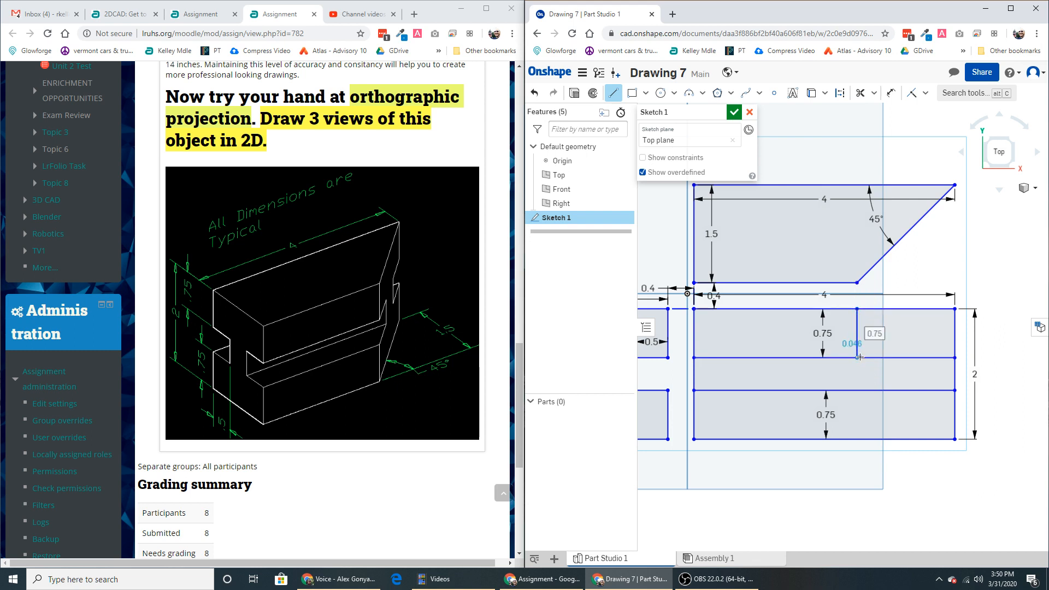
{"action": "left_click", "coordinate": [859, 358]}
{"action": "key", "text": "Escape"}
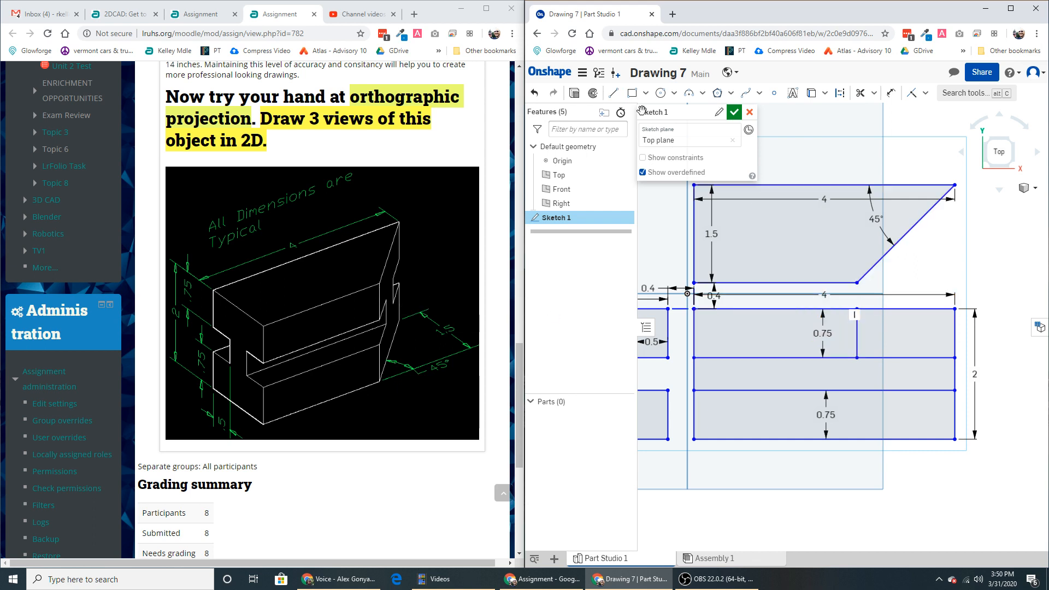
- Draw a matching vertical line across the front view's lower 0.75 band, aligned with the line in the upper band
{"action": "left_click", "coordinate": [615, 95]}
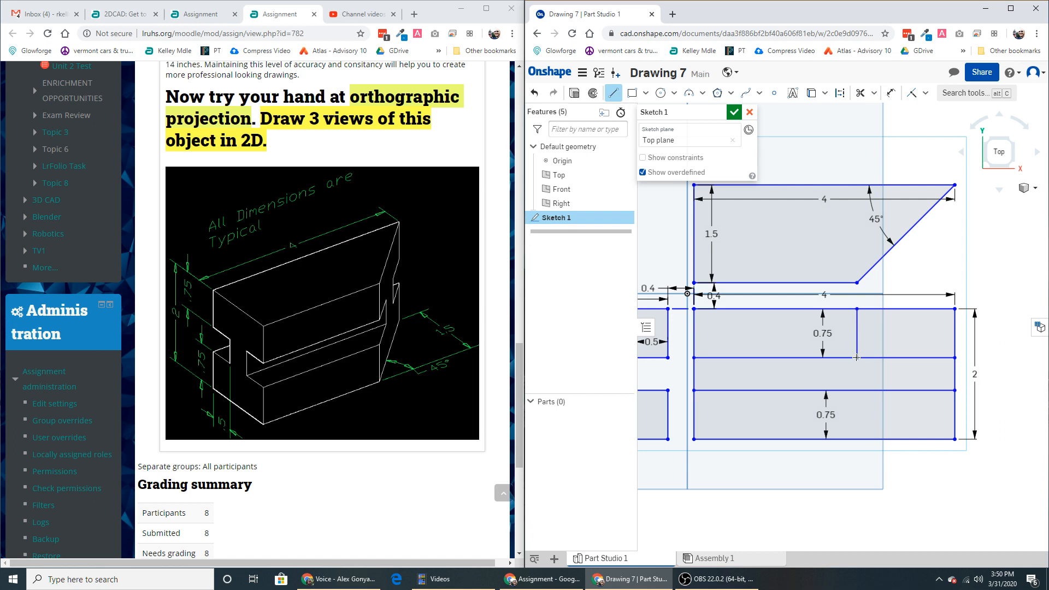
{"action": "left_click", "coordinate": [856, 359]}
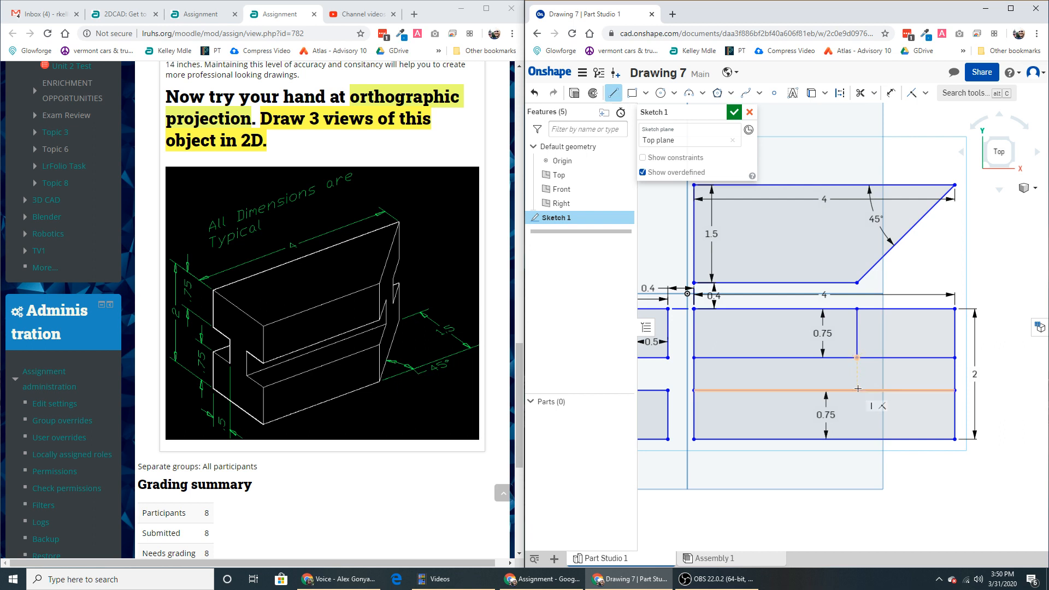
{"action": "left_click", "coordinate": [859, 391]}
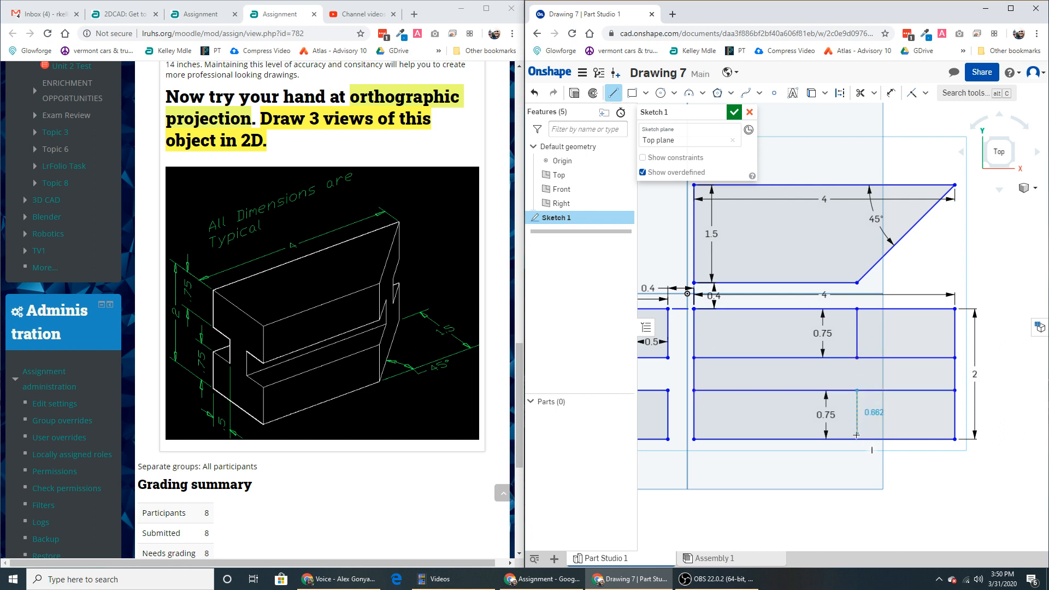
{"action": "left_click", "coordinate": [857, 439]}
{"action": "key", "text": "Escape"}
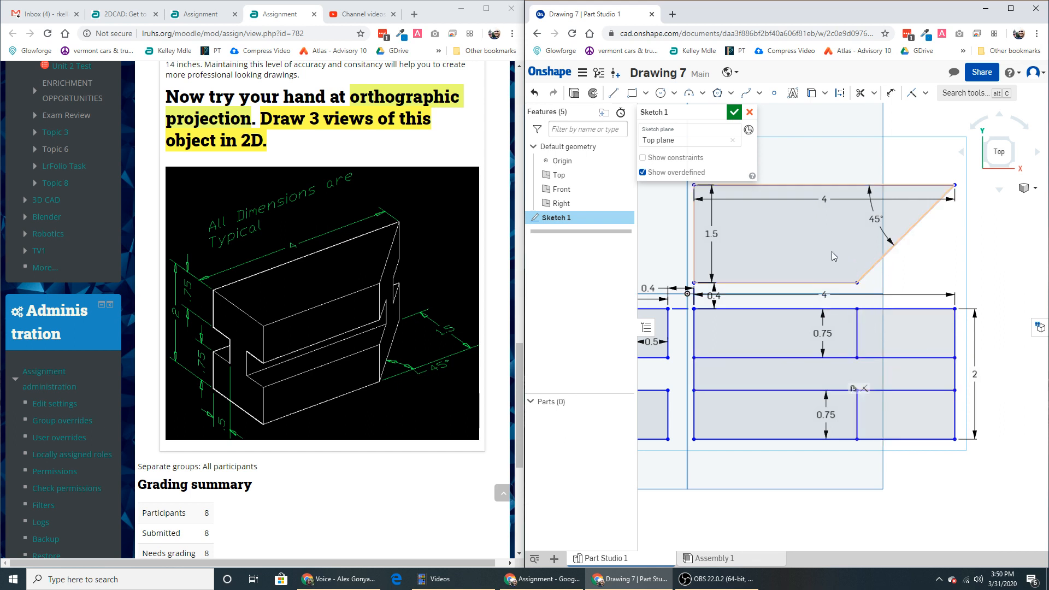
- Offset the top view's bottom edge 0.5 inward
{"action": "mouse_move", "coordinate": [825, 246]}
{"action": "middle_mouse_down"}
{"action": "mouse_move", "coordinate": [878, 228]}
{"action": "mouse_move", "coordinate": [877, 245]}
{"action": "middle_mouse_up"}
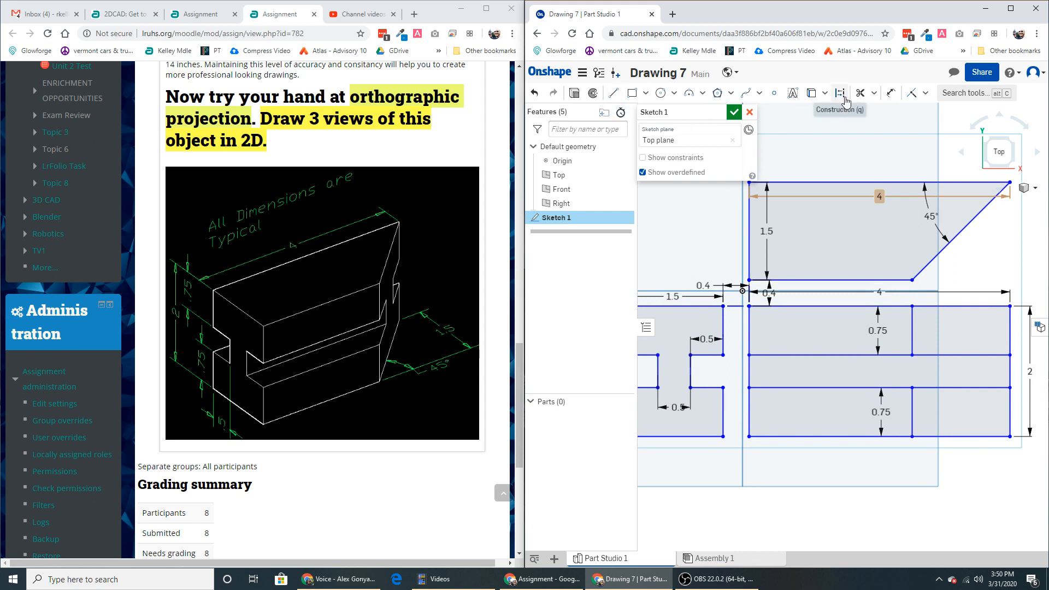
{"action": "left_click", "coordinate": [874, 93]}
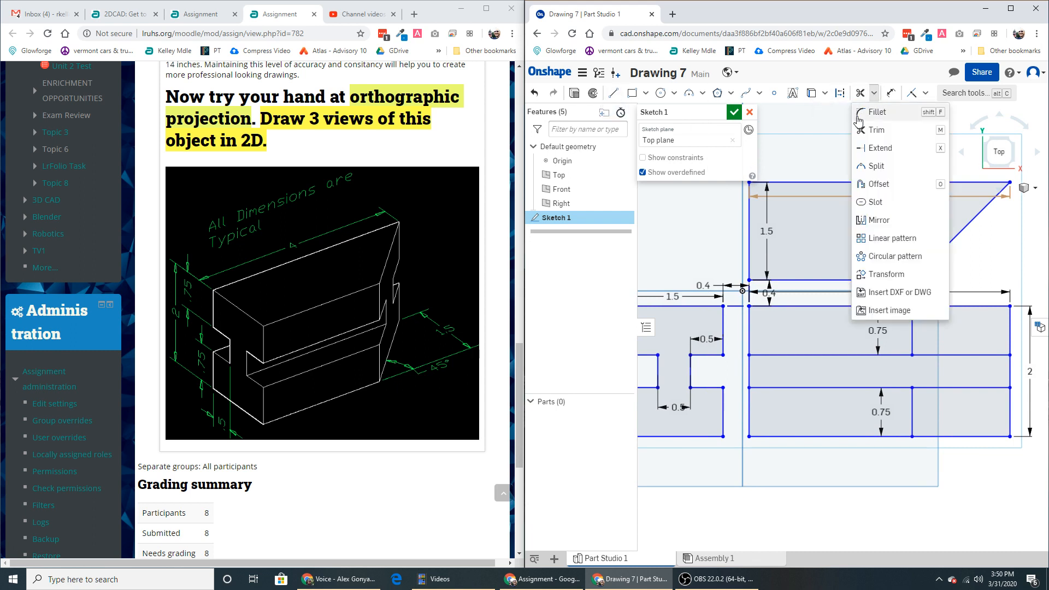
{"action": "left_click", "coordinate": [878, 184]}
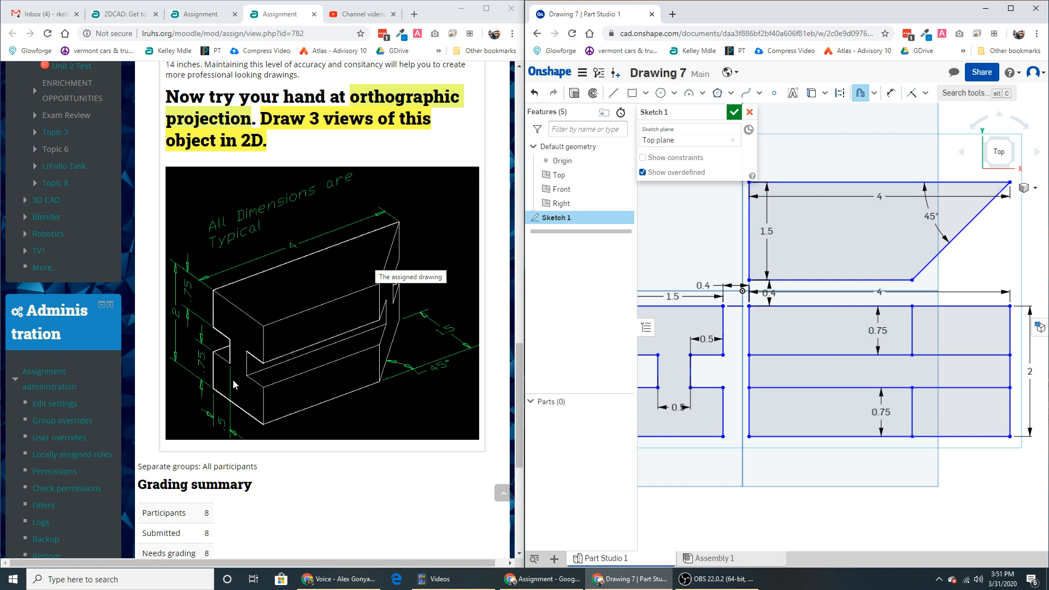
{"action": "left_click", "coordinate": [817, 276]}
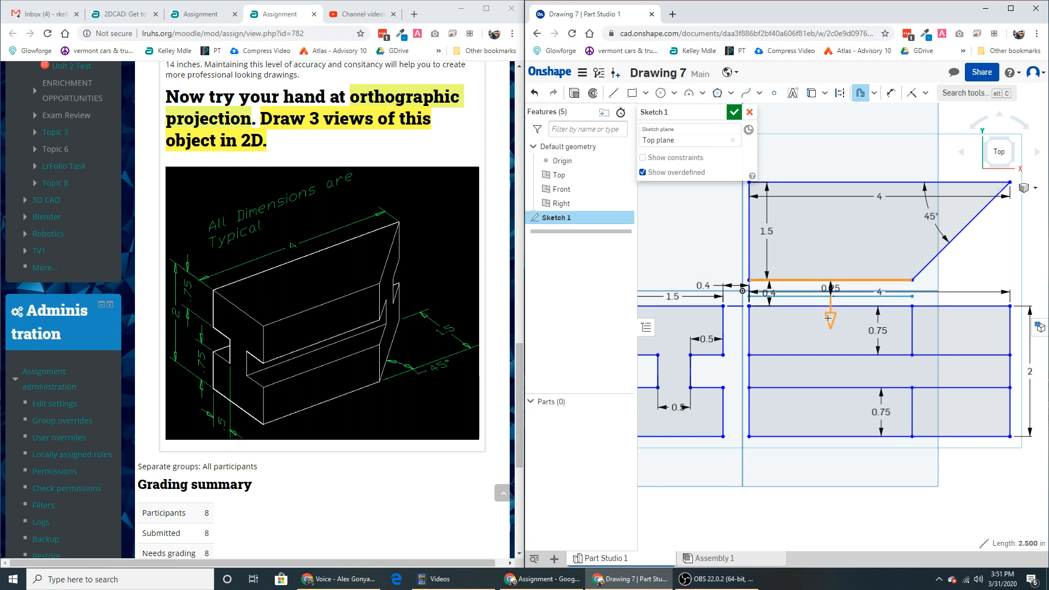
{"action": "left_click_drag", "start_coordinate": [831, 320], "coordinate": [830, 272]}
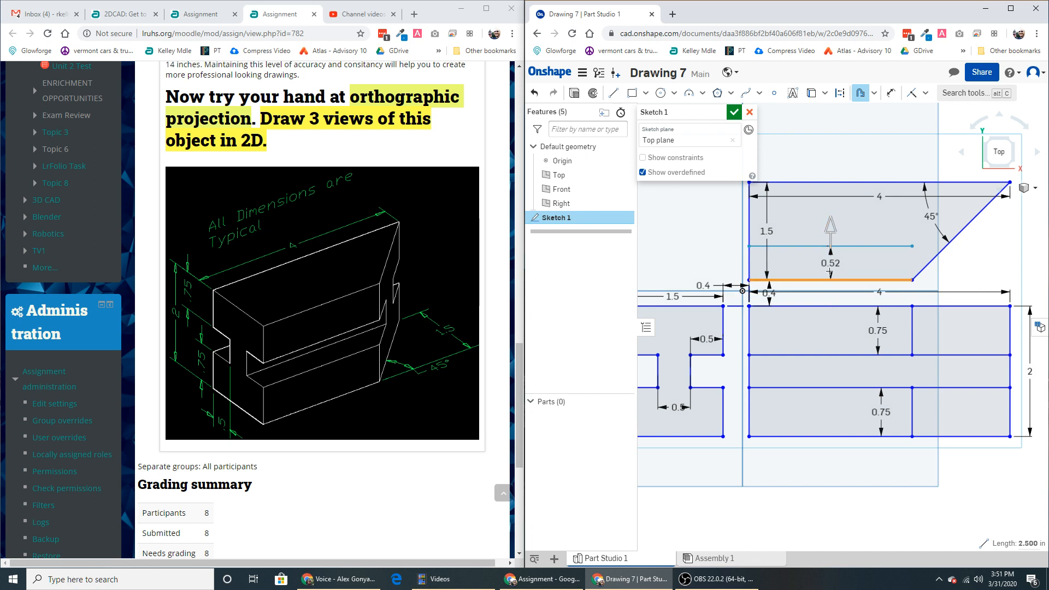
{"action": "double_click", "coordinate": [830, 266]}
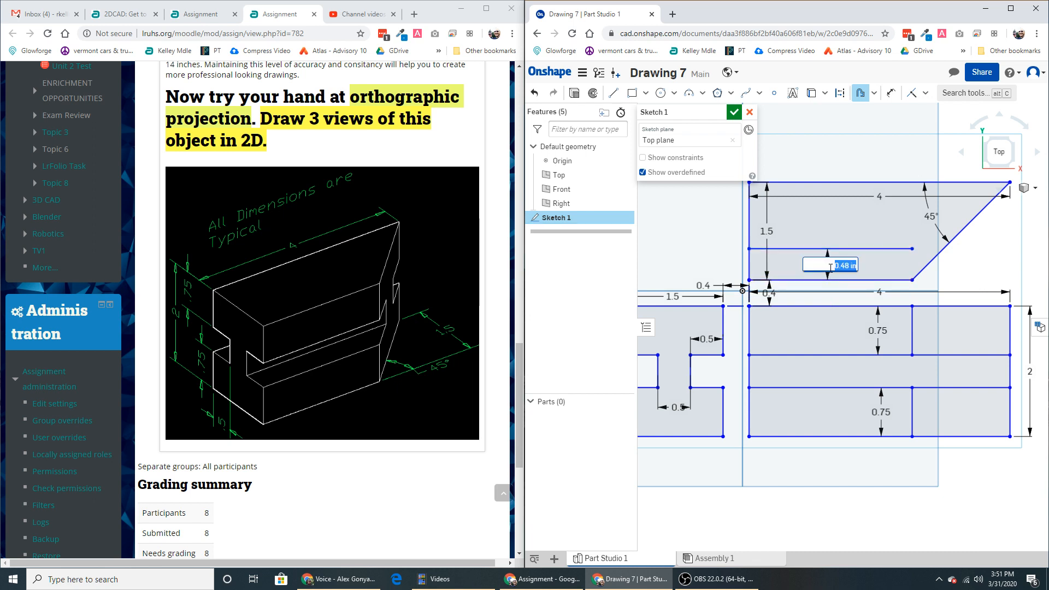
{"action": "type", "text": "0.5"}
{"action": "key", "text": "Return"}
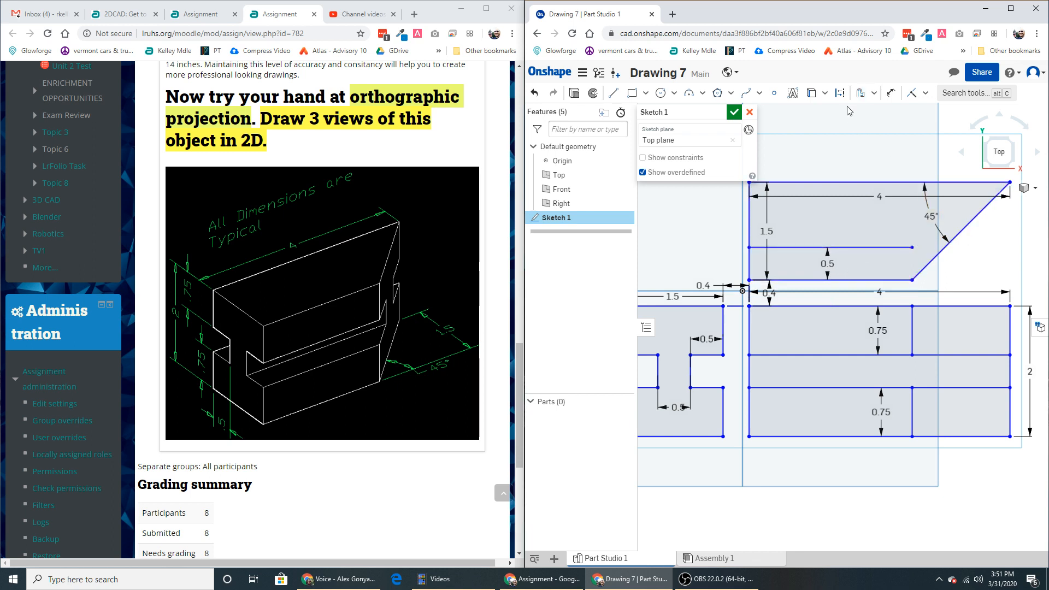
- Extend the top view's offset line to meet the 45° edge
{"action": "left_click", "coordinate": [875, 94]}
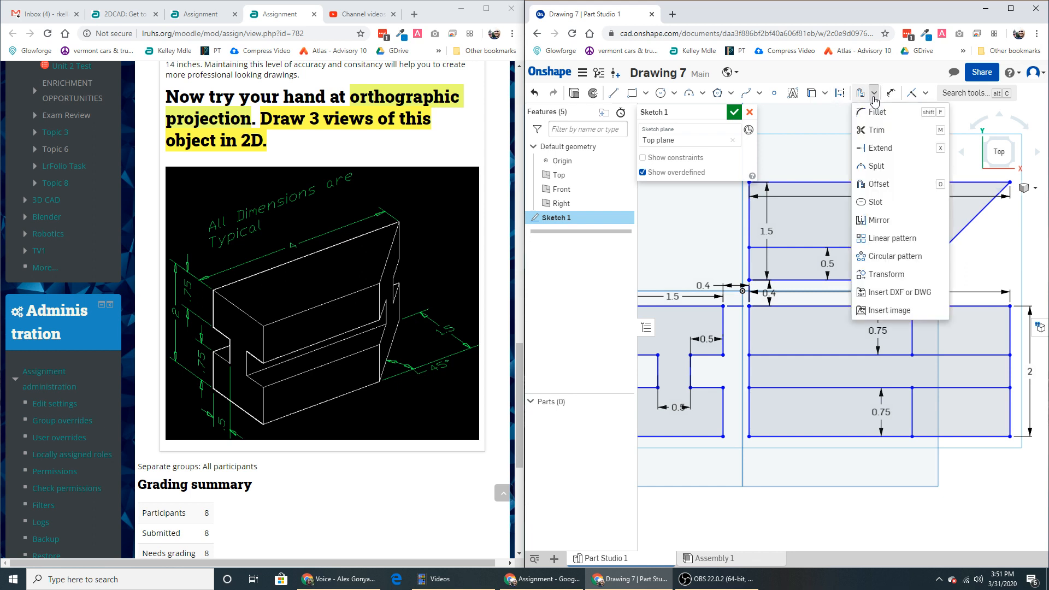
{"action": "left_click", "coordinate": [880, 148]}
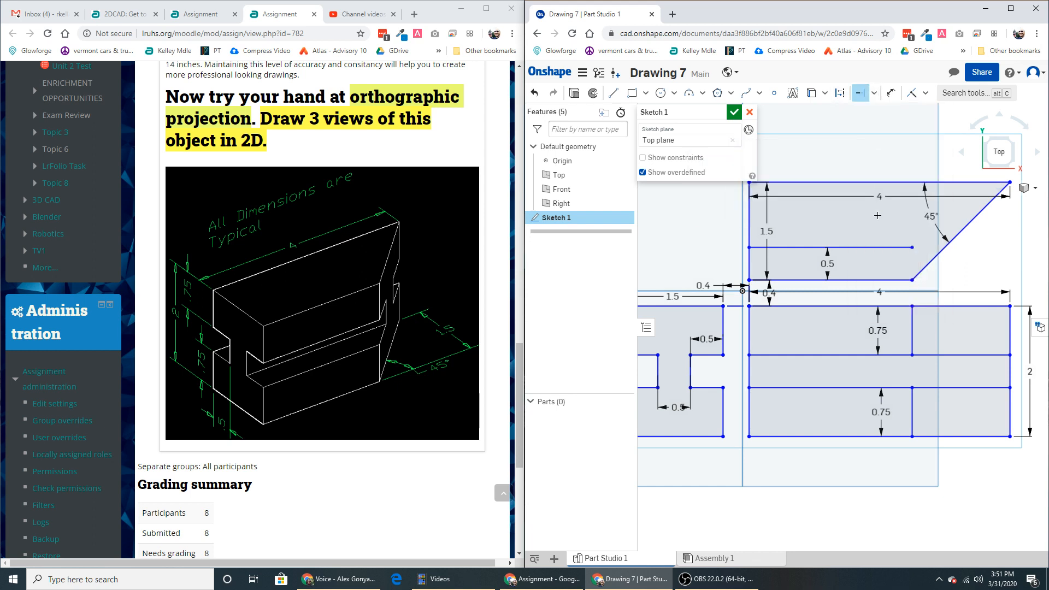
{"action": "left_click", "coordinate": [912, 248]}
{"action": "left_click_drag", "start_coordinate": [913, 247], "coordinate": [944, 249]}
{"action": "key", "text": "Escape"}
- Draw a vertical line across the front view's middle band, aligned with the top view's intersection of the offset line and 45° edge
{"action": "key", "text": "l"}
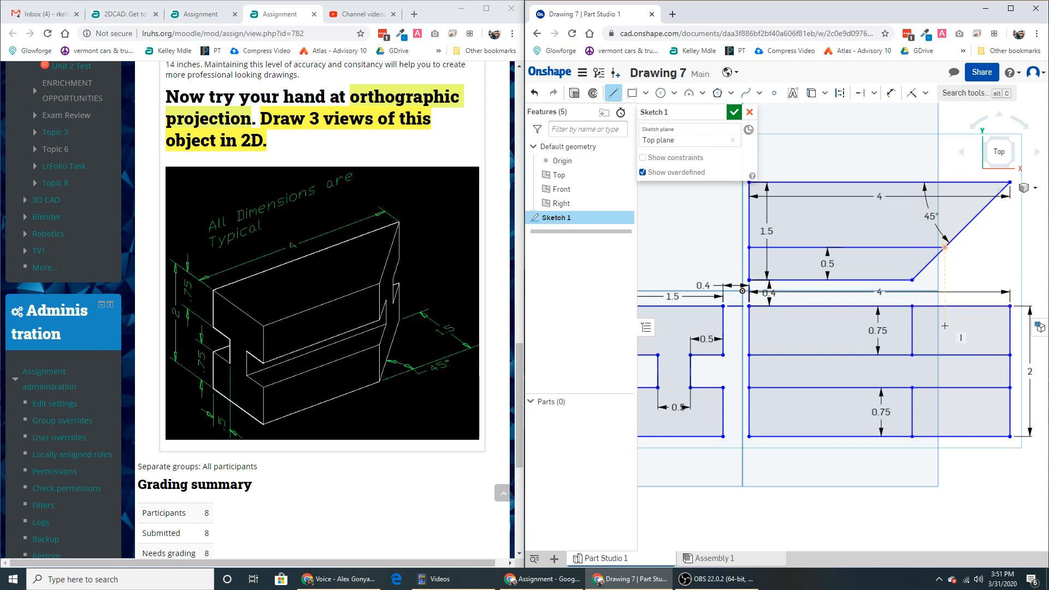
{"action": "left_click", "coordinate": [945, 355]}
{"action": "left_click", "coordinate": [945, 387]}
{"action": "key", "text": "Escape"}
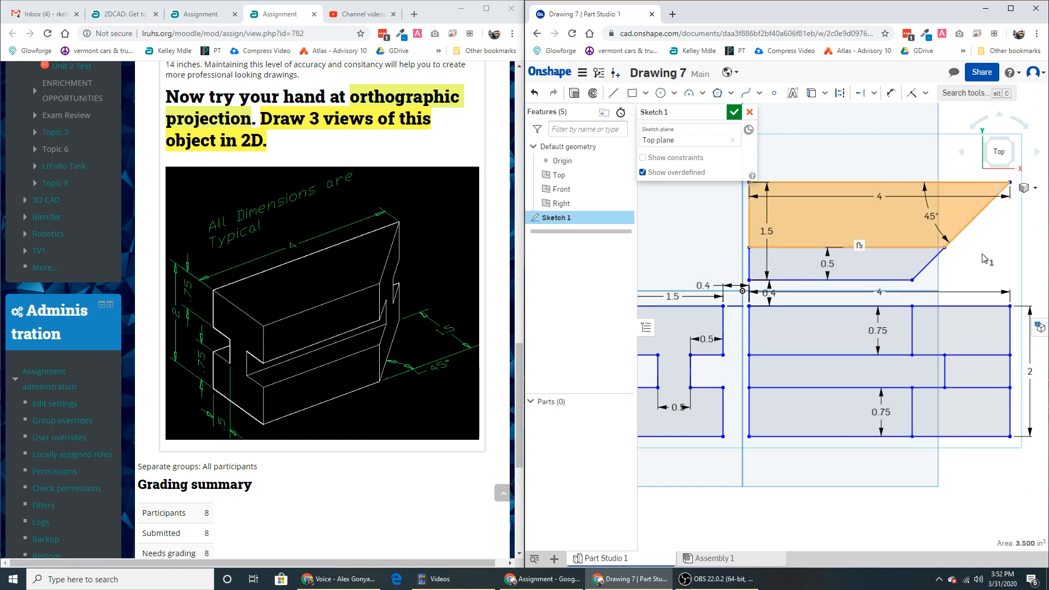
- Delete the horizontal offset line from the top view
{"action": "left_click", "coordinate": [884, 247]}
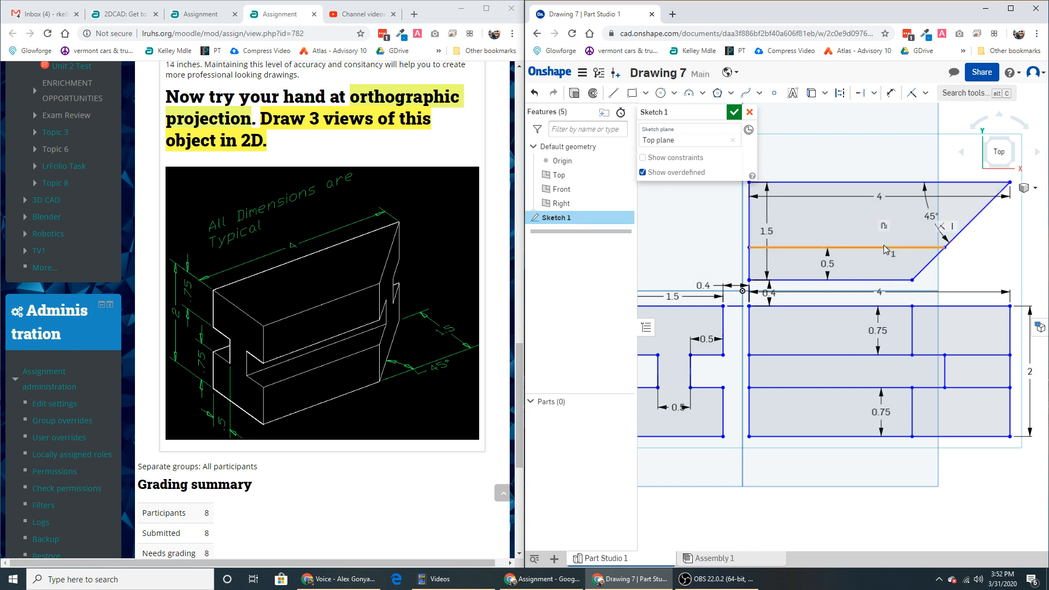
{"action": "key", "text": "Delete"}
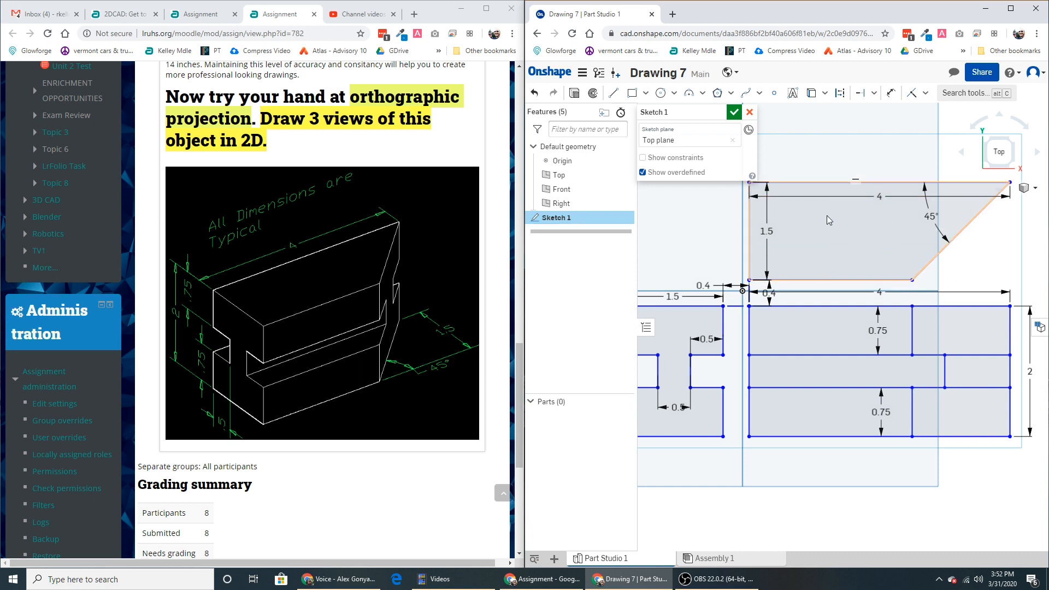
- Offset the top view's upper edge 0.5 inward
{"action": "left_click", "coordinate": [874, 93]}
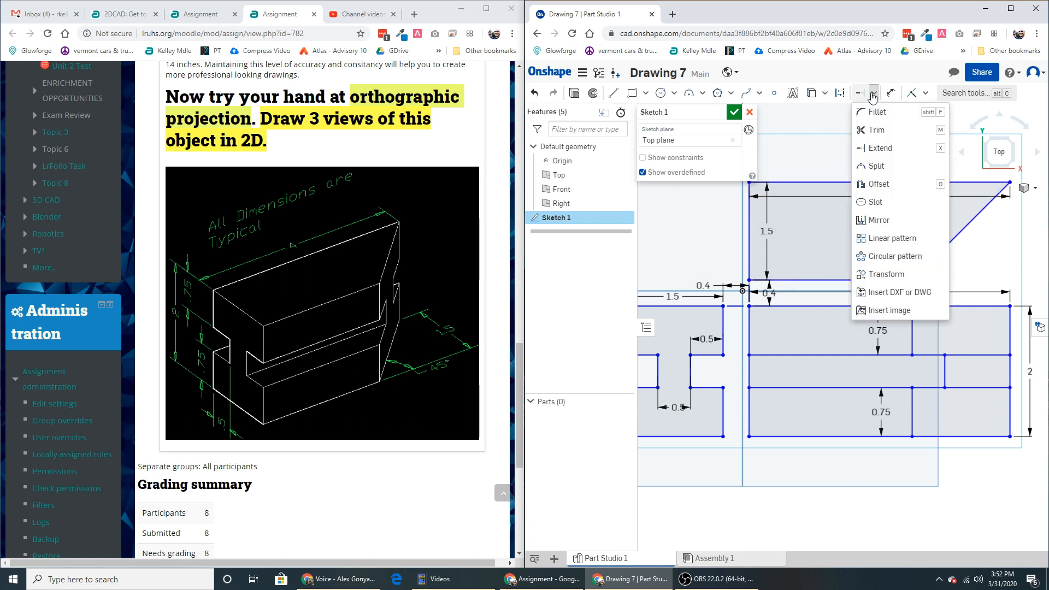
{"action": "left_click", "coordinate": [862, 185]}
{"action": "left_click", "coordinate": [855, 181]}
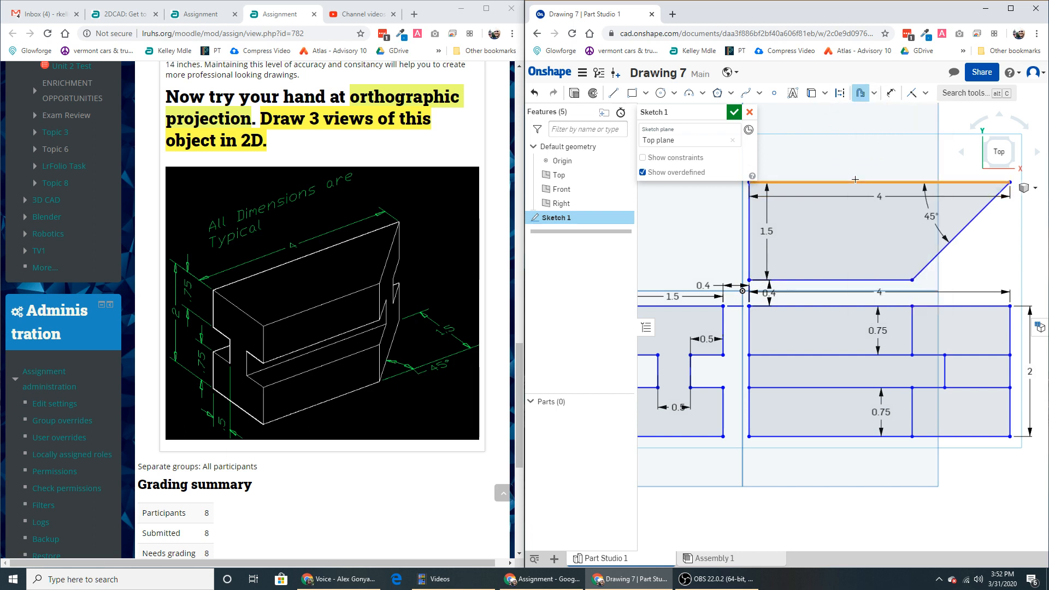
{"action": "left_click", "coordinate": [855, 211]}
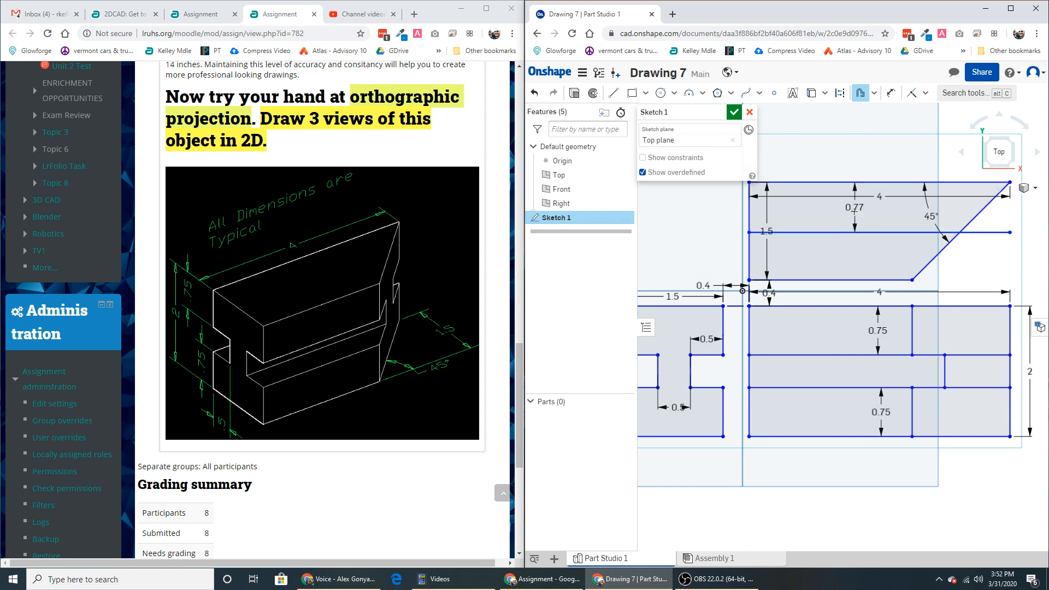
{"action": "type", "text": ".5"}
{"action": "key", "text": "Return"}
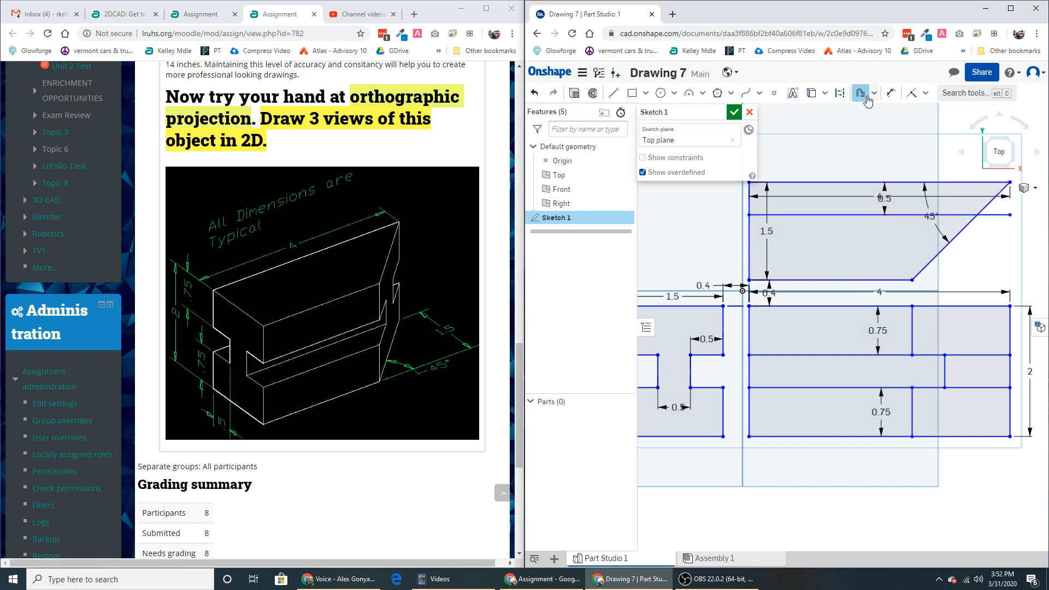
- Shorten the top view's offset line and trim its excess beyond the 45° edge
{"action": "left_click", "coordinate": [622, 97]}
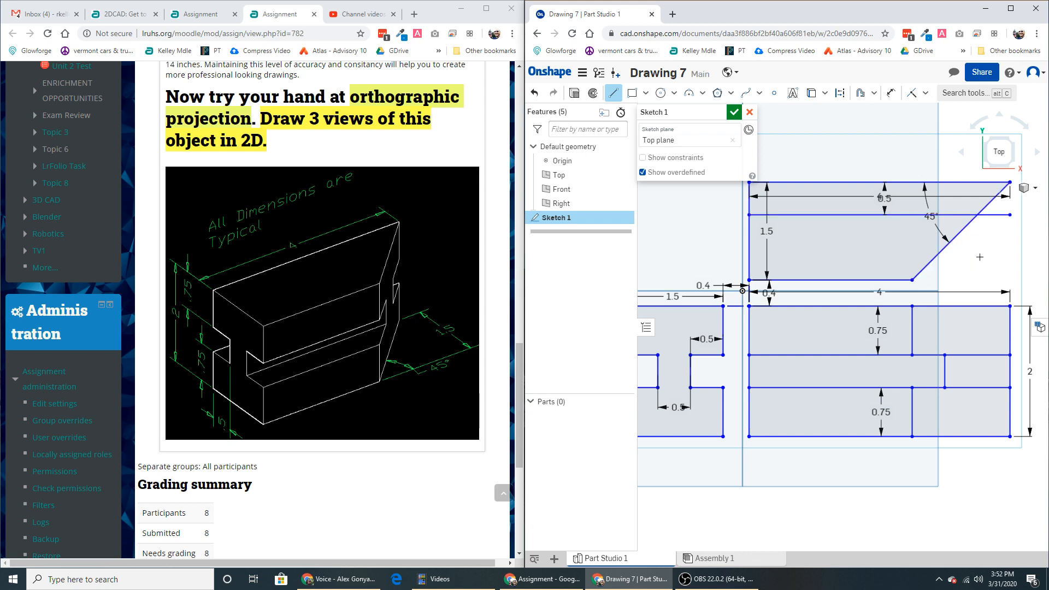
{"action": "key", "text": "Escape"}
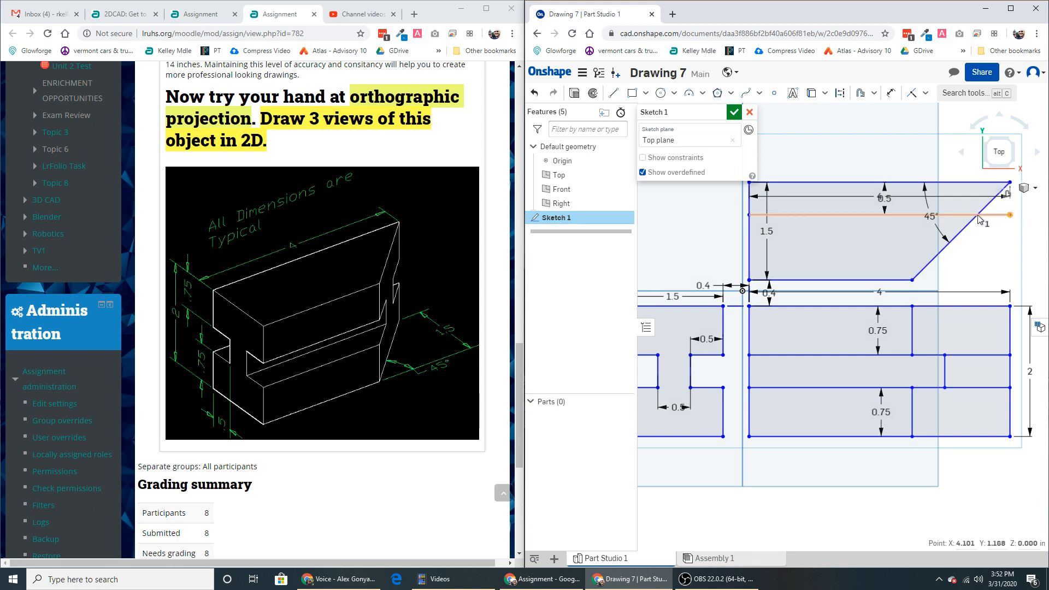
{"action": "left_click_drag", "start_coordinate": [1011, 216], "coordinate": [978, 215]}
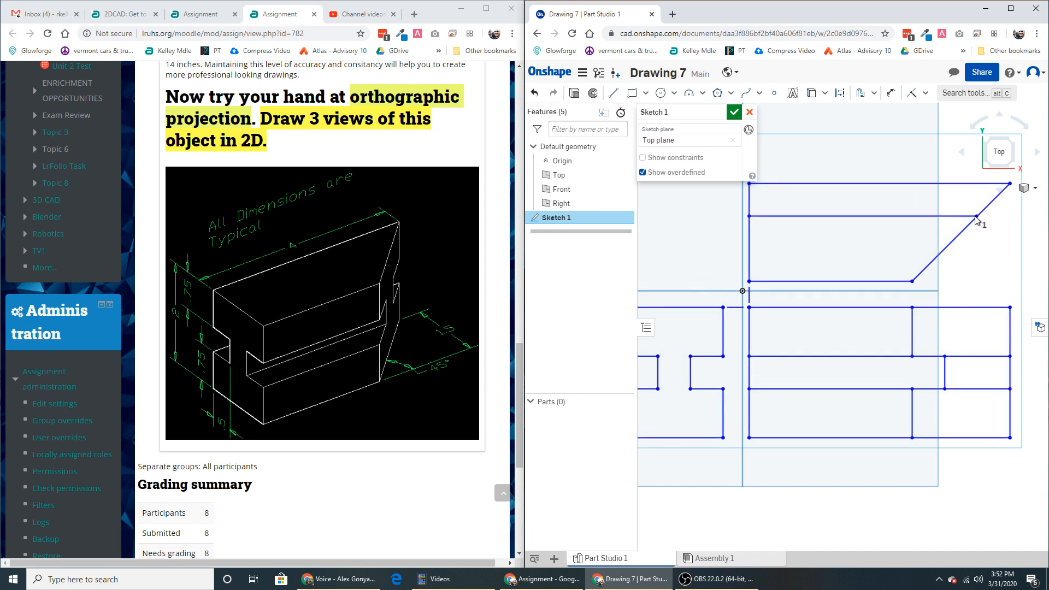
{"action": "mouse_move", "coordinate": [974, 218]}
{"action": "left_mouse_down"}
{"action": "mouse_move", "coordinate": [946, 219]}
{"action": "mouse_move", "coordinate": [990, 224]}
{"action": "left_mouse_up"}
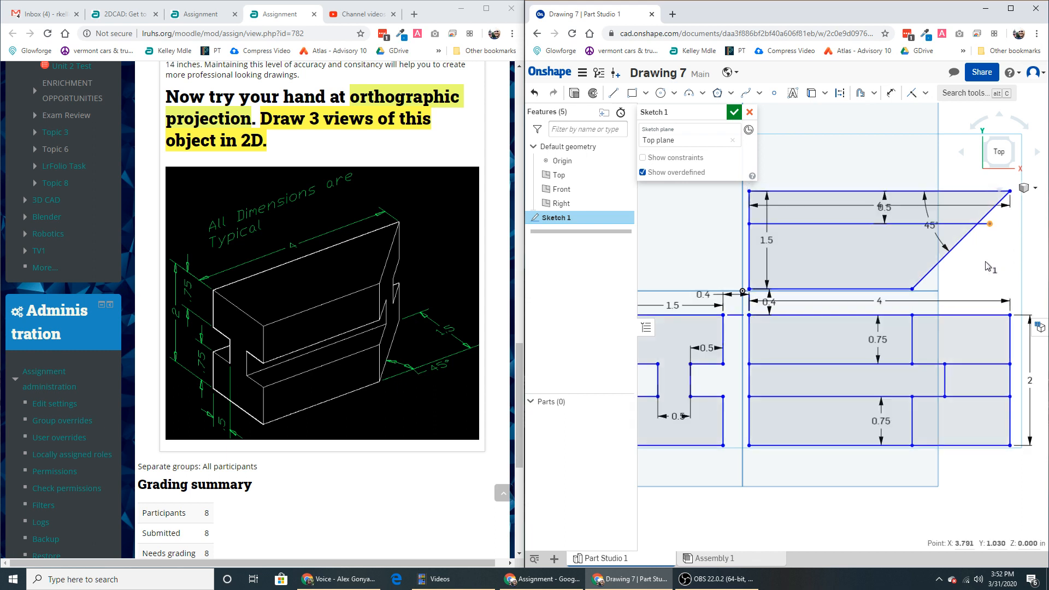
{"action": "left_click", "coordinate": [875, 93]}
{"action": "left_click", "coordinate": [876, 131]}
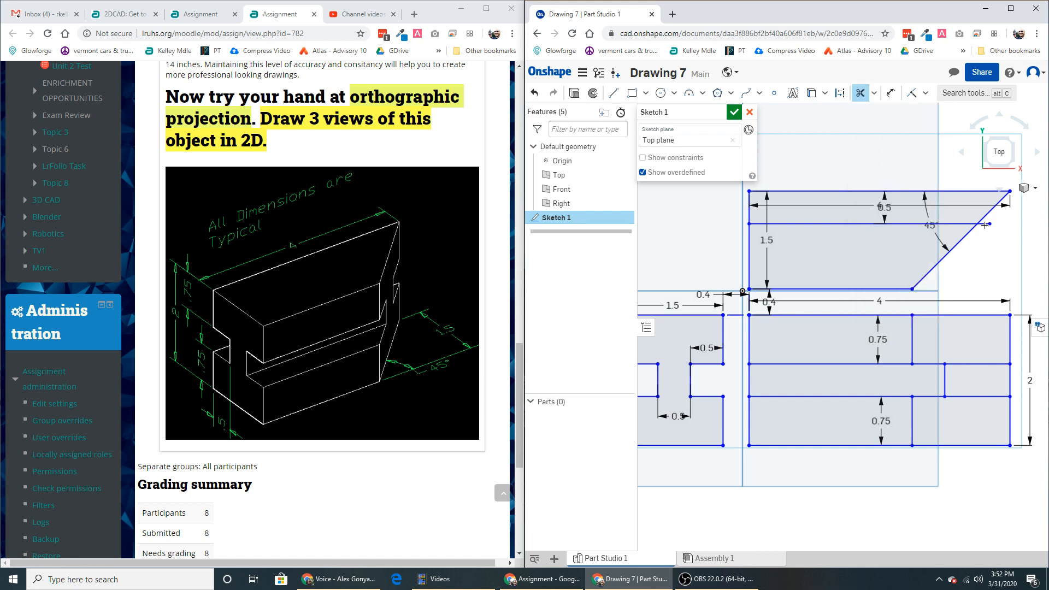
{"action": "key", "text": "Escape"}
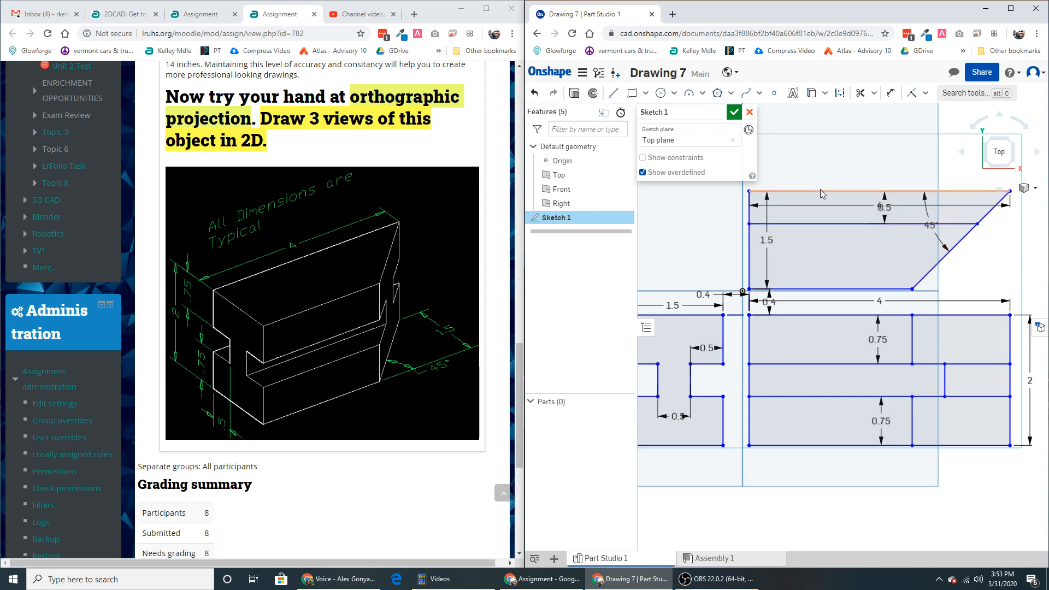
- Draw a vertical line across the front view's middle band, aligned with the intersection of the upper offset line and 45° edge
{"action": "left_click", "coordinate": [610, 100]}
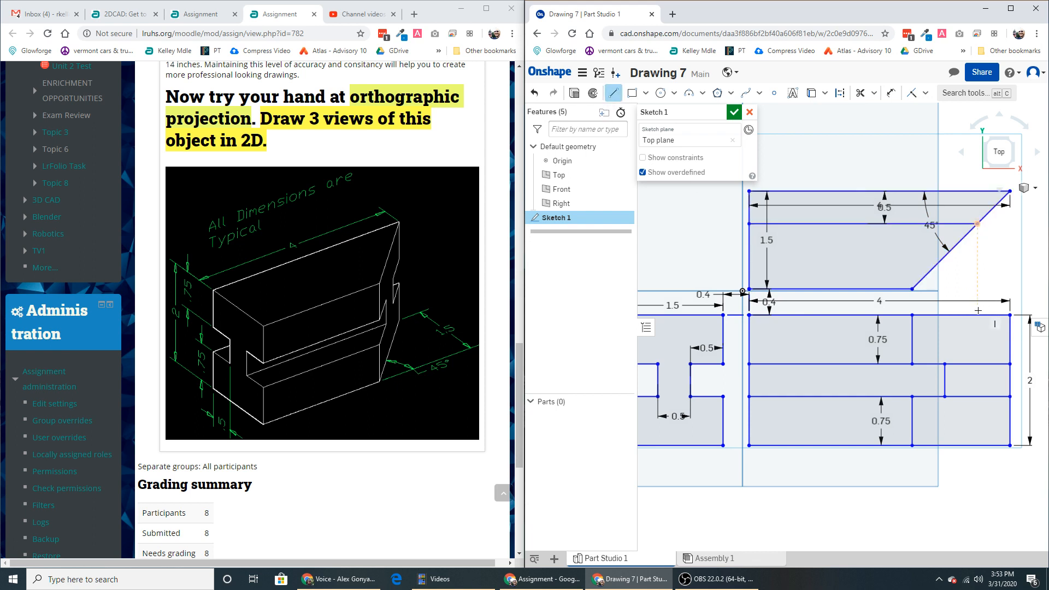
{"action": "left_click", "coordinate": [978, 364]}
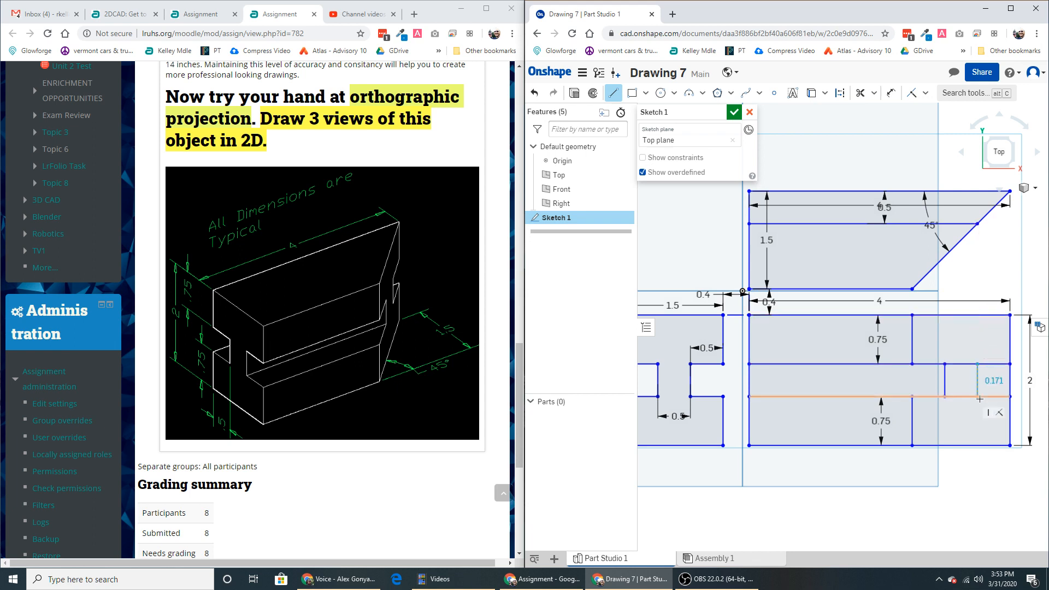
{"action": "left_click", "coordinate": [978, 396]}
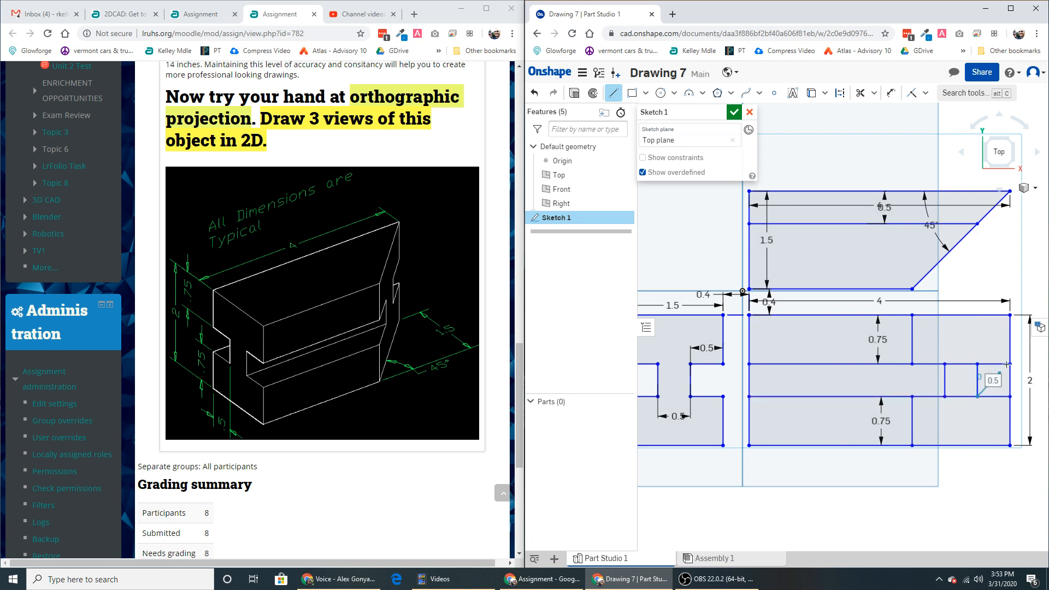
{"action": "key", "text": "Escape"}
- Trim the front view's right edge within the middle band and the band's horizontal segments between the two short vertical lines
{"action": "scroll", "coordinate": [979, 364], "scroll_direction": "up", "scroll_amount": 10}
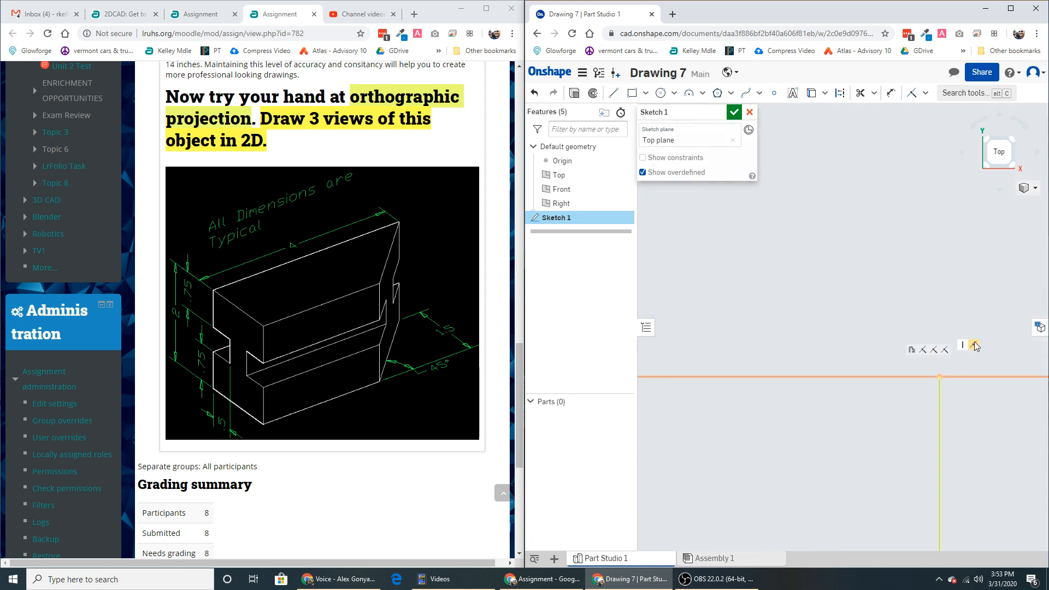
{"action": "scroll", "coordinate": [934, 380], "scroll_direction": "down", "scroll_amount": 5}
{"action": "scroll", "coordinate": [933, 379], "scroll_direction": "down", "scroll_amount": 3}
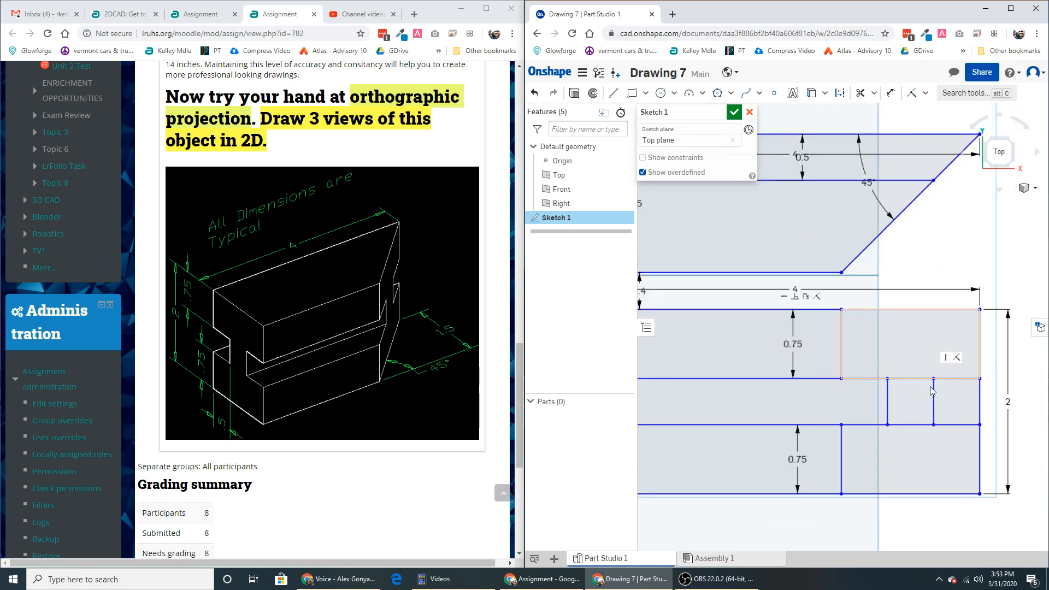
{"action": "scroll", "coordinate": [934, 391], "scroll_direction": "down", "scroll_amount": 4}
{"action": "middle_click_drag", "start_coordinate": [875, 389], "coordinate": [914, 371]}
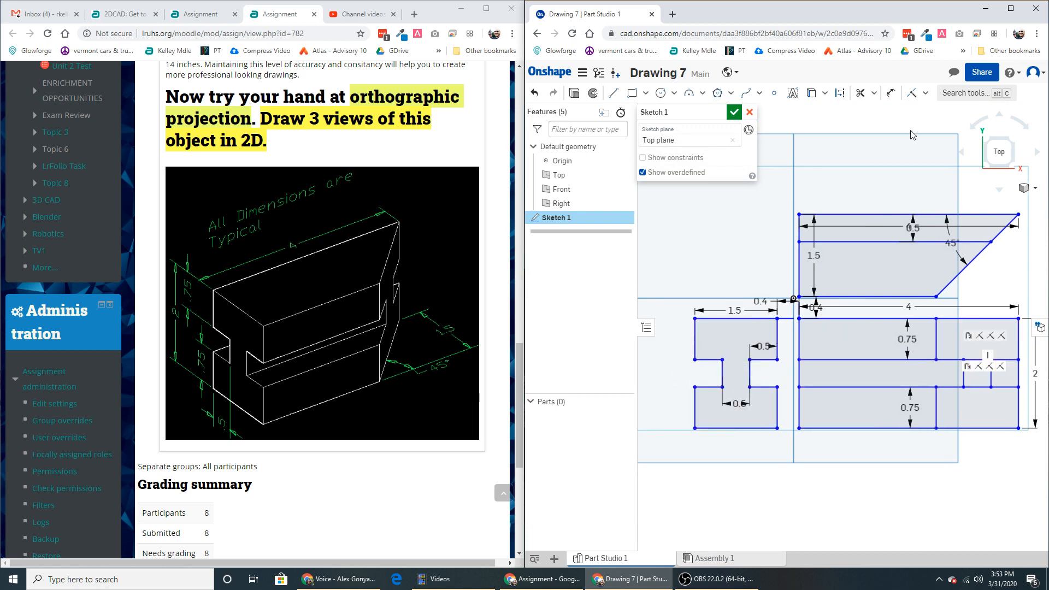
{"action": "left_click", "coordinate": [861, 96]}
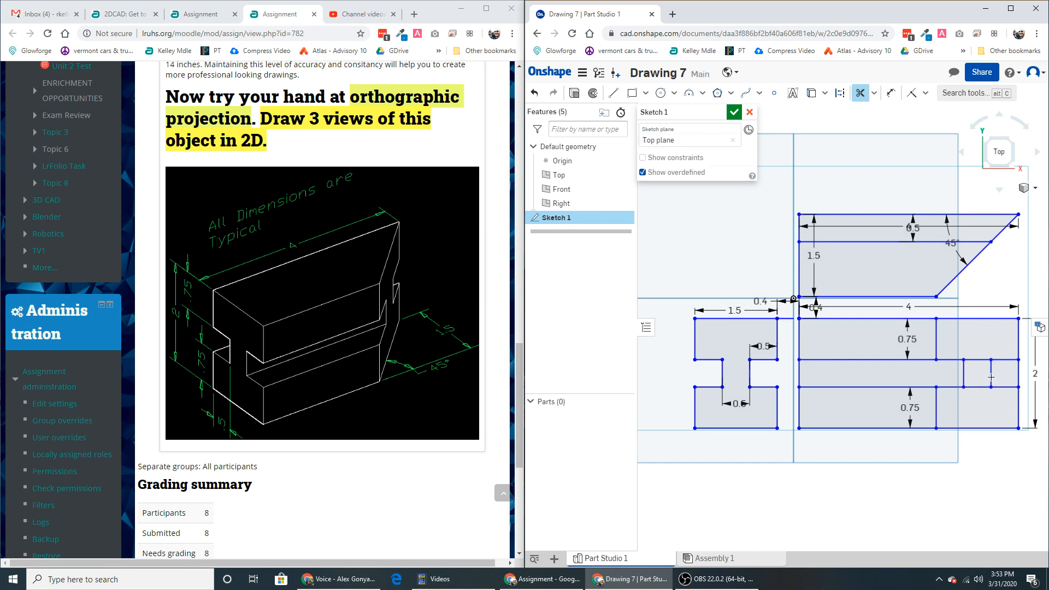
{"action": "left_click", "coordinate": [1018, 372]}
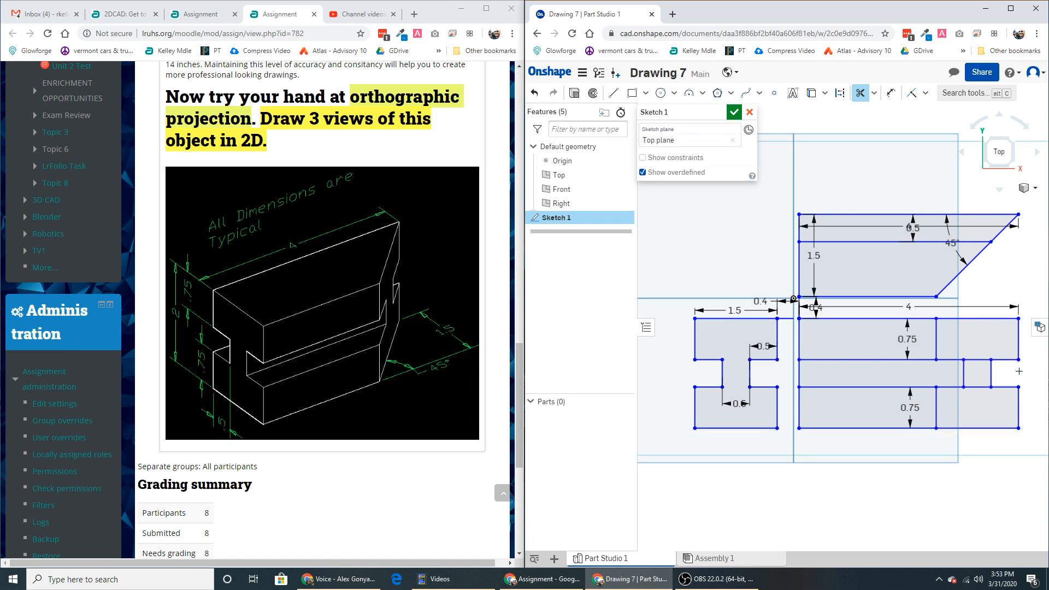
{"action": "left_click", "coordinate": [977, 360]}
{"action": "key", "text": "Escape"}
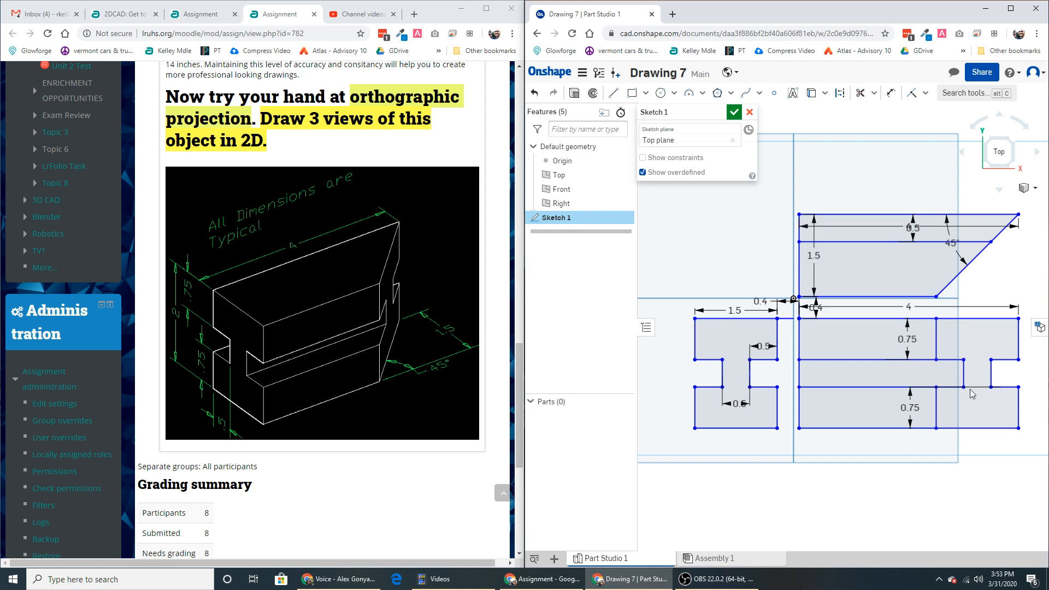
- Move the front view's lower 0.75 dimension outside its right edge and adjust the position of the upper 0.75 dimension
{"action": "left_click_drag", "start_coordinate": [909, 408], "coordinate": [1036, 400]}
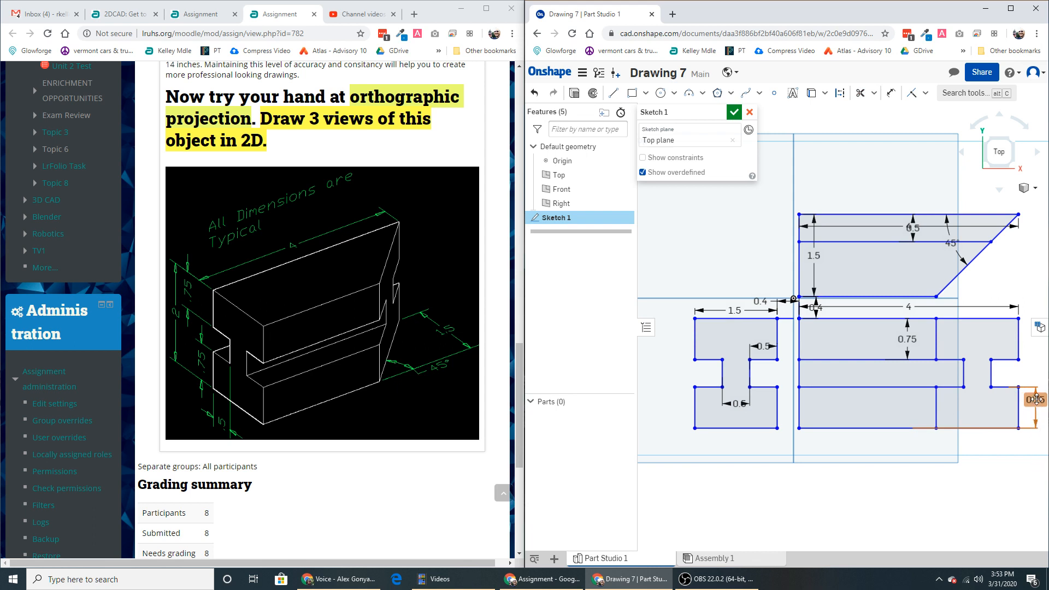
{"action": "left_click_drag", "start_coordinate": [1037, 401], "coordinate": [1039, 407]}
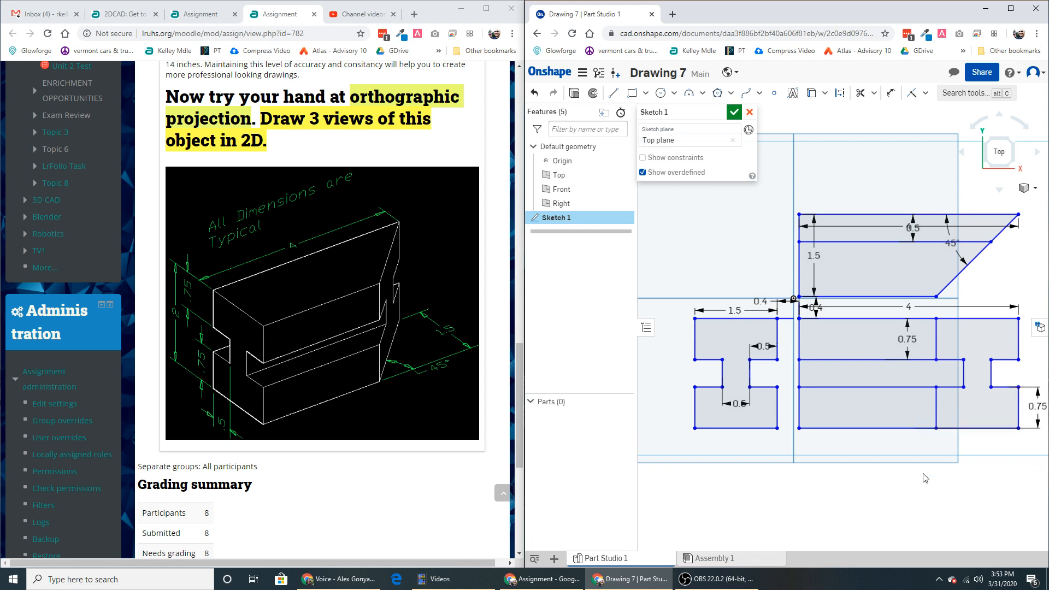
{"action": "key", "text": "f"}
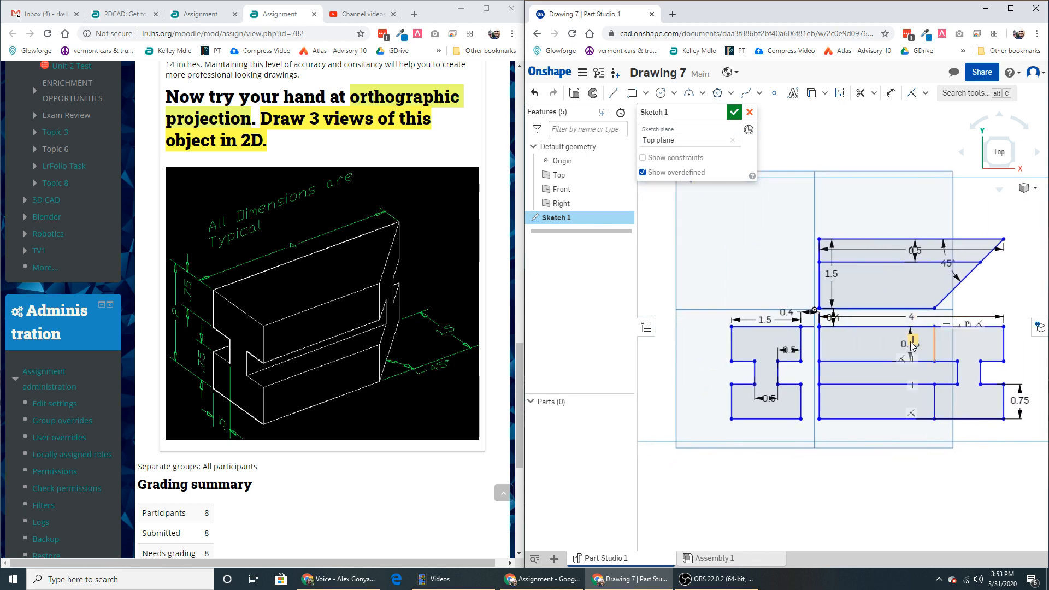
{"action": "mouse_move", "coordinate": [912, 343]}
{"action": "left_mouse_down"}
{"action": "mouse_move", "coordinate": [858, 344]}
{"action": "mouse_move", "coordinate": [960, 346]}
{"action": "mouse_move", "coordinate": [912, 346]}
{"action": "left_mouse_up"}
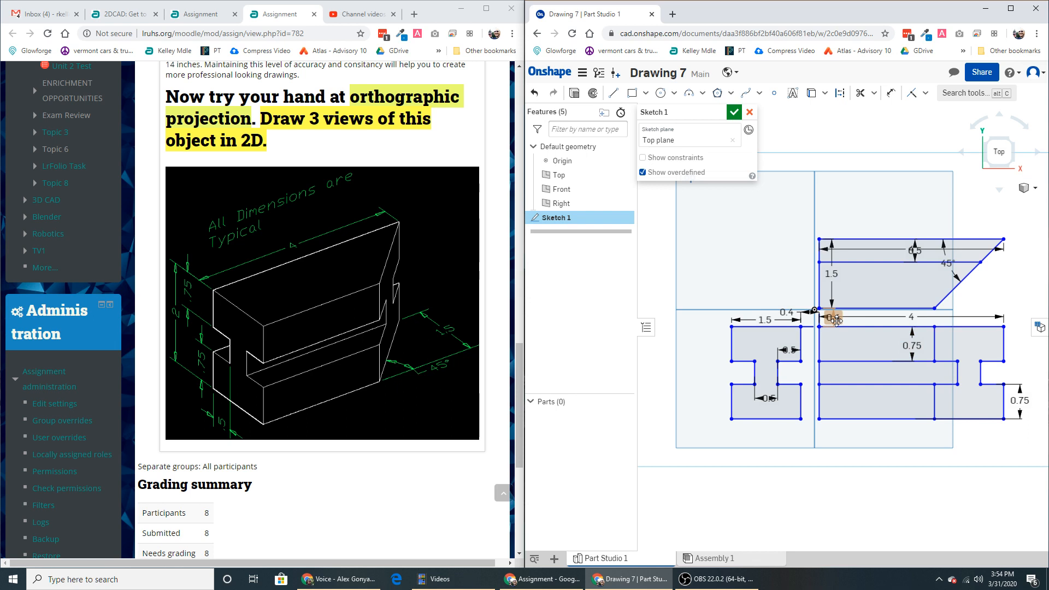
- Delete the two 0.4 spacing dimensions and the construction lines connecting the three views
{"action": "key", "text": "Delete"}
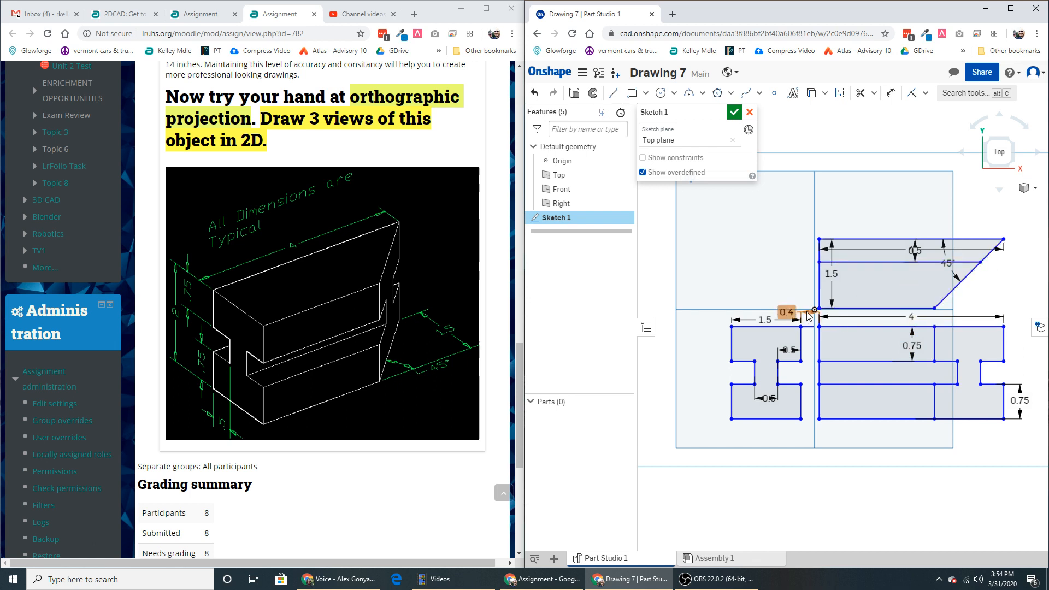
{"action": "key", "text": "Delete"}
{"action": "scroll", "coordinate": [825, 312], "scroll_direction": "up", "scroll_amount": 8}
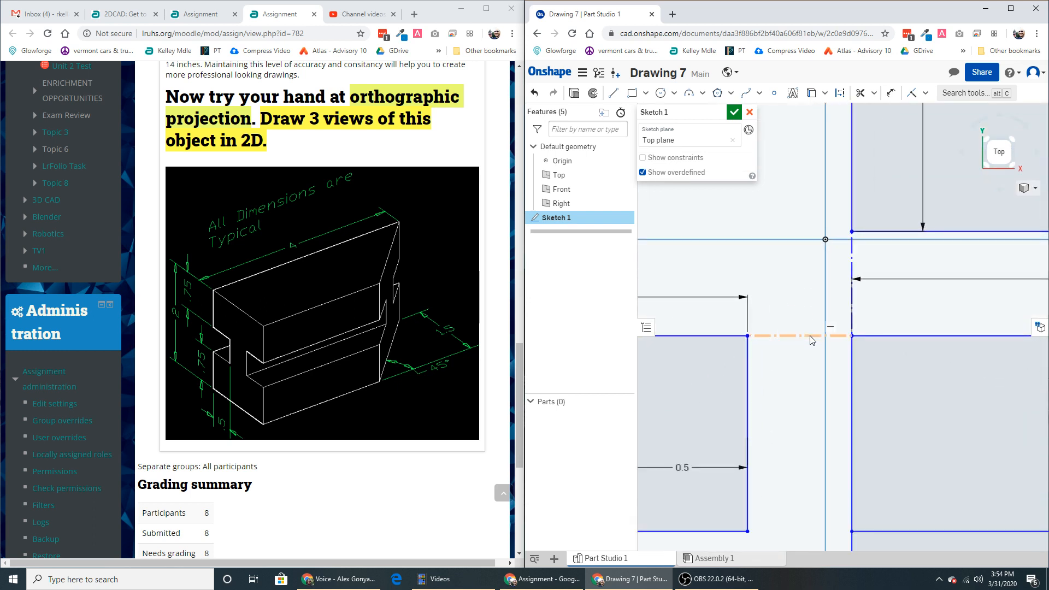
{"action": "key", "text": "d"}
{"action": "key", "text": "Escape"}
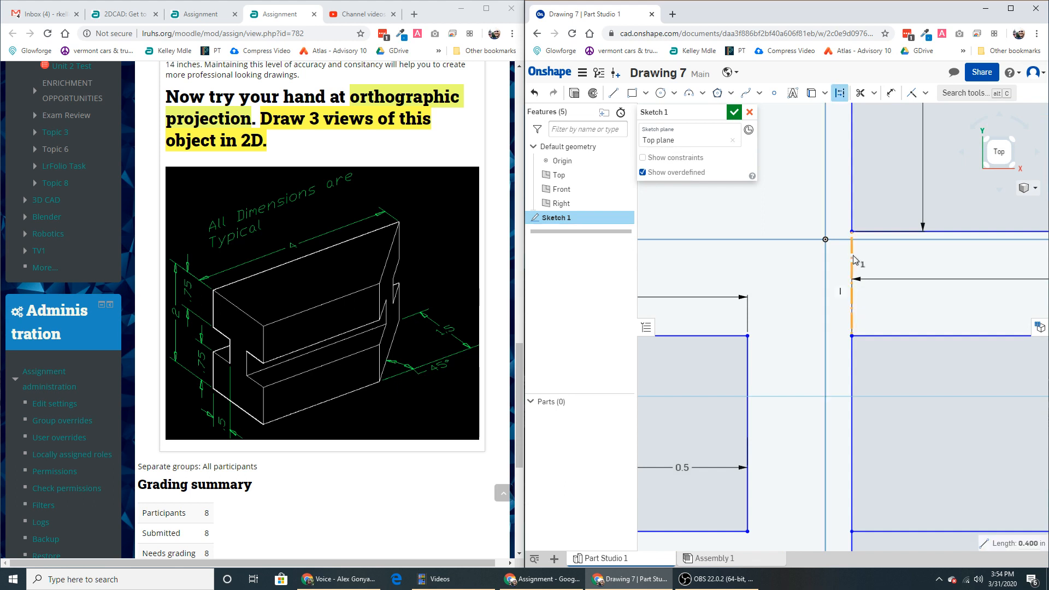
- Delete the horizontal offset line from inside the top view
{"action": "scroll", "coordinate": [849, 263], "scroll_direction": "up", "scroll_amount": 5}
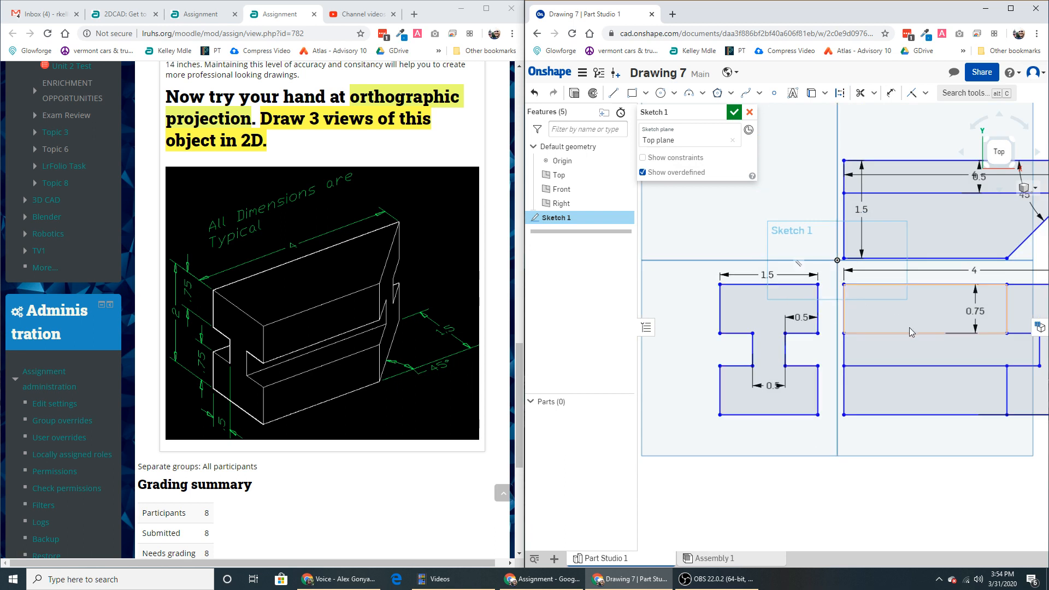
{"action": "scroll", "coordinate": [929, 339], "scroll_direction": "up", "scroll_amount": 1}
{"action": "mouse_move", "coordinate": [937, 346]}
{"action": "middle_mouse_down"}
{"action": "mouse_move", "coordinate": [825, 355]}
{"action": "mouse_move", "coordinate": [852, 350]}
{"action": "middle_mouse_up"}
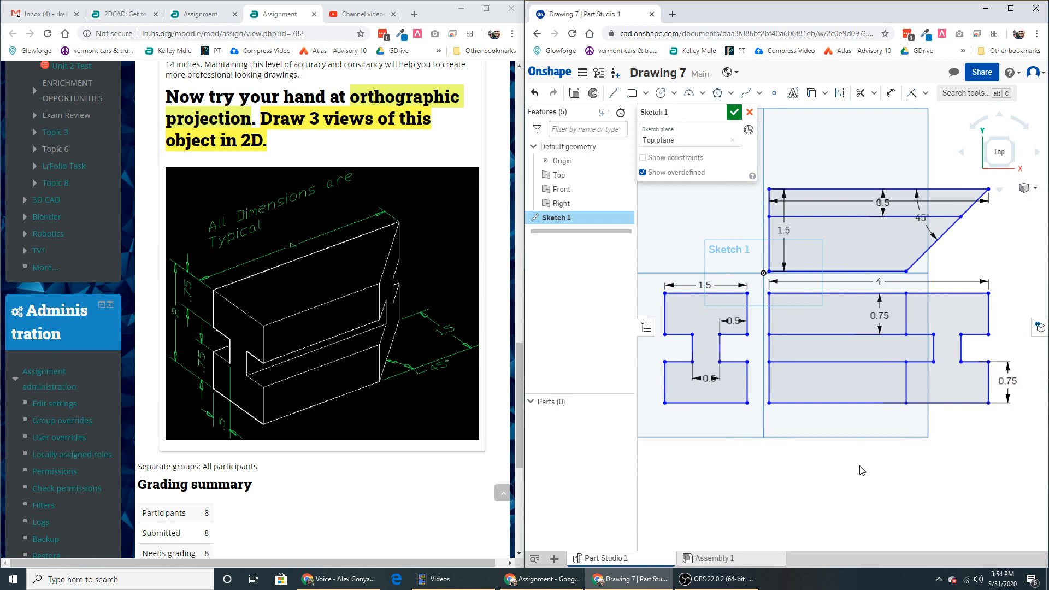
{"action": "left_click", "coordinate": [837, 215]}
{"action": "key", "text": "Delete"}
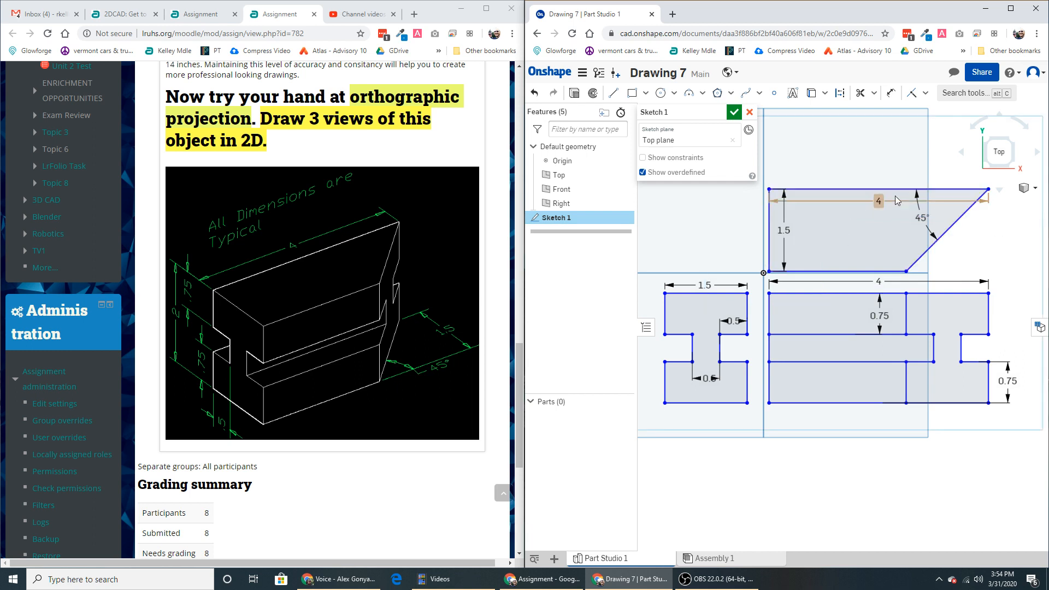
- Move the top view's 4 and 1.5 dimensions outside its outline and shift the side view's two 0.5 dimension texts clear of their arrows
{"action": "left_click_drag", "start_coordinate": [879, 201], "coordinate": [880, 176]}
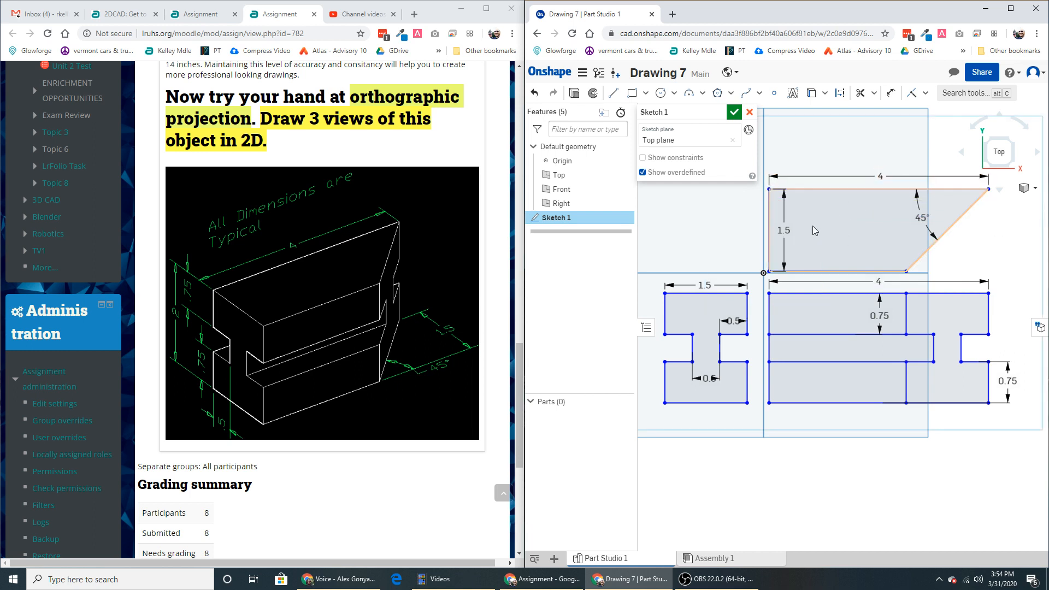
{"action": "left_click_drag", "start_coordinate": [782, 231], "coordinate": [755, 230]}
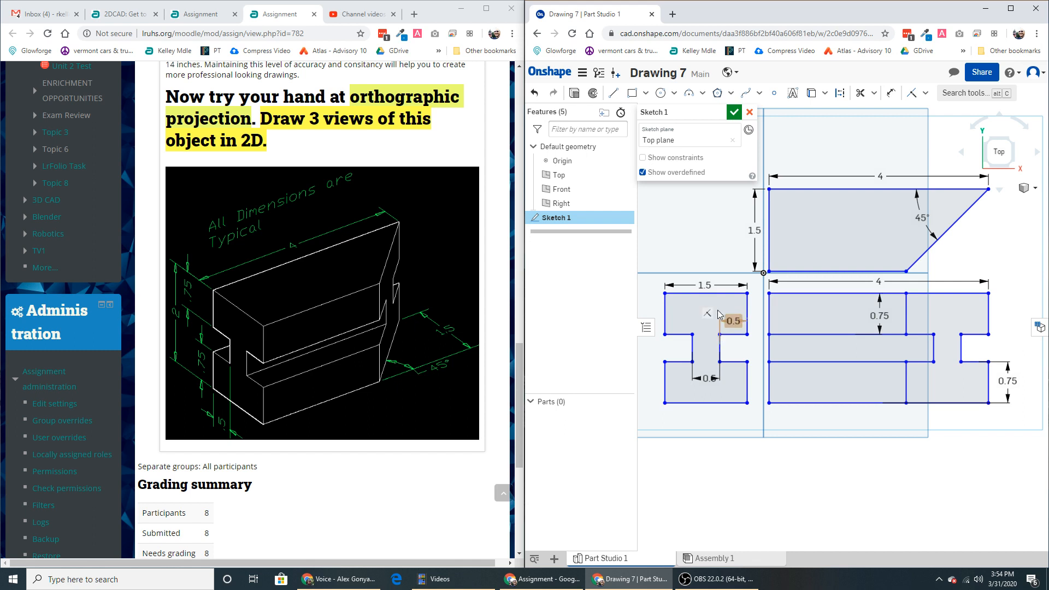
{"action": "mouse_move", "coordinate": [733, 321]}
{"action": "left_mouse_down"}
{"action": "mouse_move", "coordinate": [736, 350]}
{"action": "mouse_move", "coordinate": [704, 316]}
{"action": "left_mouse_up"}
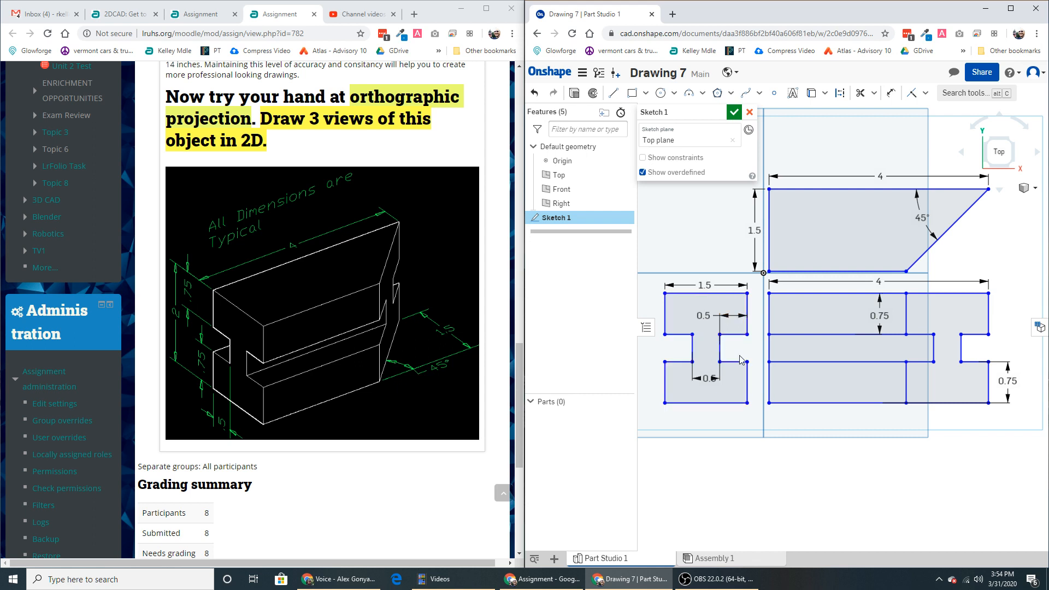
{"action": "left_click_drag", "start_coordinate": [709, 378], "coordinate": [735, 384]}
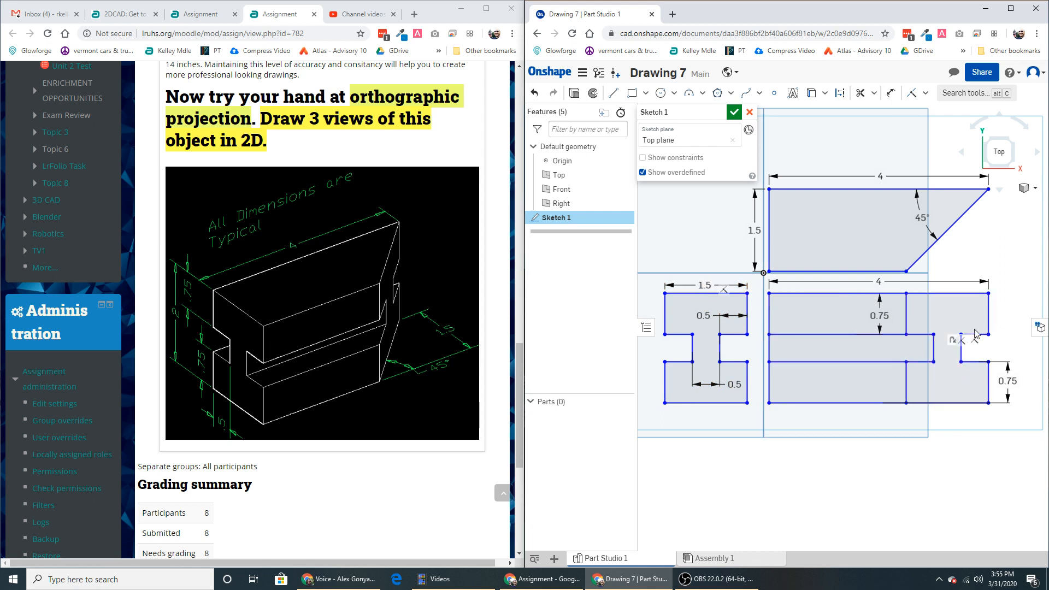
- Dimension the groove's height at the front view's right edge as 0.5 in, placing the dimension outside the outline
{"action": "middle_click_drag", "start_coordinate": [965, 352], "coordinate": [848, 328]}
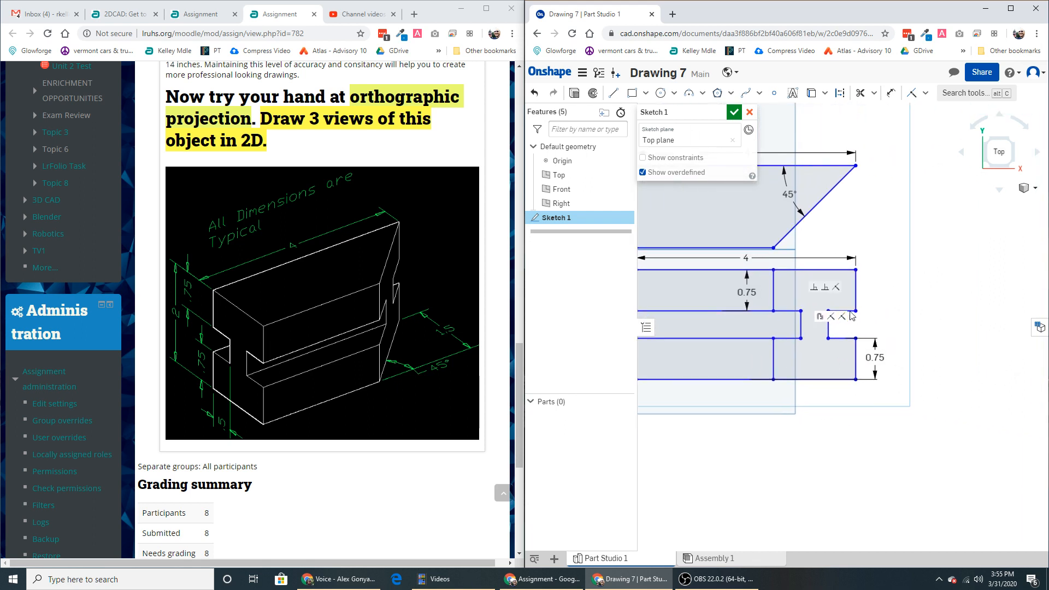
{"action": "left_click", "coordinate": [892, 92]}
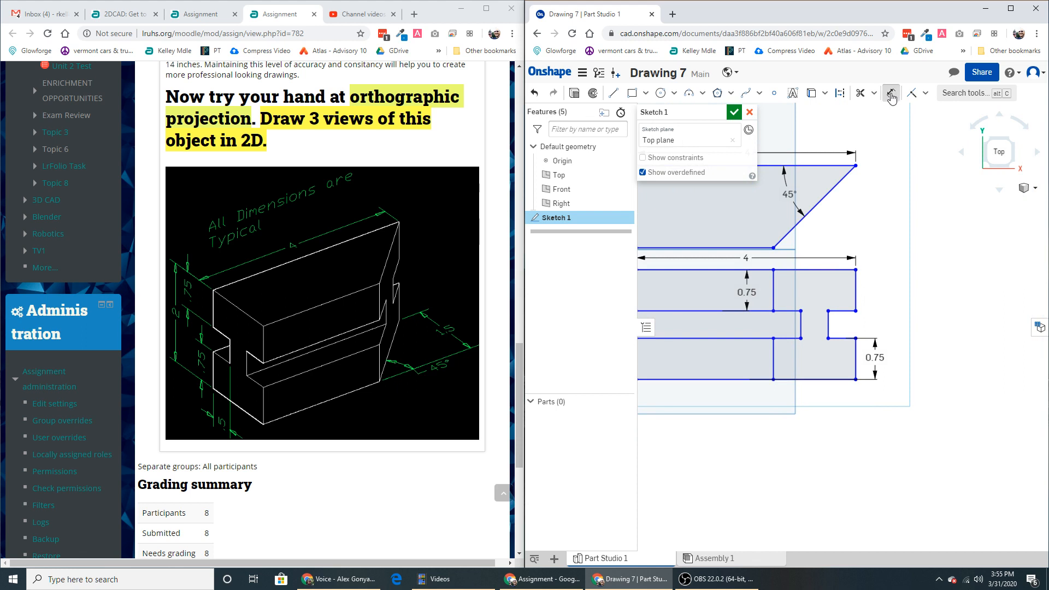
{"action": "left_click", "coordinate": [856, 339]}
{"action": "left_click", "coordinate": [856, 311]}
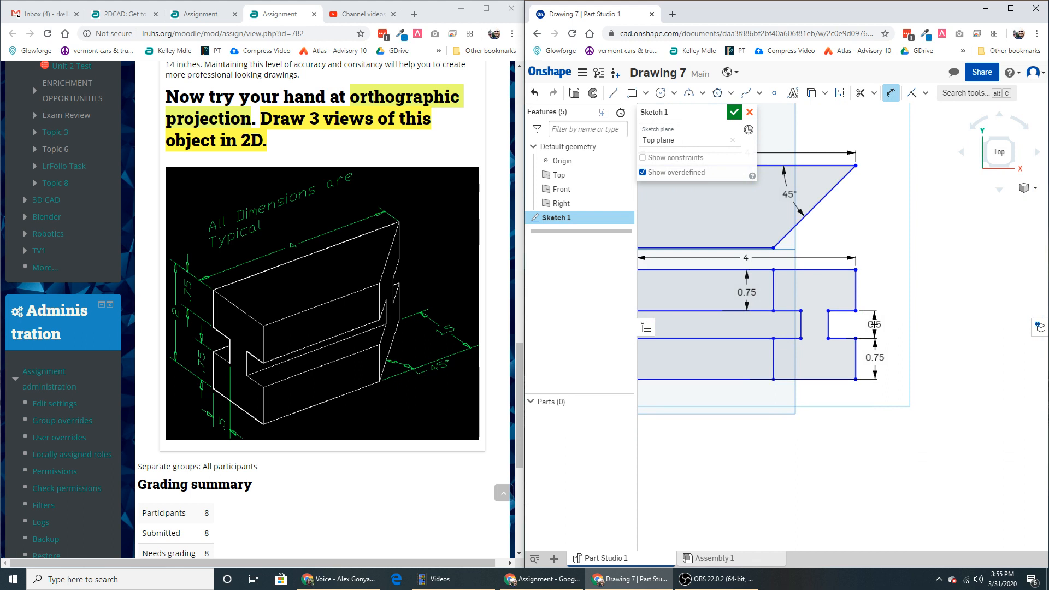
{"action": "left_click", "coordinate": [875, 324]}
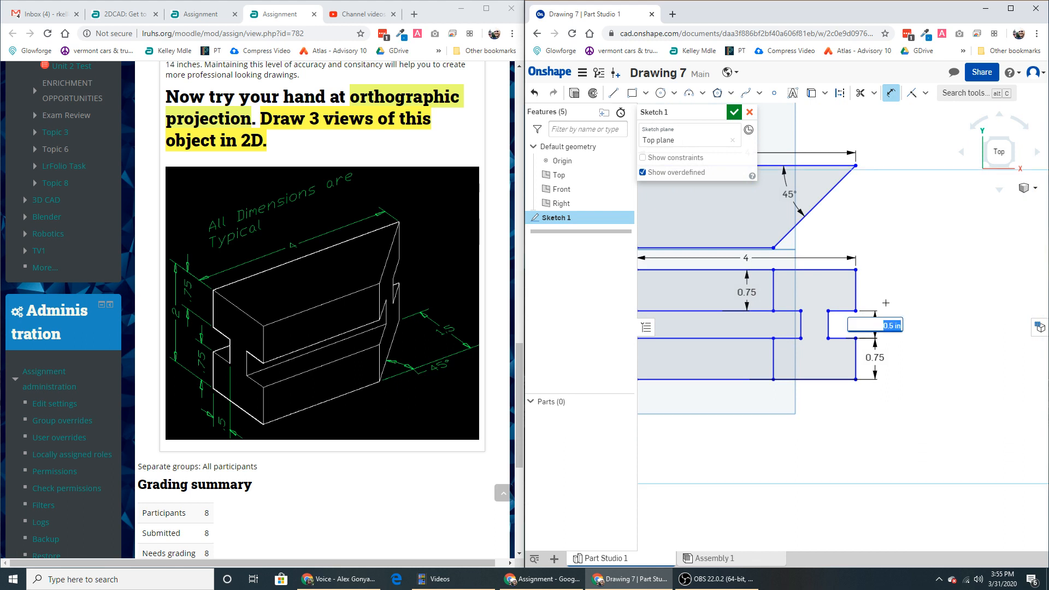
{"action": "key", "text": "Return"}
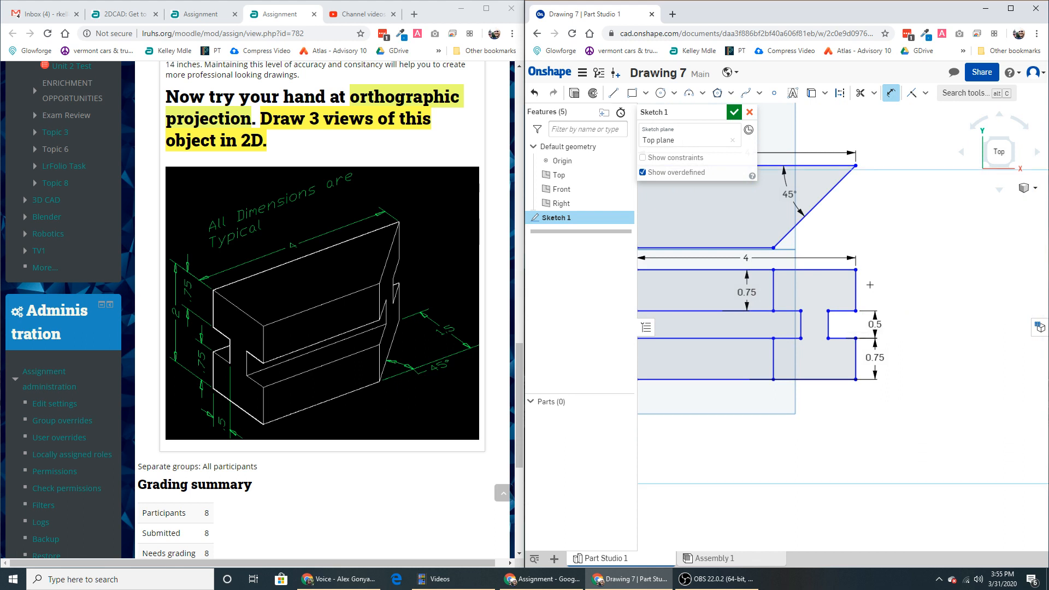
{"action": "key", "text": "Escape"}
- Delete the 0.75 dimension inside the front view's upper band and redimension that height as 0.75 outside the right edge
{"action": "left_click", "coordinate": [746, 292]}
{"action": "key", "text": "Delete"}
{"action": "left_click", "coordinate": [889, 94]}
{"action": "left_click", "coordinate": [856, 276]}
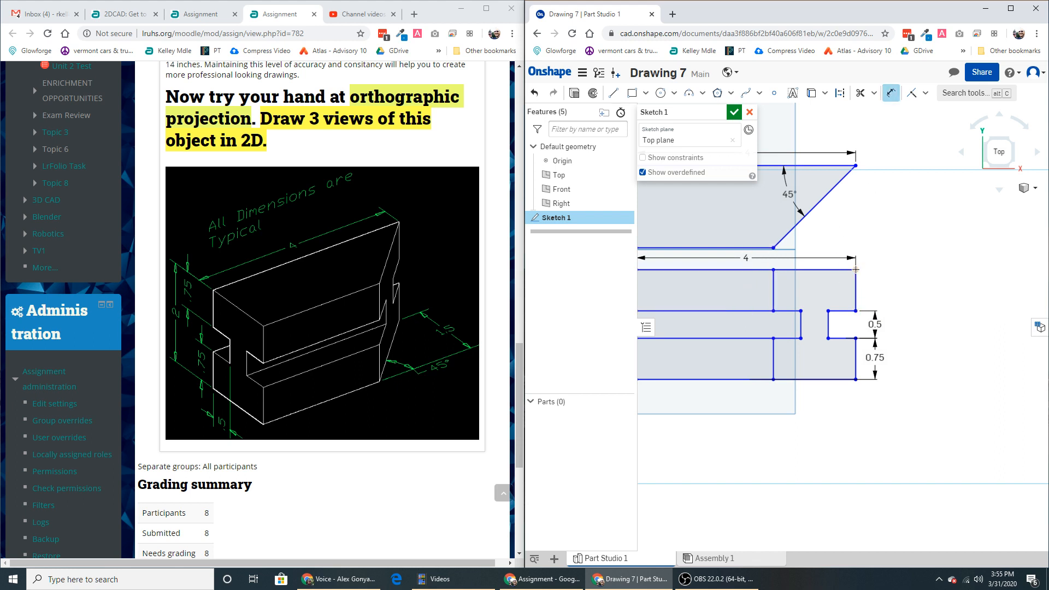
{"action": "left_click", "coordinate": [876, 289]}
- Accept the finished sketch, return to the documents list and dismiss the What's new notice
{"action": "scroll", "coordinate": [923, 293], "scroll_direction": "down", "scroll_amount": 3}
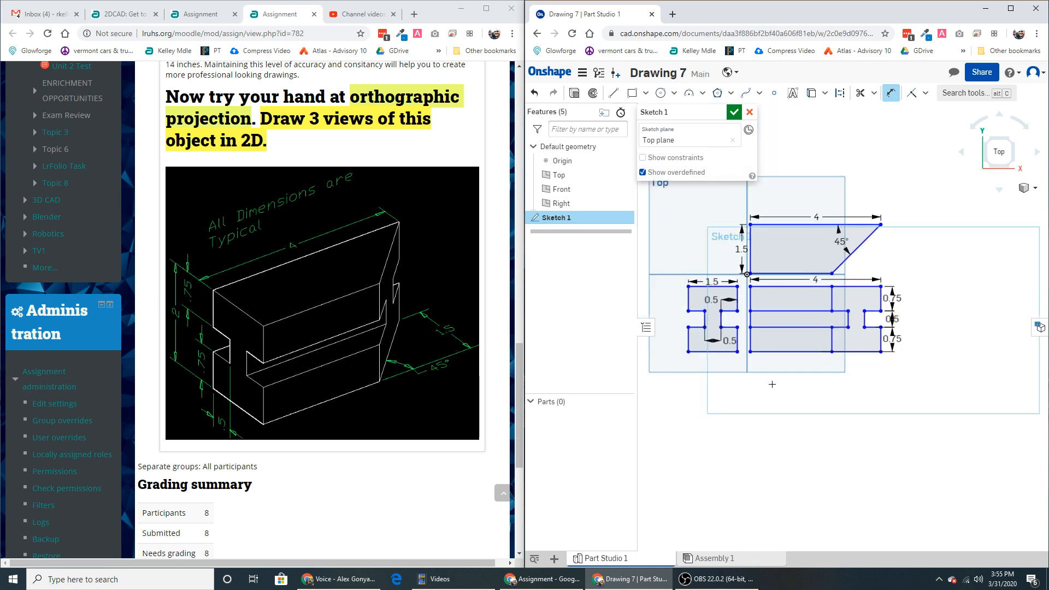
{"action": "mouse_move", "coordinate": [801, 382]}
{"action": "middle_mouse_down"}
{"action": "mouse_move", "coordinate": [900, 381]}
{"action": "mouse_move", "coordinate": [828, 389]}
{"action": "middle_mouse_up"}
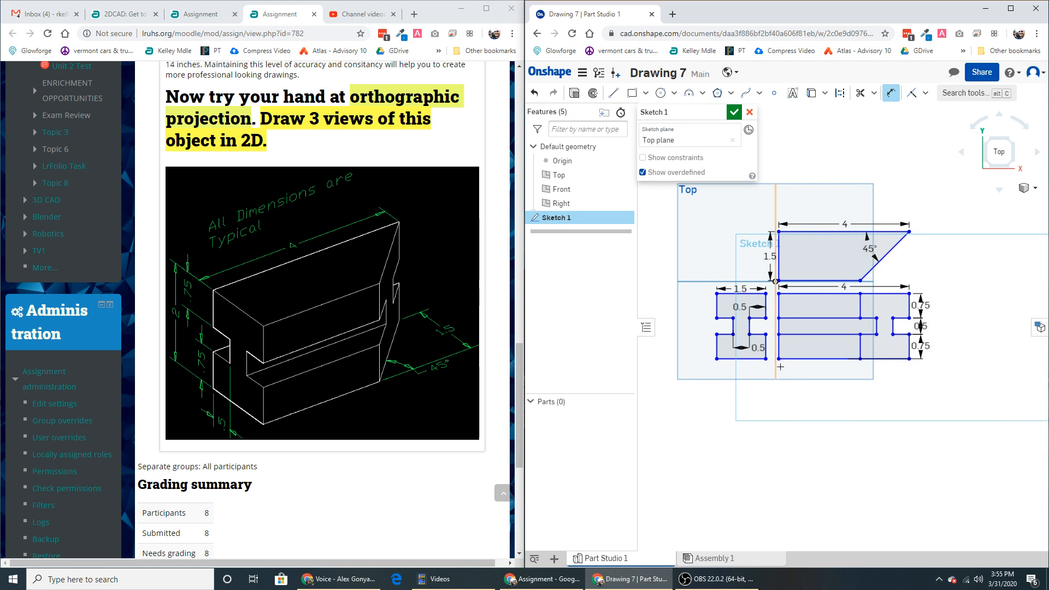
{"action": "scroll", "coordinate": [809, 266], "scroll_direction": "up", "scroll_amount": 2}
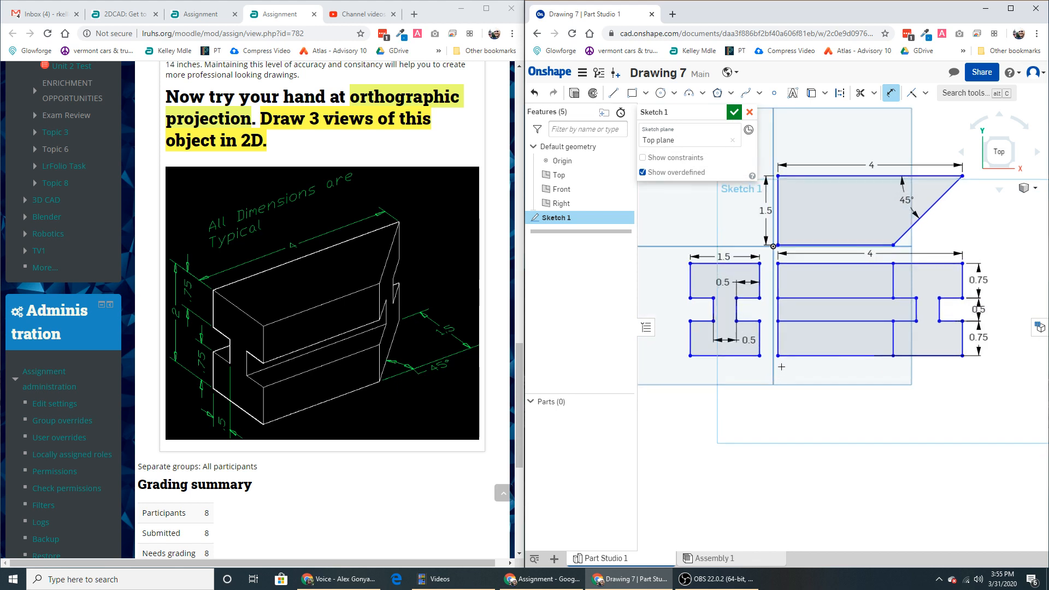
{"action": "left_click", "coordinate": [734, 113]}
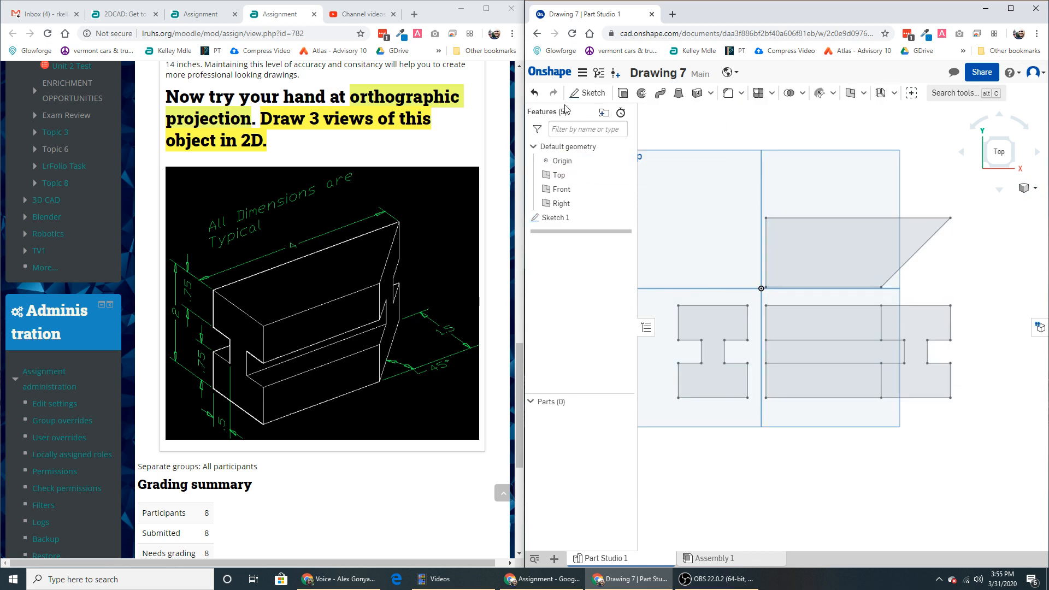
{"action": "left_click", "coordinate": [540, 74]}
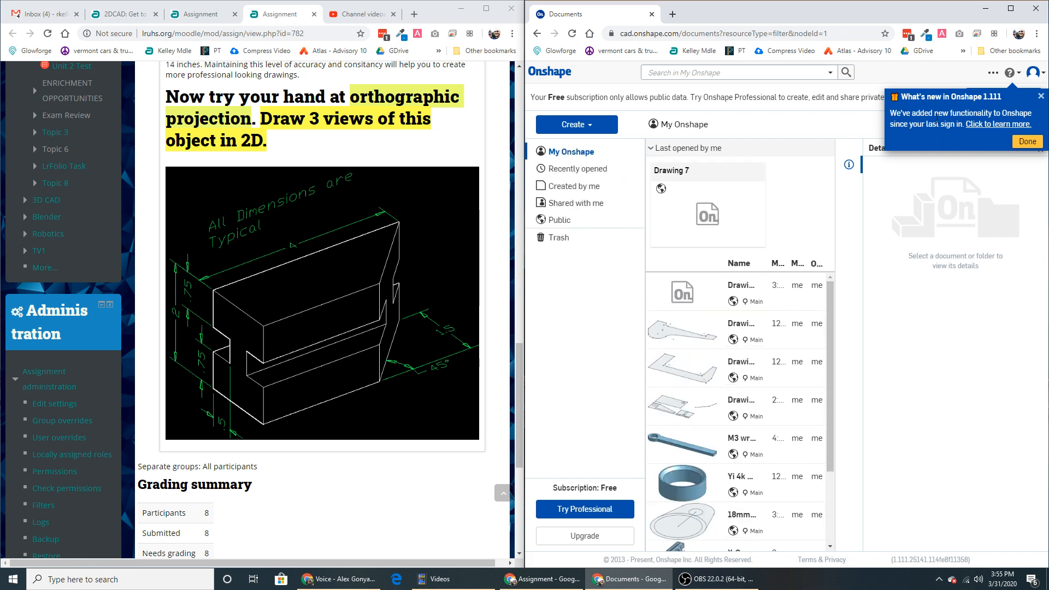
{"action": "left_click", "coordinate": [1028, 142]}
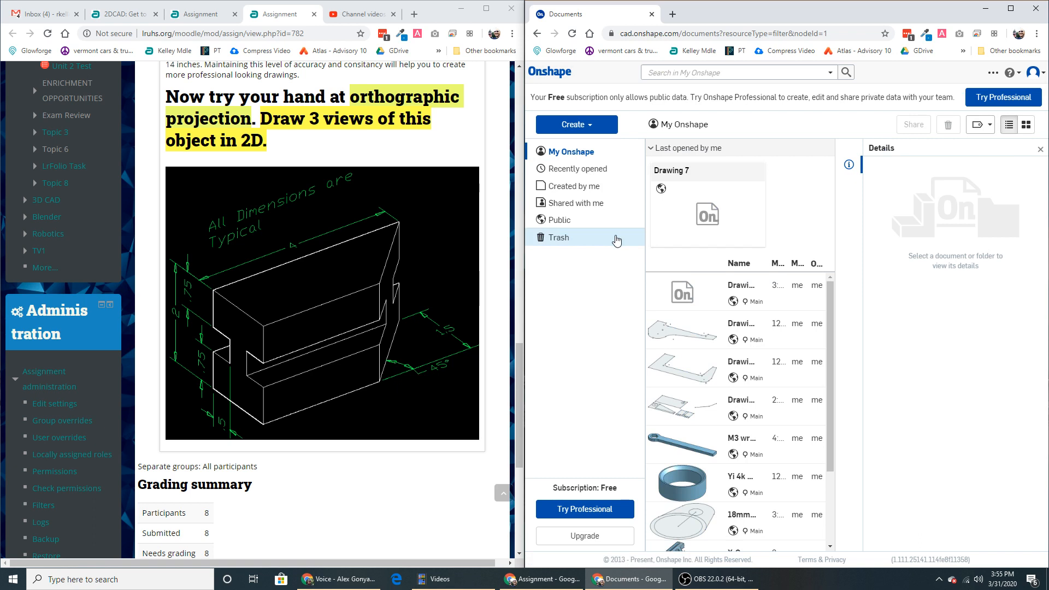
- Turn on link sharing for the Drawing 7 document, copy its link to the clipboard and close the share settings
{"action": "right_click", "coordinate": [681, 294]}
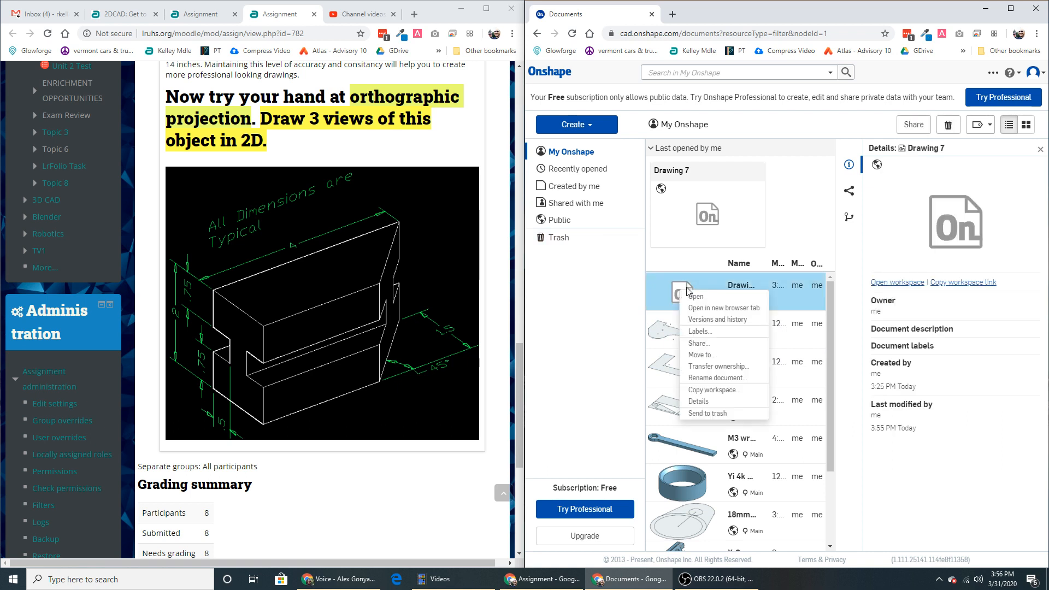
{"action": "left_click", "coordinate": [701, 344]}
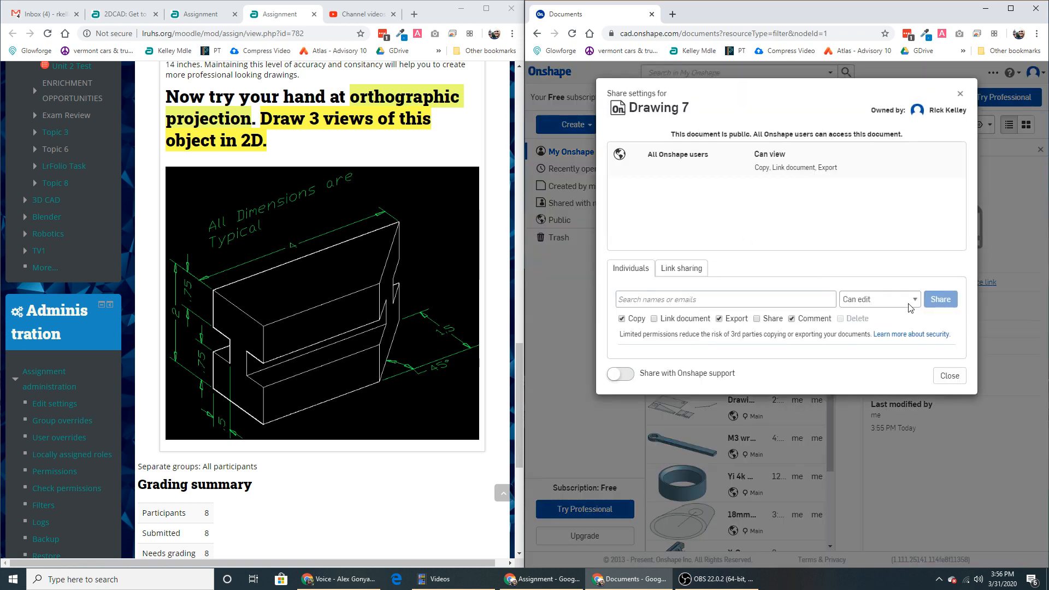
{"action": "left_click", "coordinate": [683, 269]}
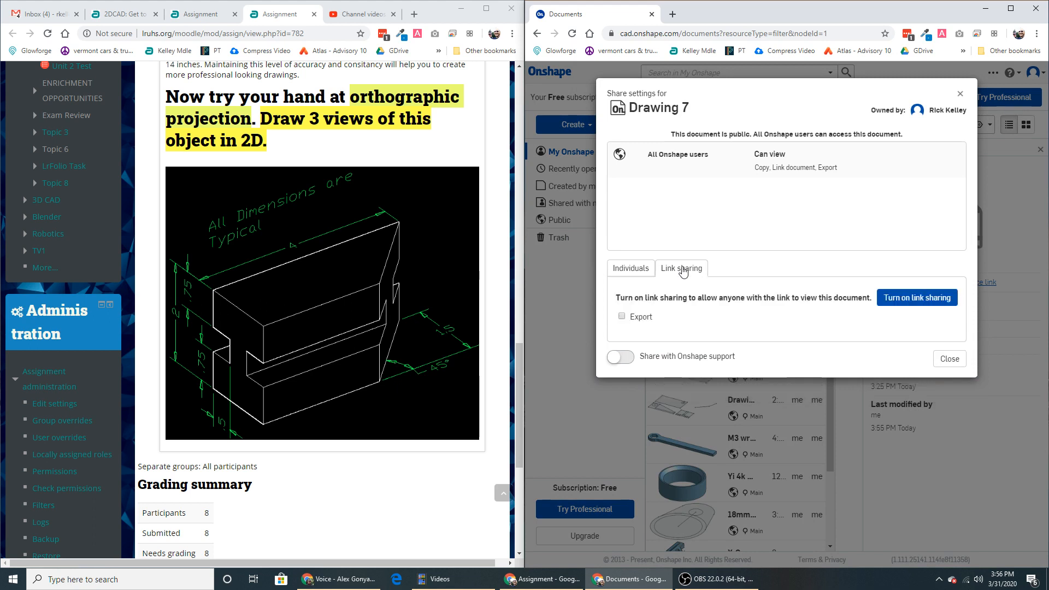
{"action": "left_click", "coordinate": [924, 303]}
{"action": "left_click", "coordinate": [913, 324]}
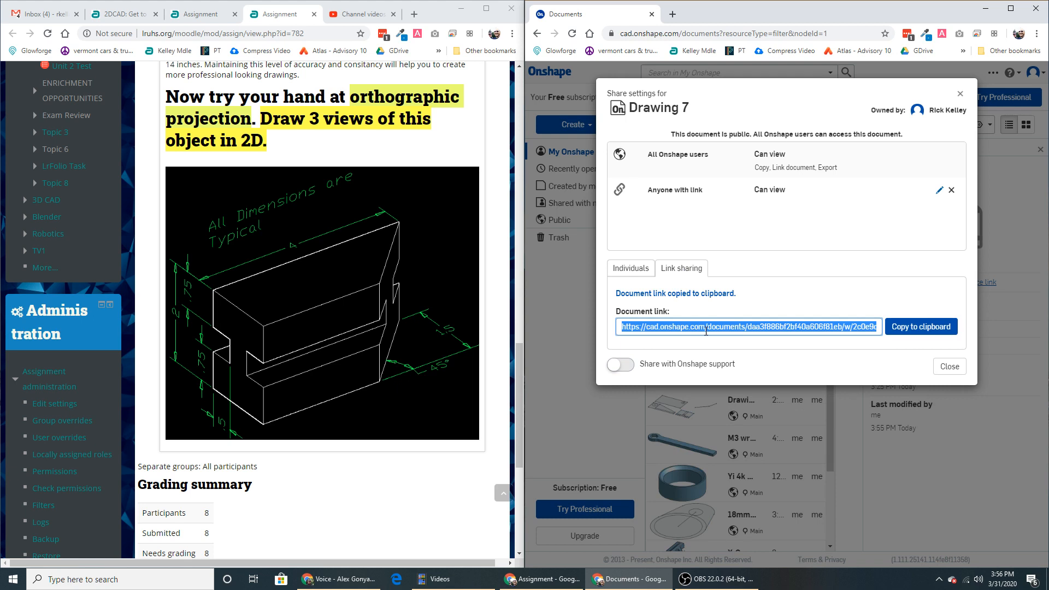
{"action": "left_click", "coordinate": [949, 367]}
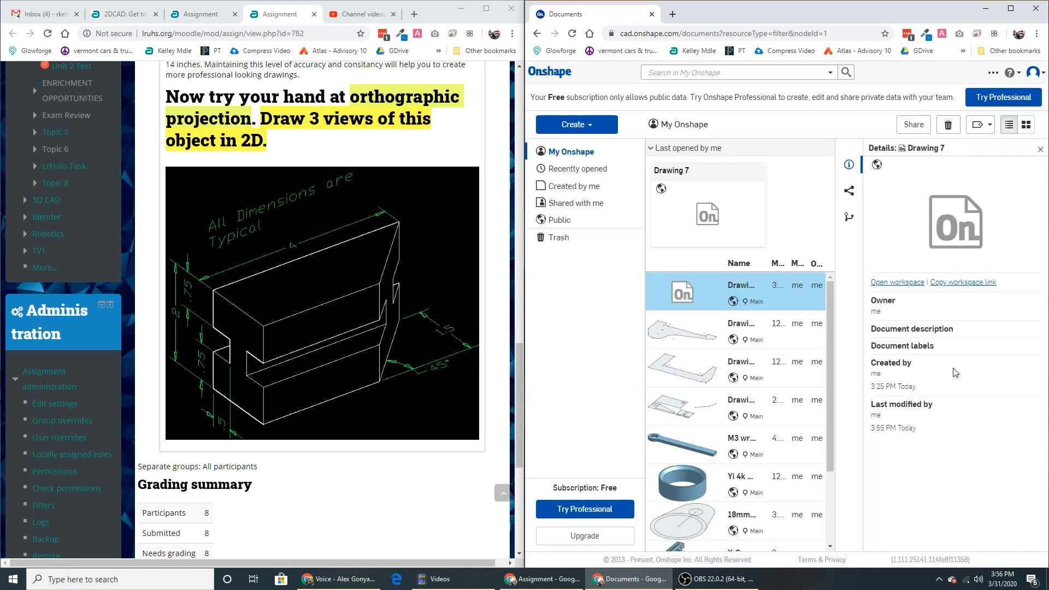